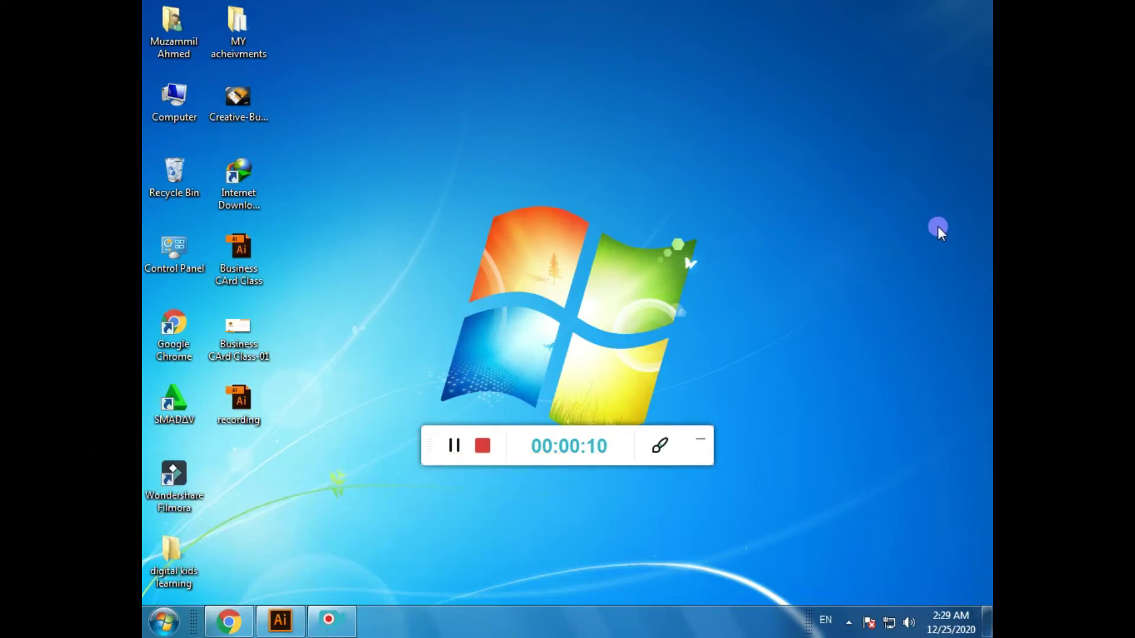
Open the finished Business CArd Class-01 reference image in Windows Photo Viewer.
{"action": "double_click", "coordinate": [266, 355]}
Switch Windows to the Windows 7 Basic colour scheme and close the card preview.
{"action": "left_click", "coordinate": [700, 441]}
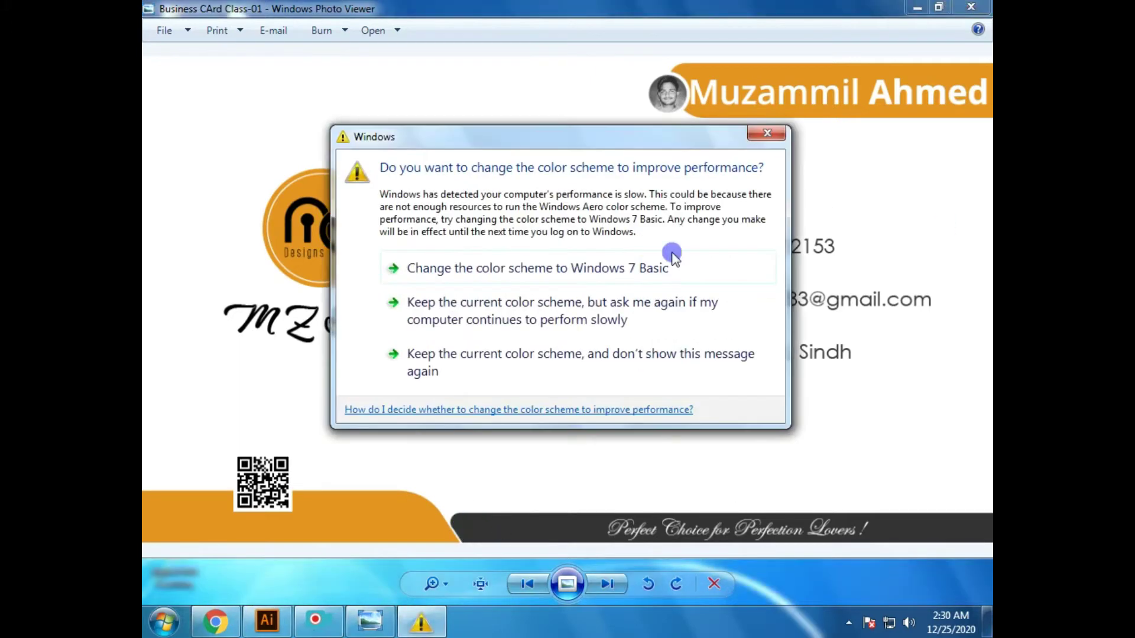
{"action": "left_click", "coordinate": [574, 267]}
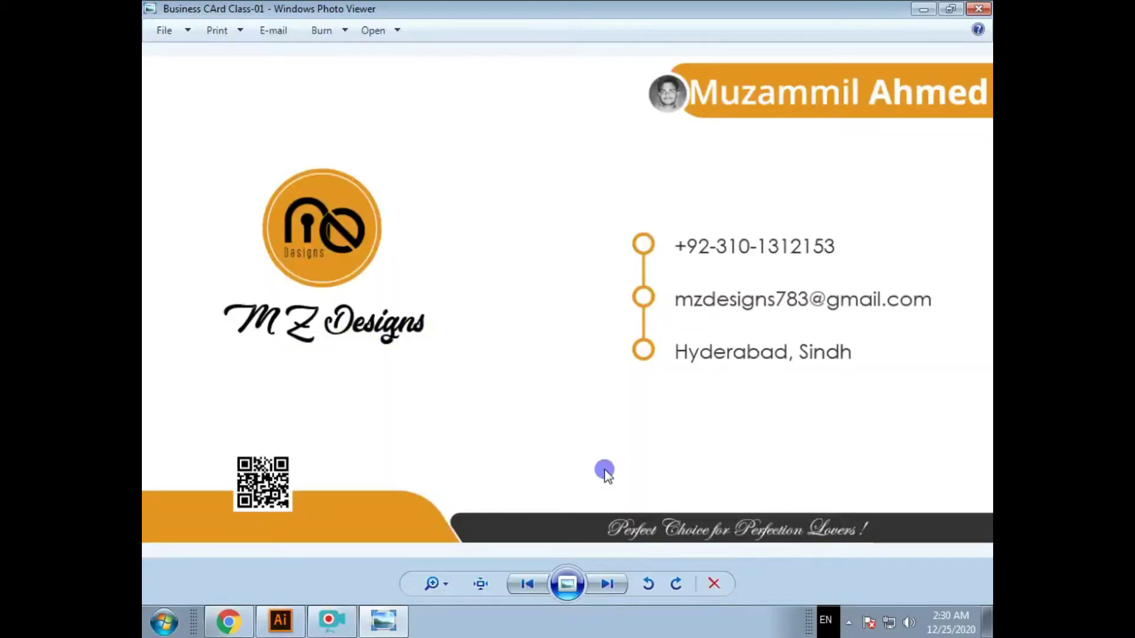
{"action": "left_click", "coordinate": [976, 8]}
{"action": "right_click", "coordinate": [524, 182]}
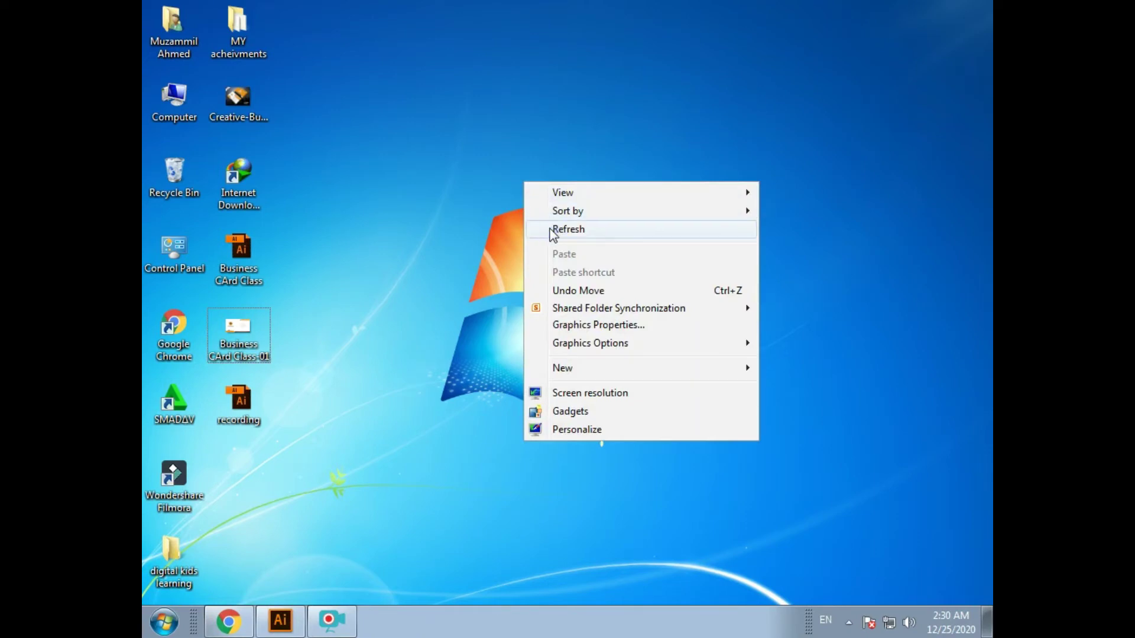
Refresh the desktop, review the finished card image again, then return to recording.ai.
{"action": "left_click", "coordinate": [551, 229]}
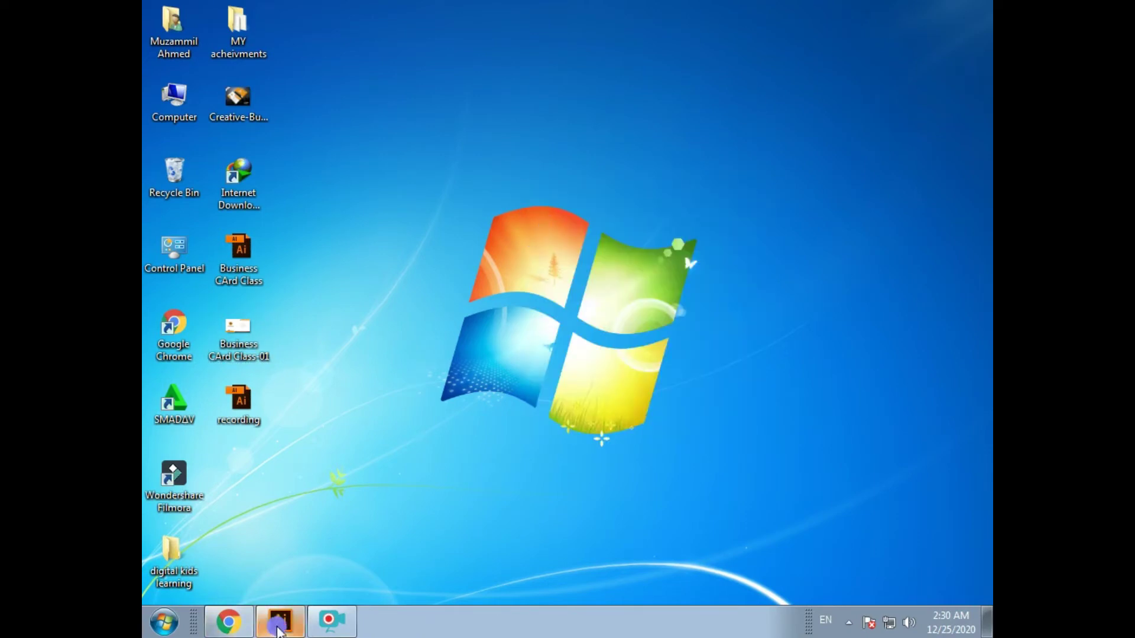
{"action": "left_click", "coordinate": [281, 628]}
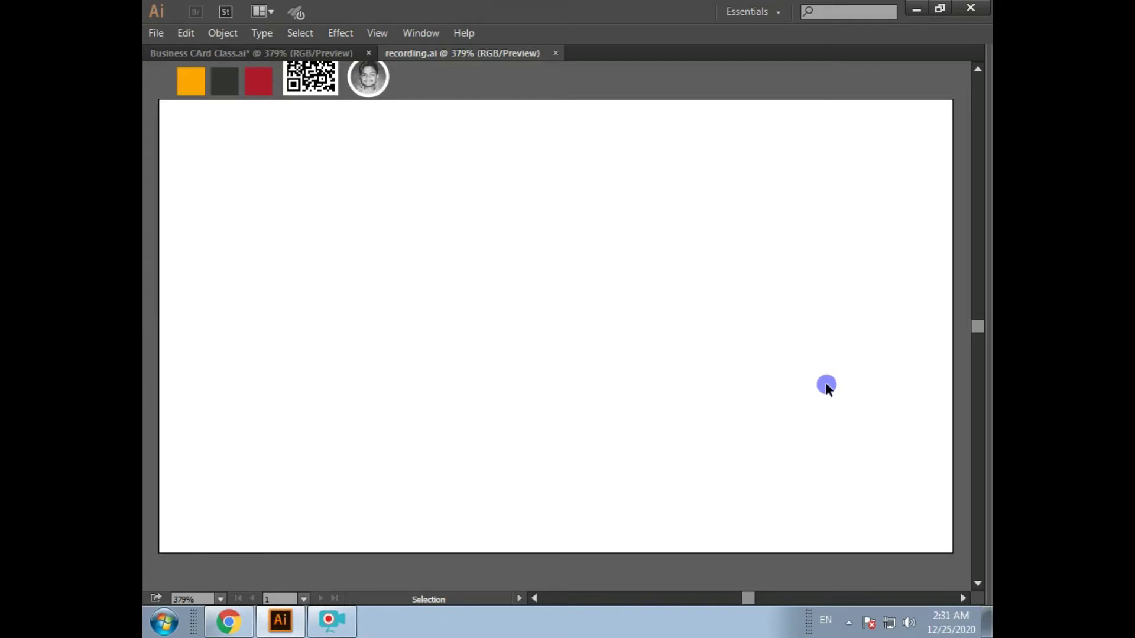
{"action": "key", "text": "super+d"}
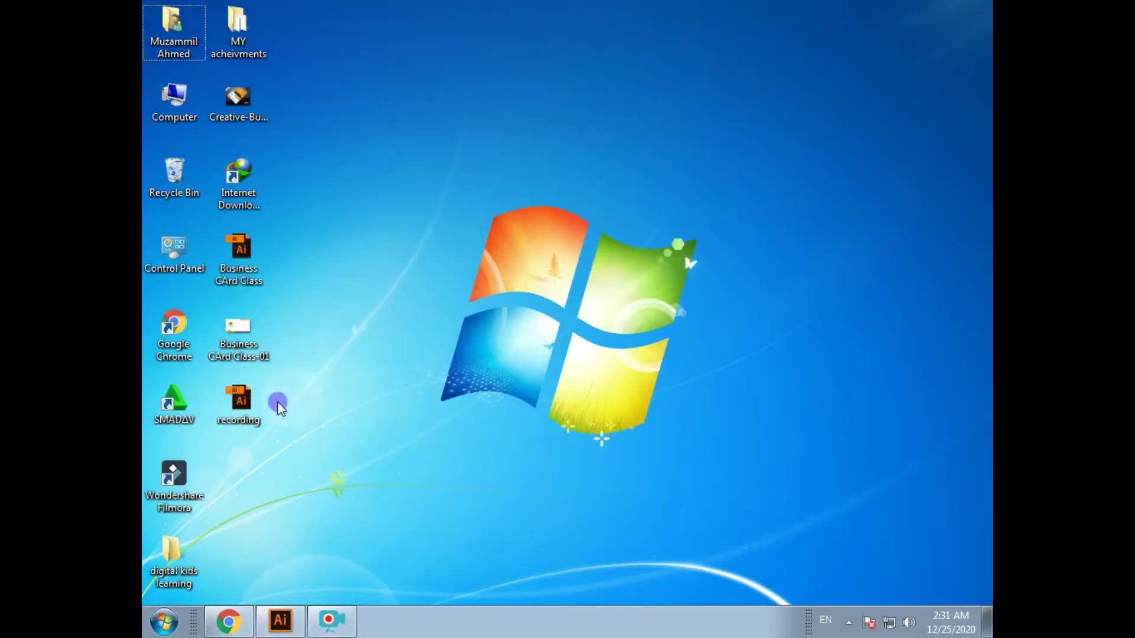
{"action": "double_click", "coordinate": [262, 334]}
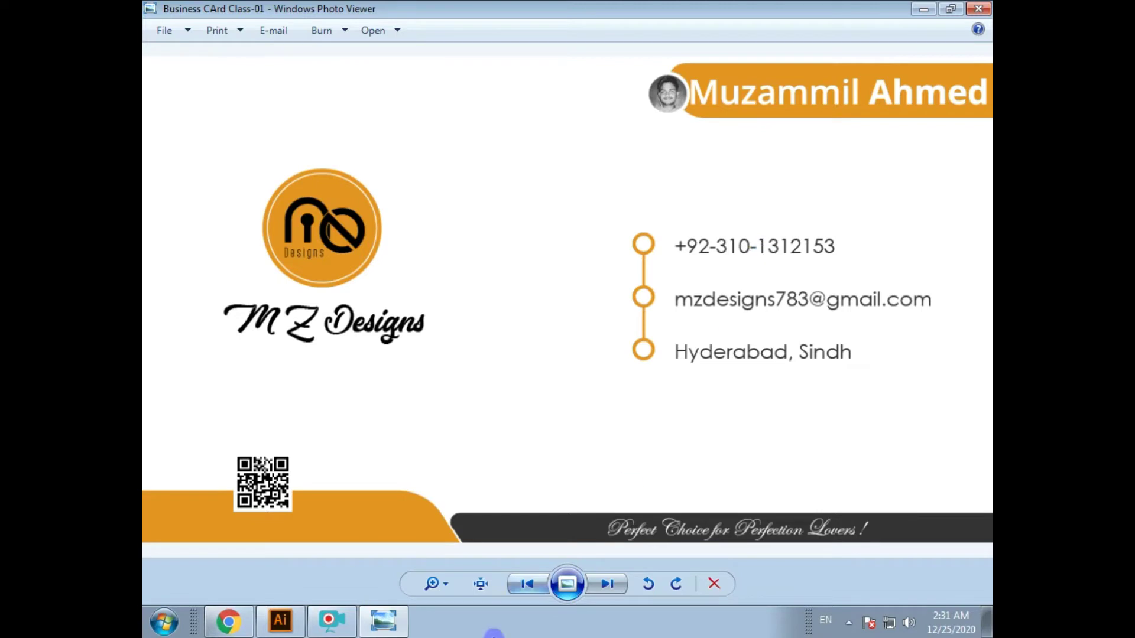
{"action": "left_click", "coordinate": [282, 622]}
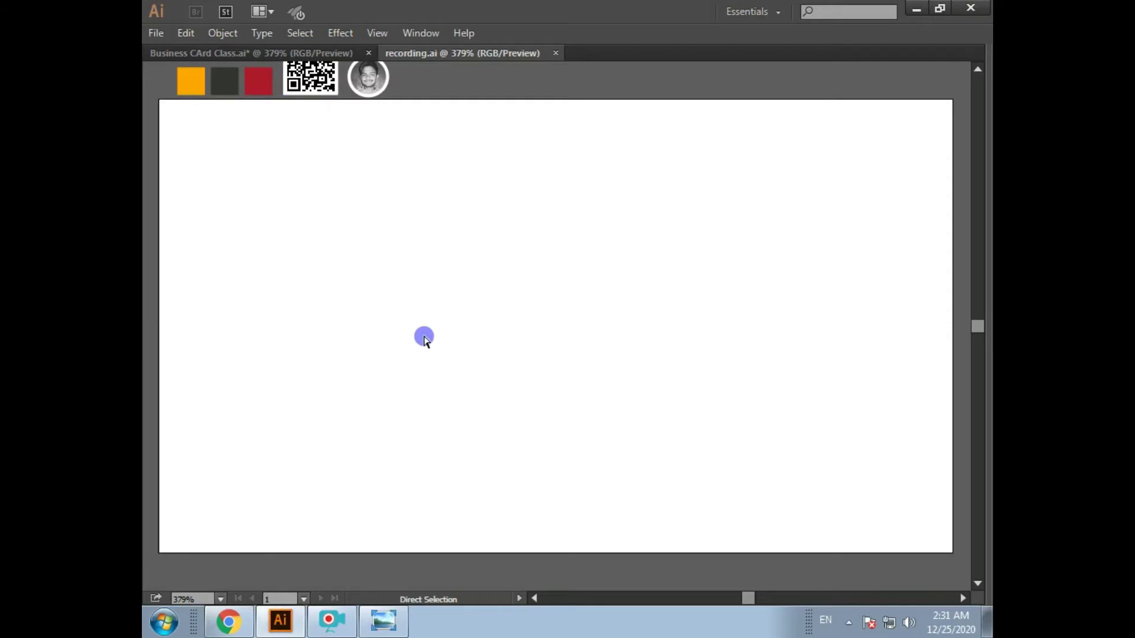
{"action": "key", "text": "ctrl+minus"}
{"action": "key", "text": "ctrl+minus"}
Draw a strokeless banner rectangle at the artboard's top right, filled with the FFA500 orange swatch.
{"action": "key", "text": "Tab"}
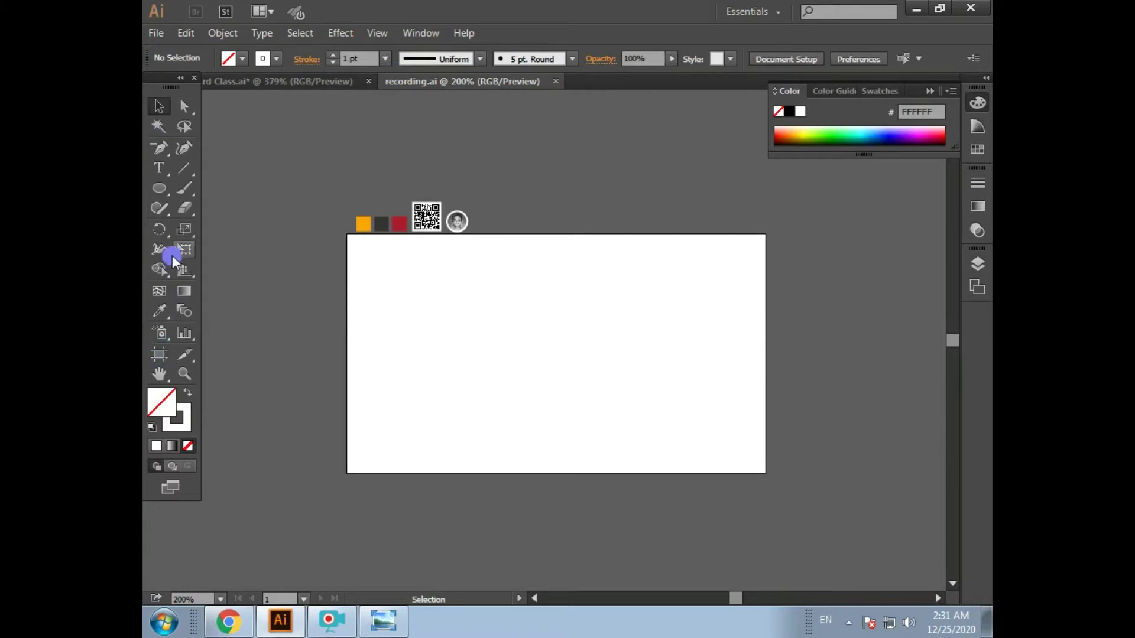
{"action": "left_click", "coordinate": [158, 188]}
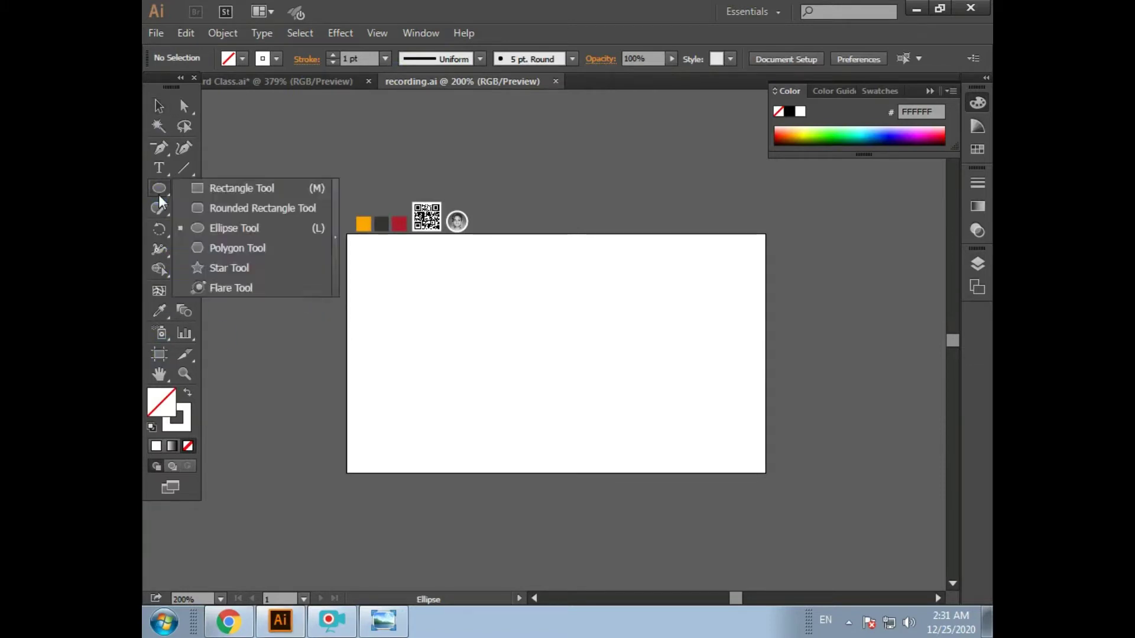
{"action": "left_click", "coordinate": [272, 188]}
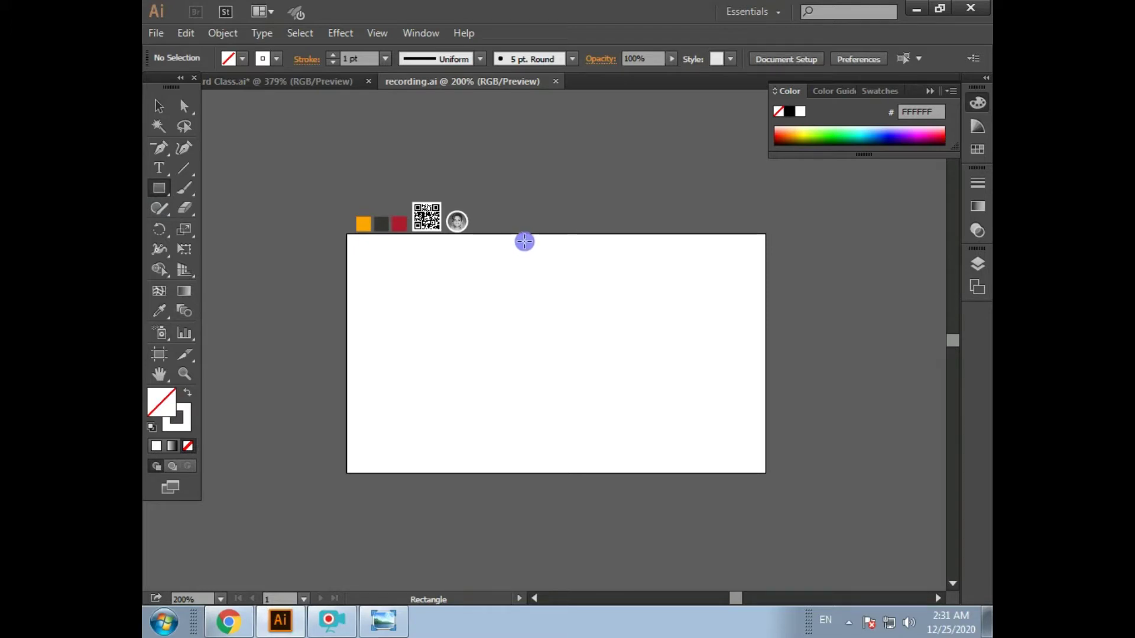
{"action": "mouse_move", "coordinate": [525, 240]}
{"action": "left_mouse_down"}
{"action": "mouse_move", "coordinate": [536, 267]}
{"action": "mouse_move", "coordinate": [727, 264]}
{"action": "mouse_move", "coordinate": [765, 276]}
{"action": "left_mouse_up"}
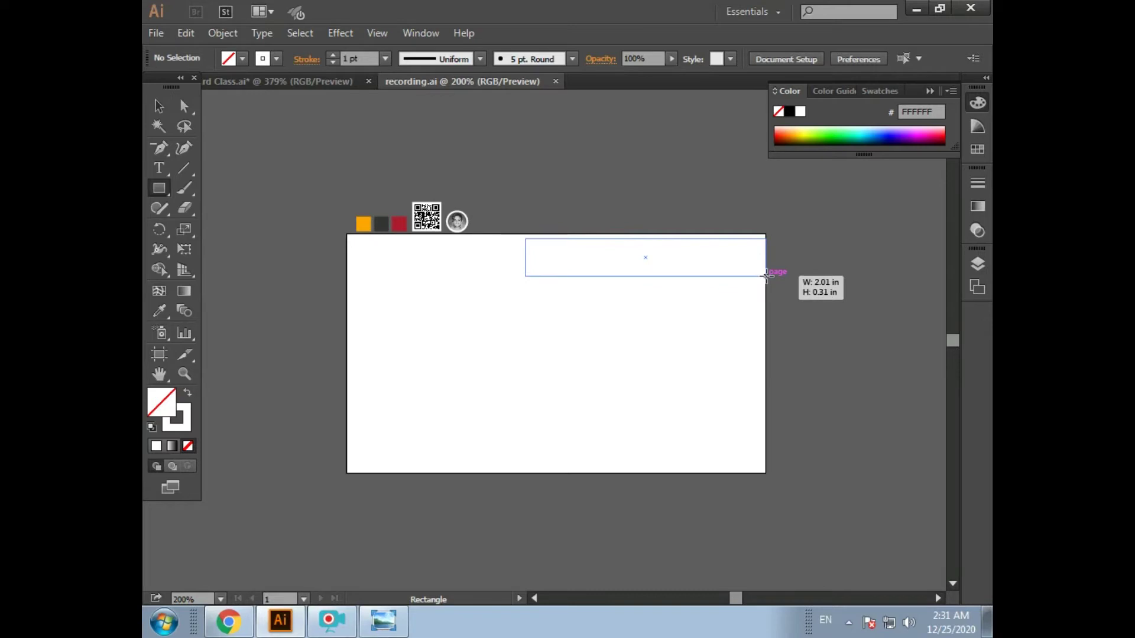
{"action": "left_click_drag", "start_coordinate": [765, 276], "coordinate": [765, 276]}
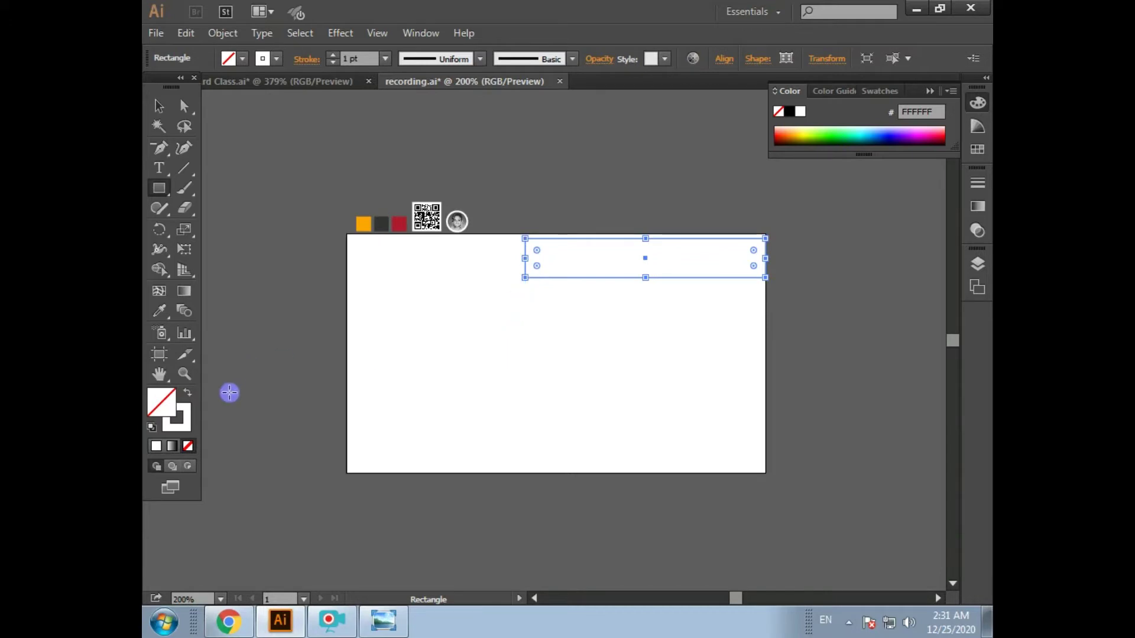
{"action": "left_click", "coordinate": [188, 446]}
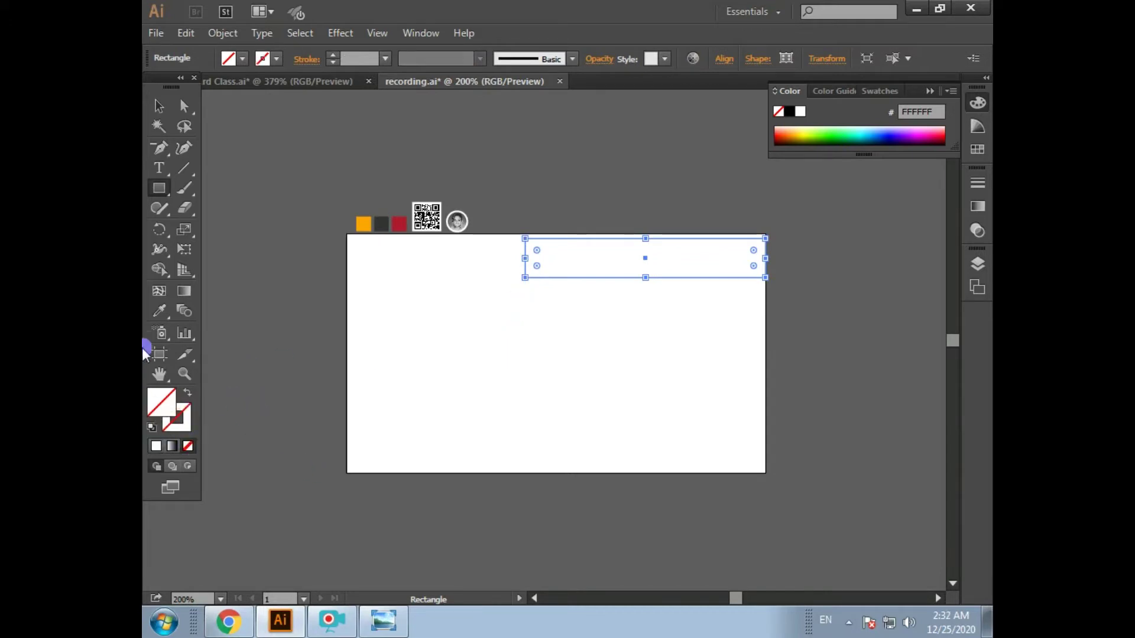
{"action": "left_click", "coordinate": [159, 312]}
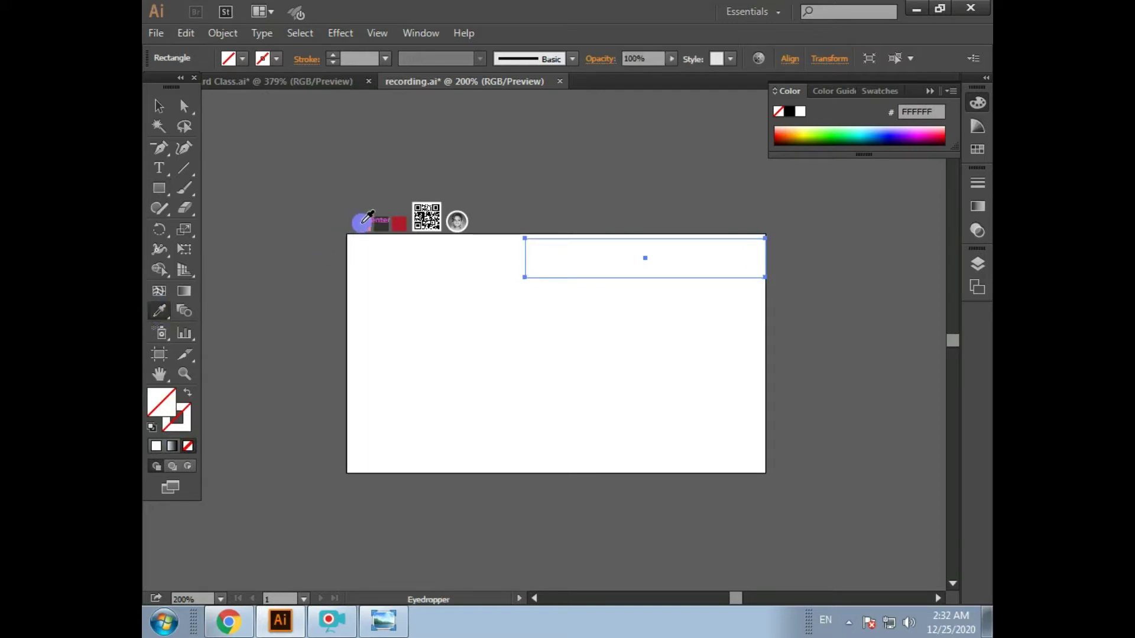
{"action": "left_click", "coordinate": [363, 223]}
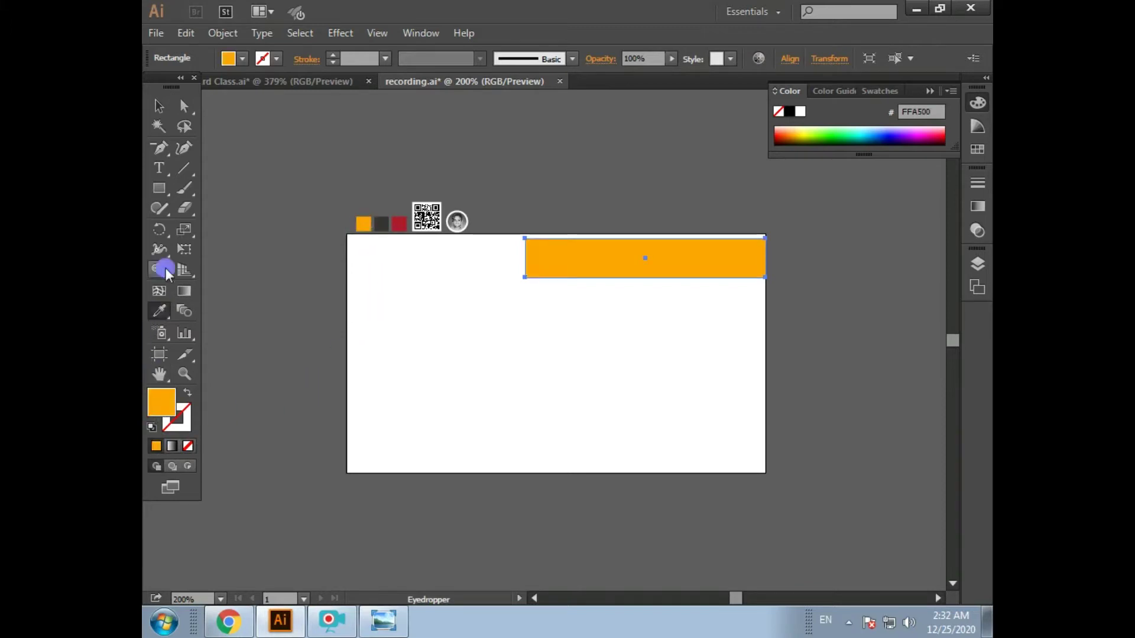
{"action": "left_click", "coordinate": [158, 106]}
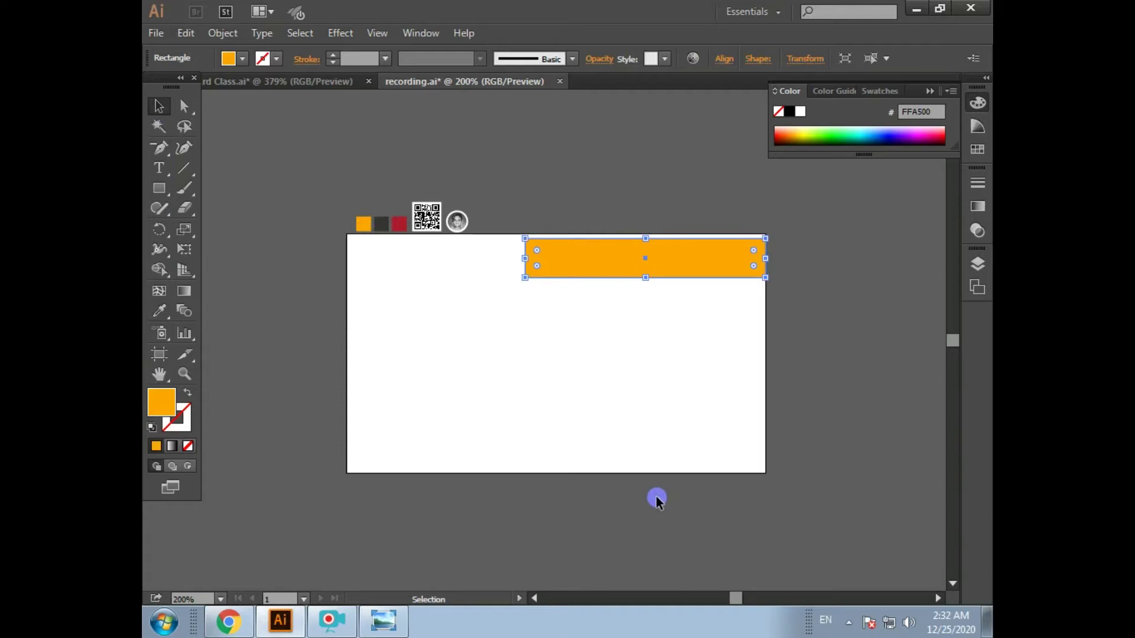
{"action": "left_click", "coordinate": [657, 372]}
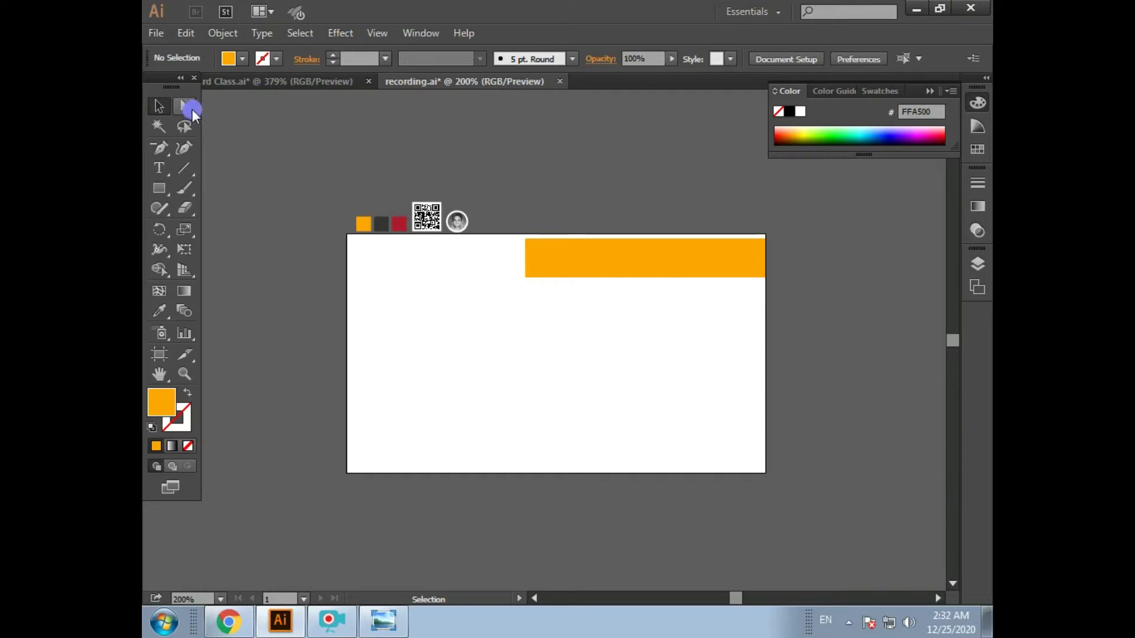
Slant the banner's left end by nudging its bottom-left anchor point to the right.
{"action": "left_click", "coordinate": [193, 108]}
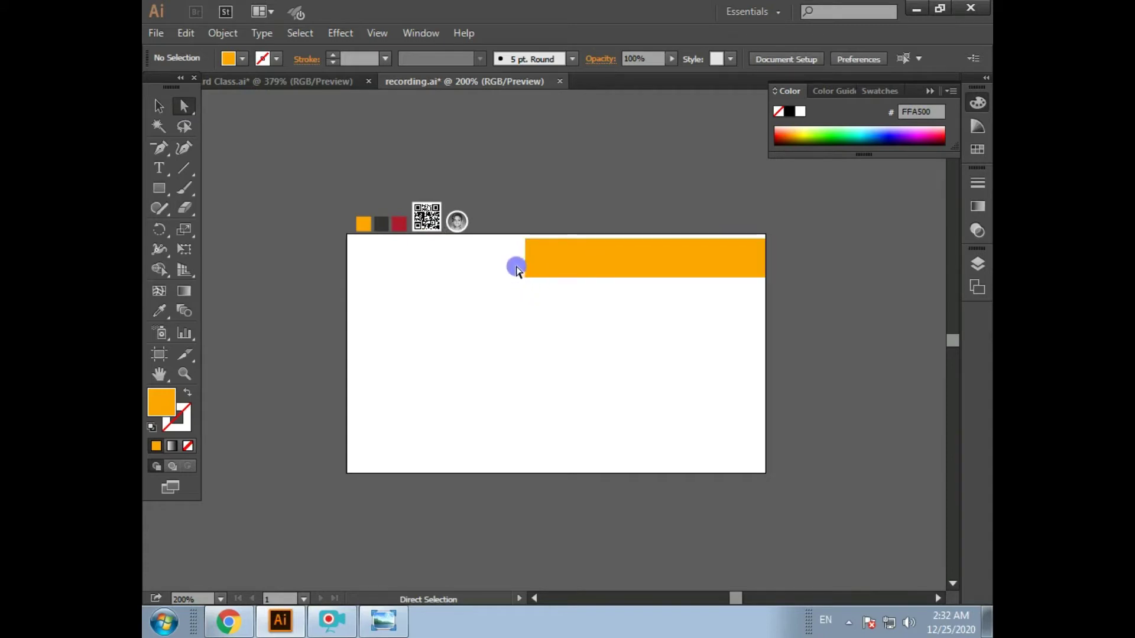
{"action": "left_click_drag", "start_coordinate": [516, 269], "coordinate": [576, 325]}
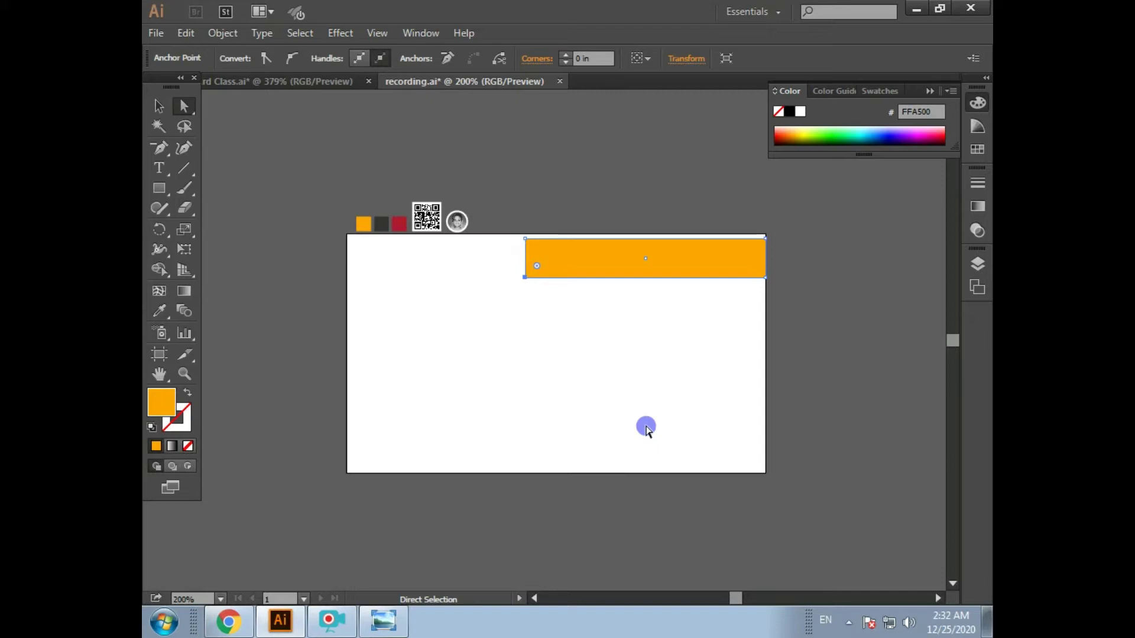
{"action": "key", "text": "ctrl"}
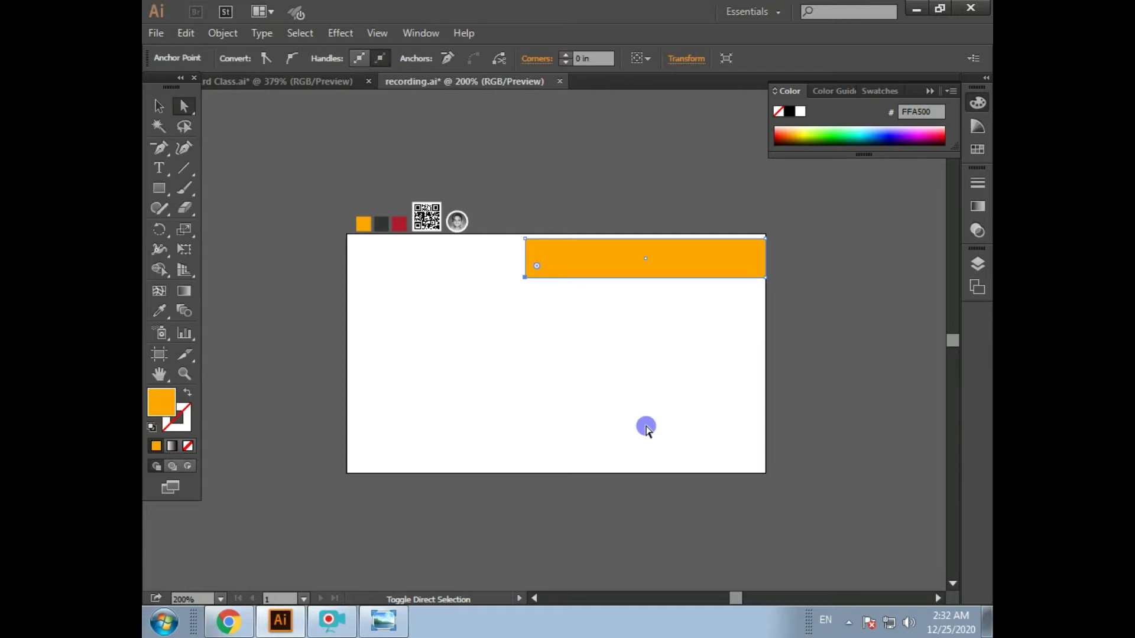
{"action": "key", "text": "shift+Right"}
{"action": "key", "text": "ctrl+z"}
{"action": "key", "text": "ctrl+shift+z"}
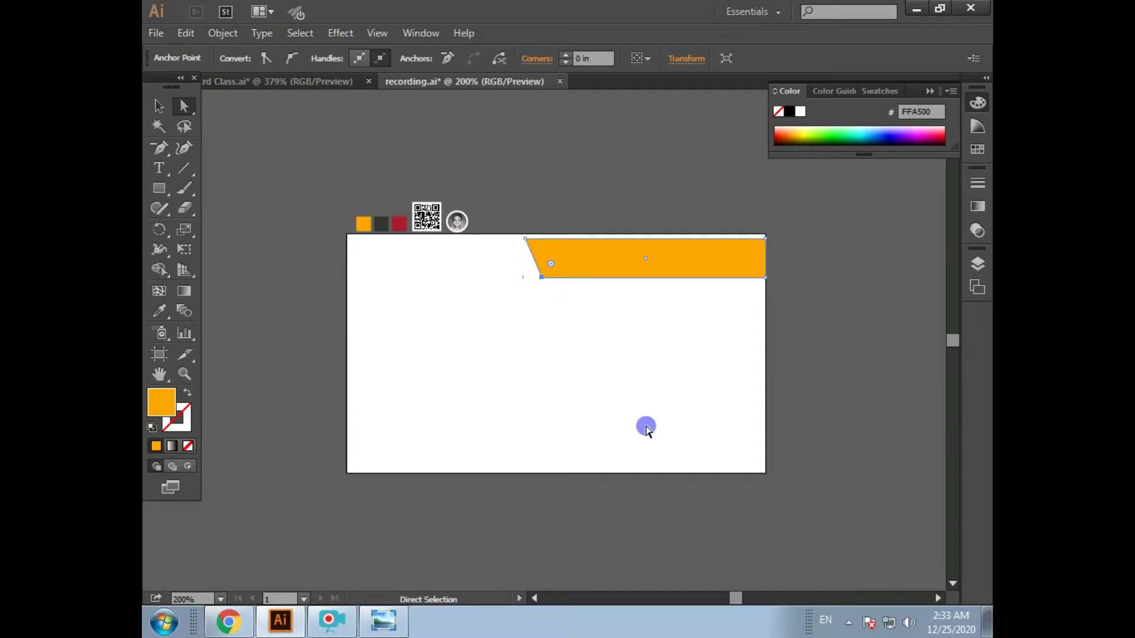
{"action": "left_click", "coordinate": [604, 125]}
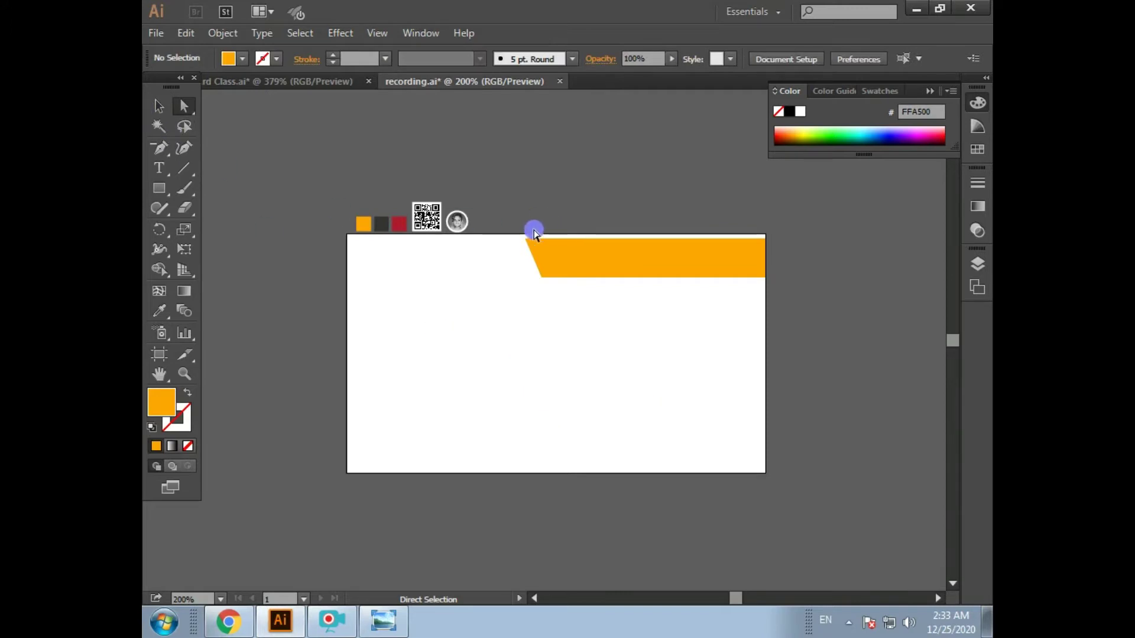
Round the banner's slanted top-left corner to 0.11 in.
{"action": "left_click_drag", "start_coordinate": [512, 228], "coordinate": [549, 258]}
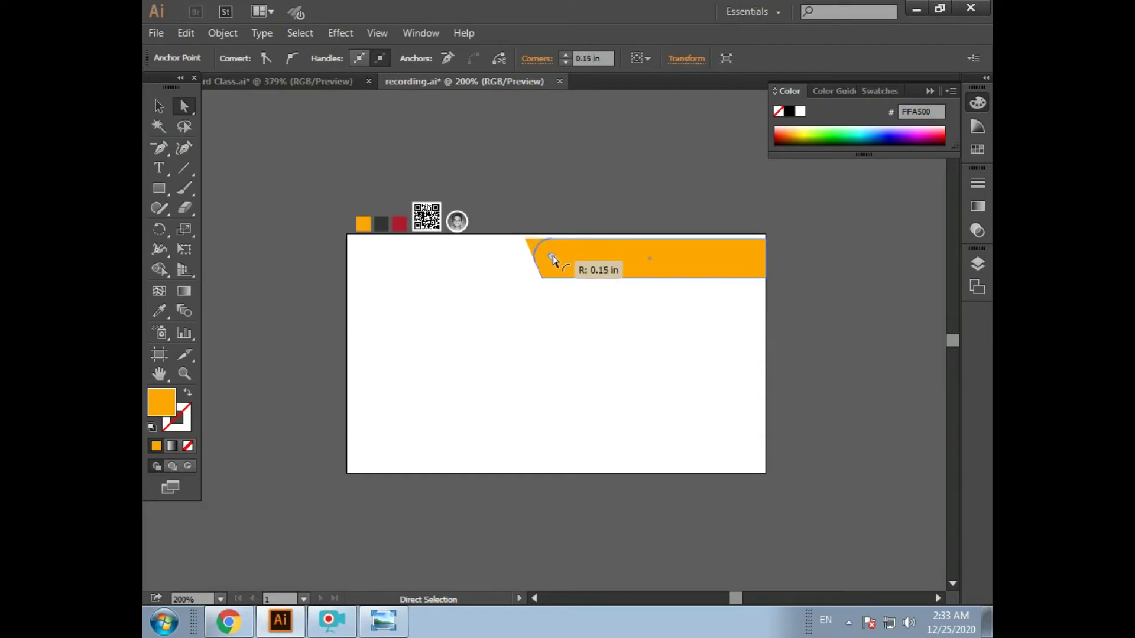
{"action": "left_click_drag", "start_coordinate": [552, 258], "coordinate": [554, 259]}
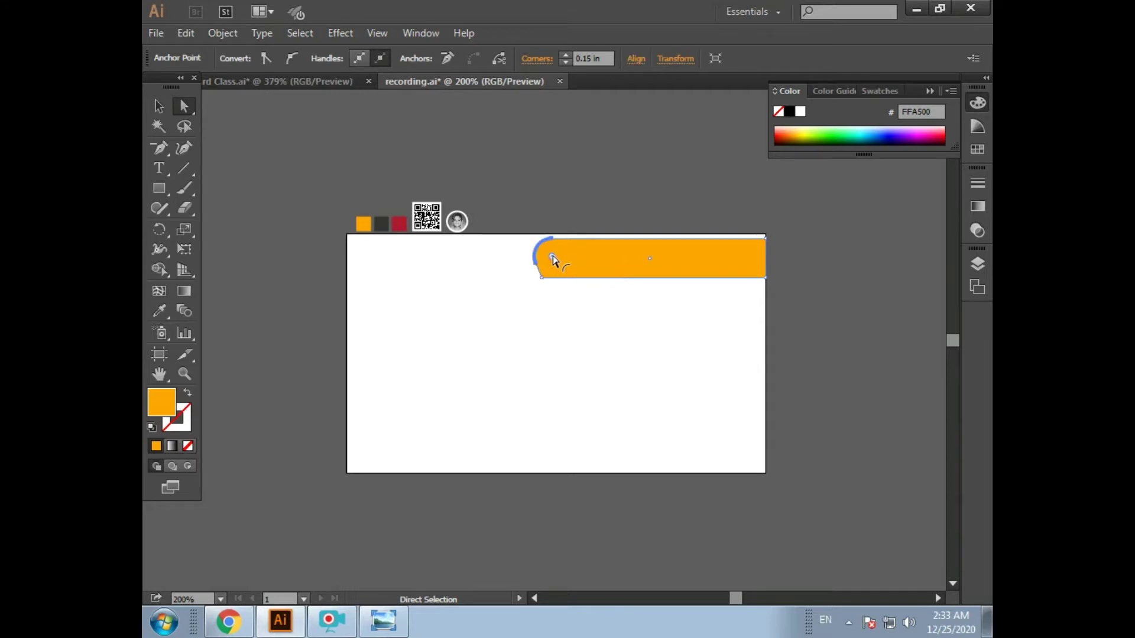
{"action": "left_click", "coordinate": [158, 105]}
{"action": "left_click", "coordinate": [566, 331]}
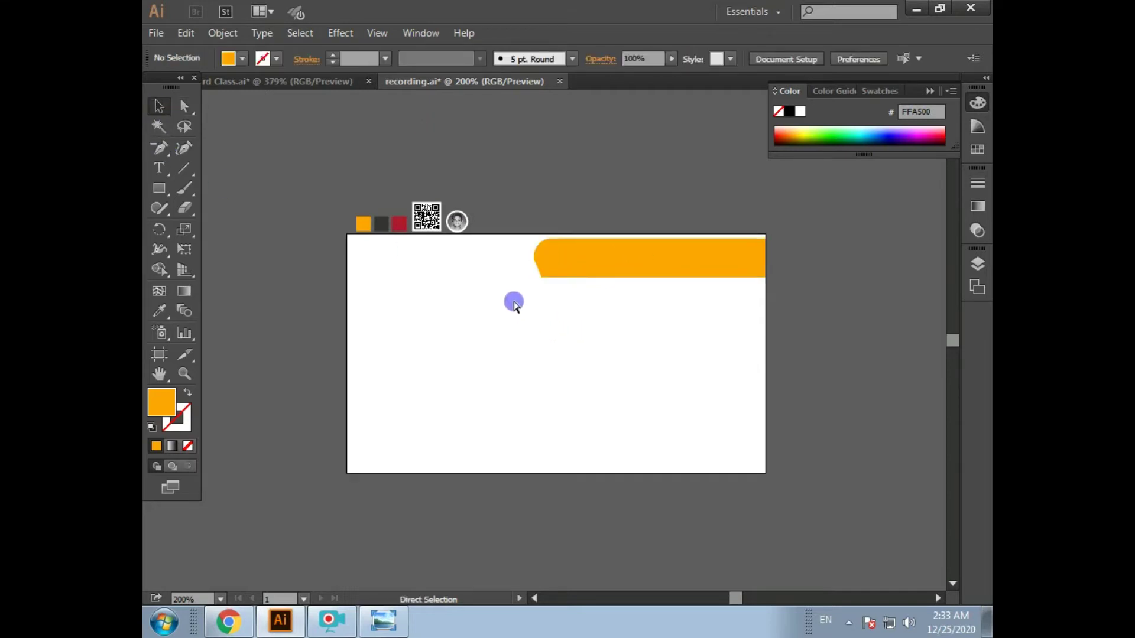
{"action": "left_click_drag", "start_coordinate": [539, 232], "coordinate": [537, 248]}
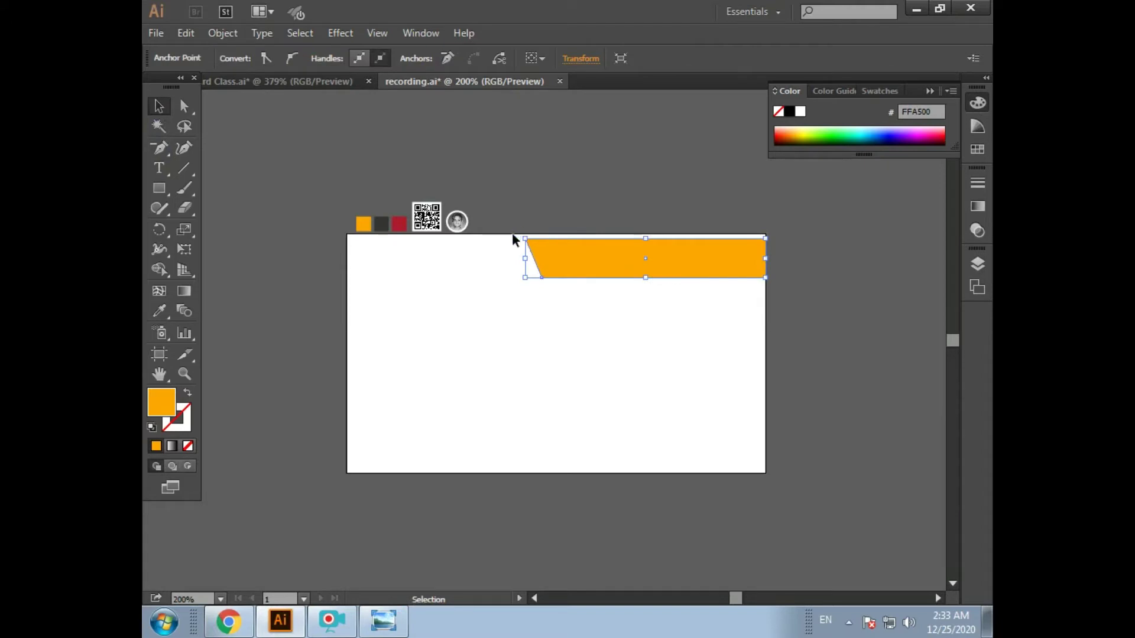
{"action": "left_click", "coordinate": [560, 261]}
{"action": "left_click", "coordinate": [184, 106]}
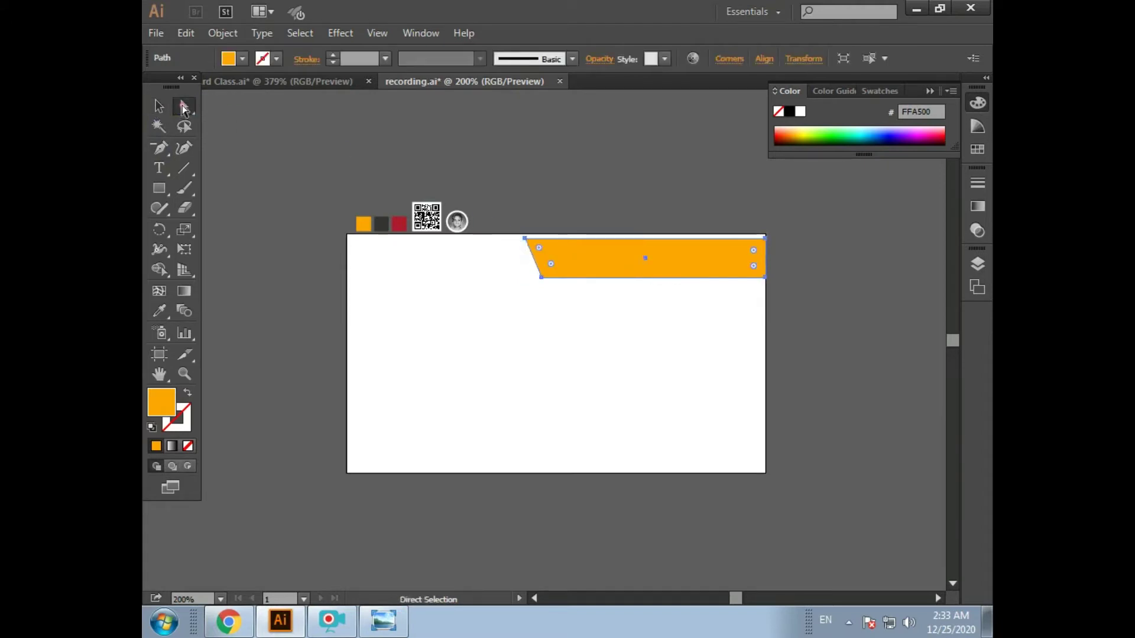
{"action": "left_click_drag", "start_coordinate": [557, 254], "coordinate": [545, 251]}
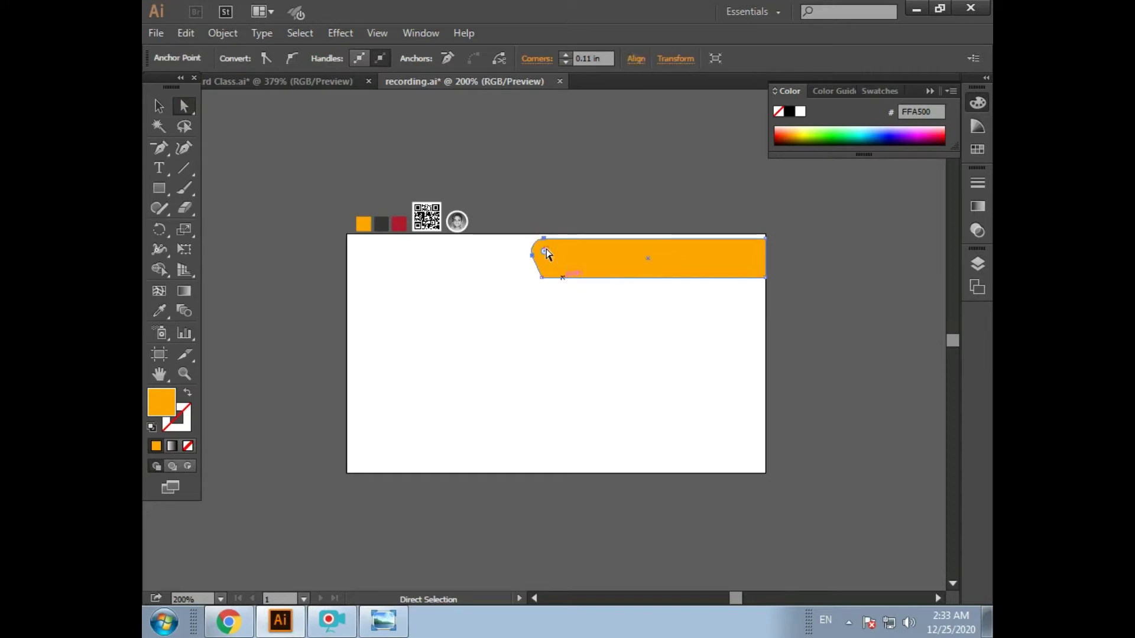
{"action": "left_click", "coordinate": [158, 106]}
{"action": "left_click", "coordinate": [446, 171]}
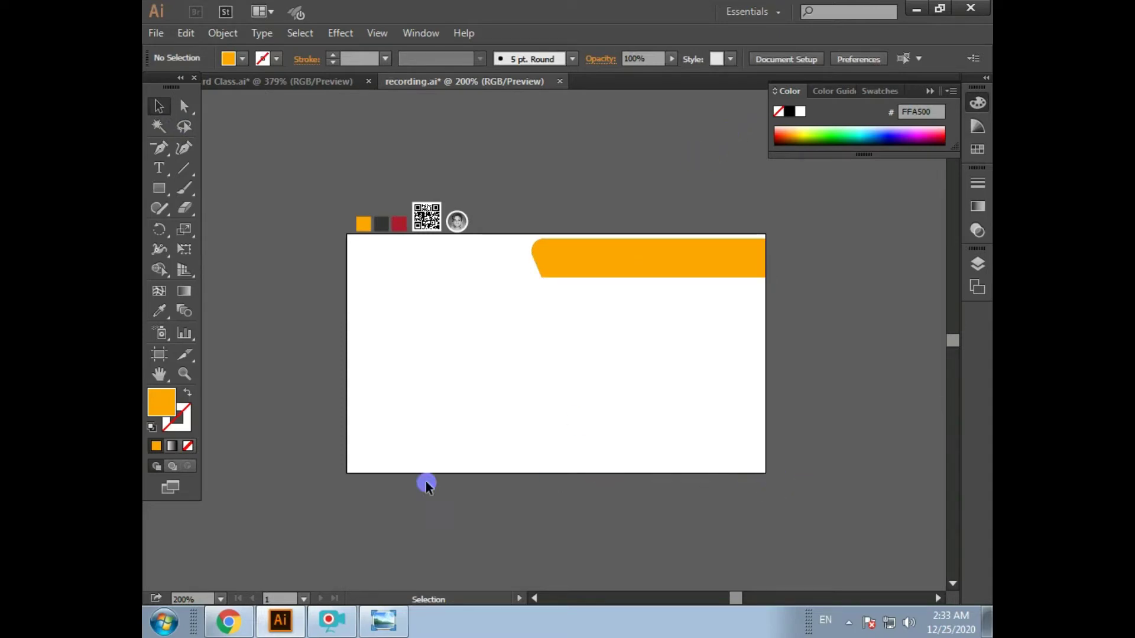
Draw a thin orange bar and move it down onto the card's bottom edge.
{"action": "left_click", "coordinate": [158, 193]}
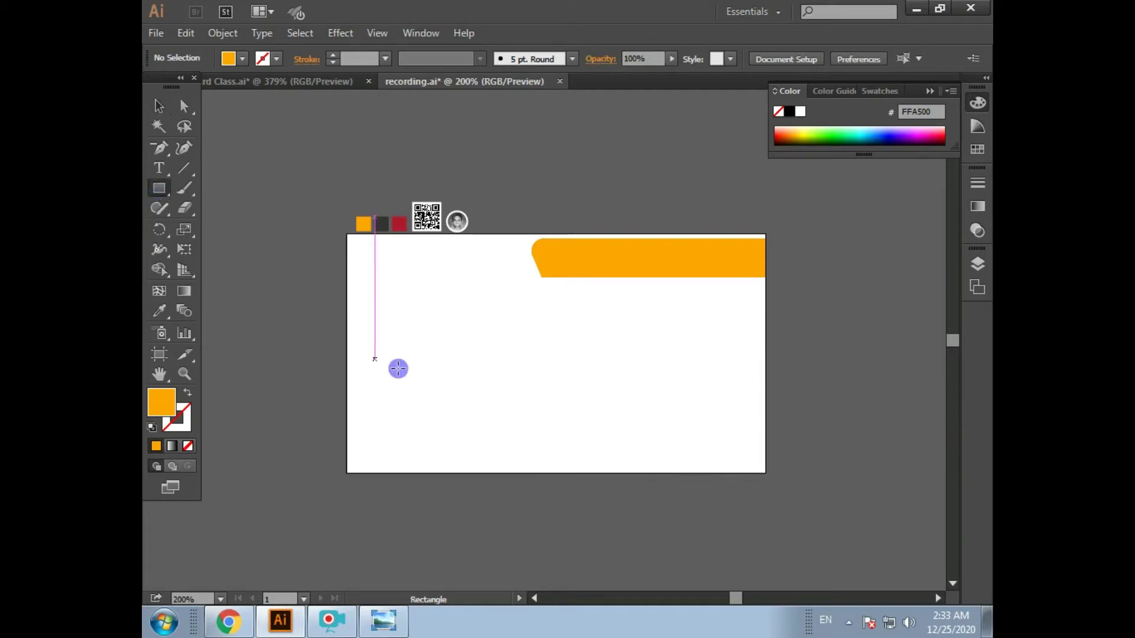
{"action": "left_click_drag", "start_coordinate": [472, 444], "coordinate": [766, 463]}
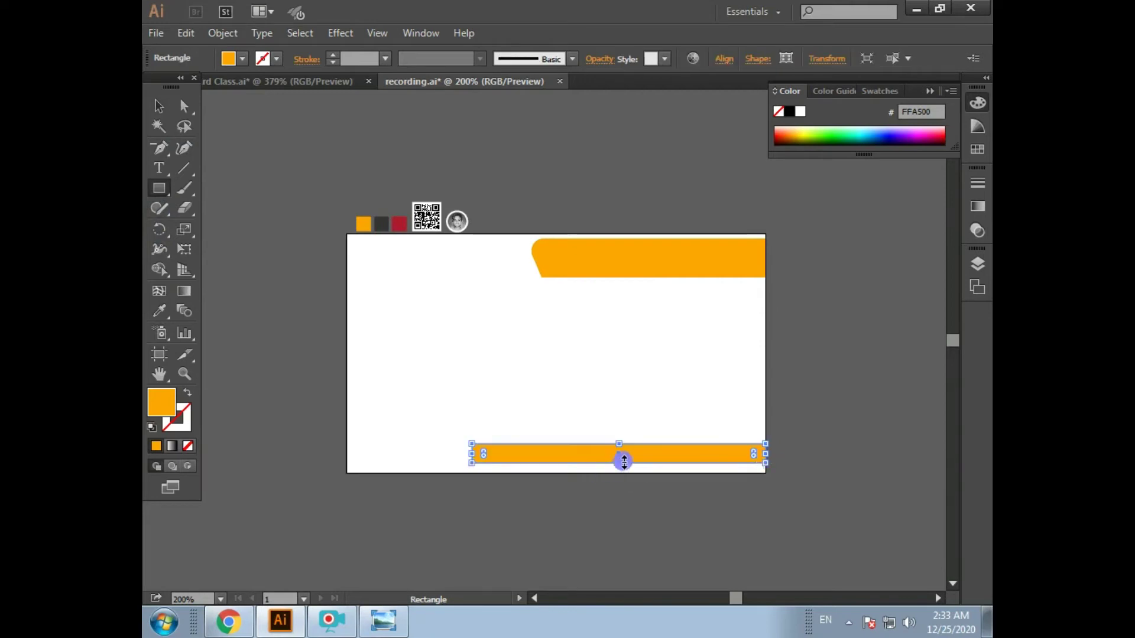
{"action": "left_click", "coordinate": [155, 109]}
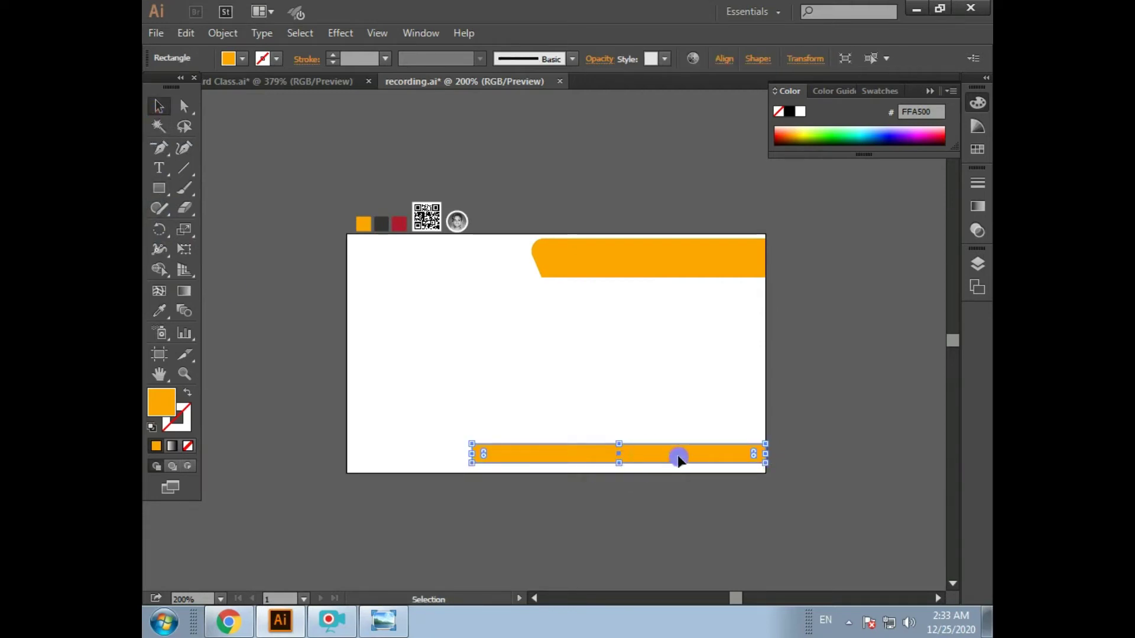
{"action": "left_click_drag", "start_coordinate": [649, 459], "coordinate": [650, 472]}
{"action": "left_click", "coordinate": [650, 507]}
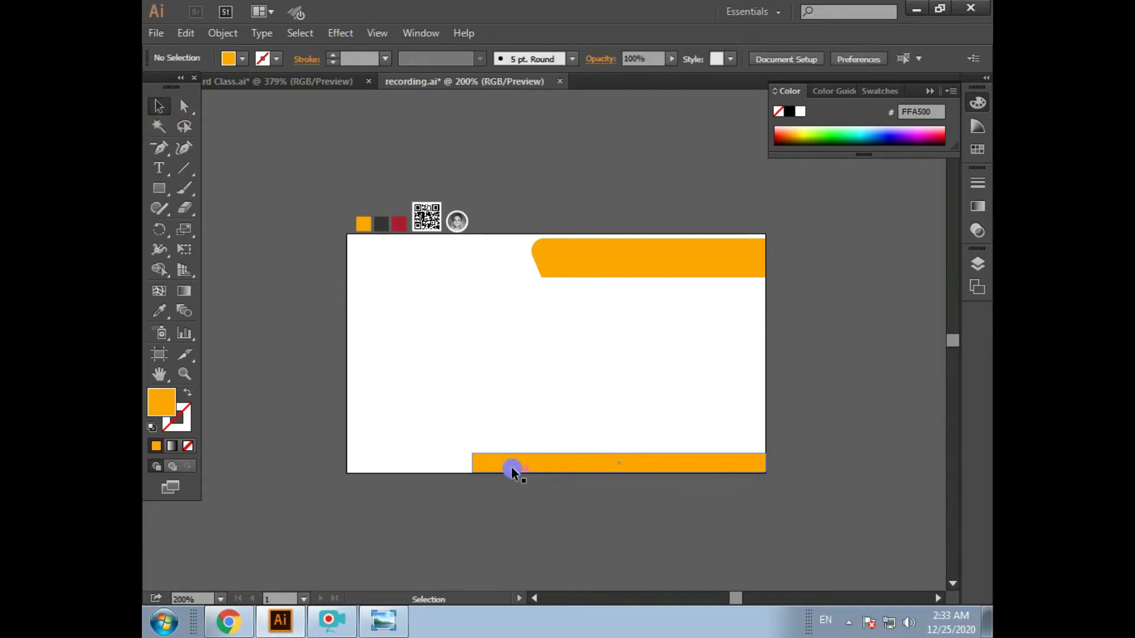
{"action": "left_click", "coordinate": [514, 463]}
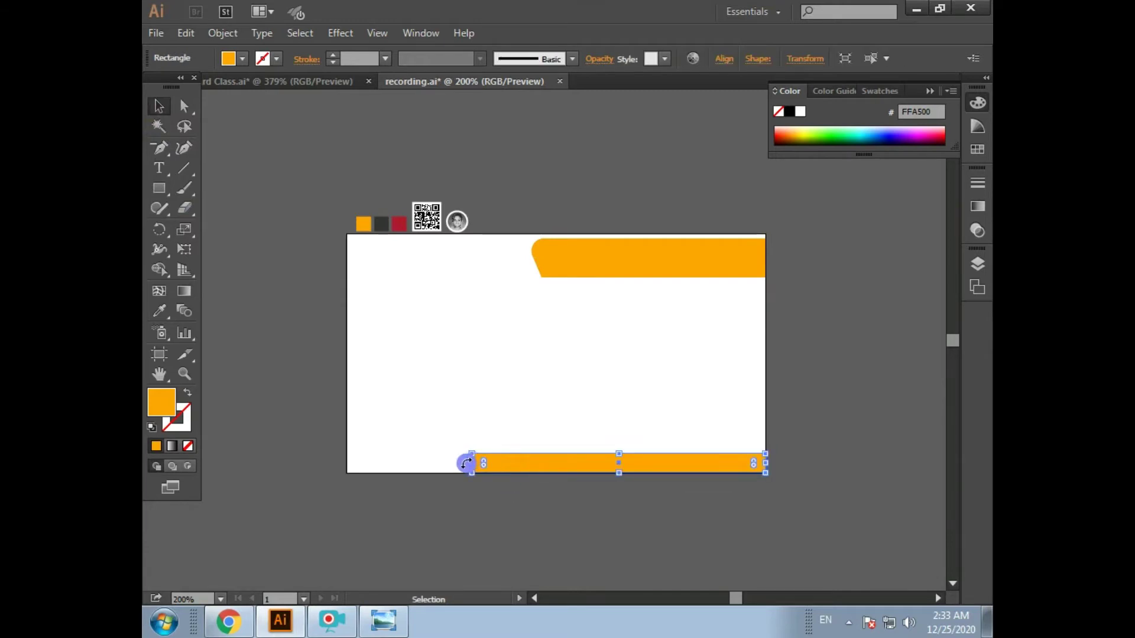
{"action": "left_click", "coordinate": [520, 500]}
{"action": "left_click", "coordinate": [471, 462]}
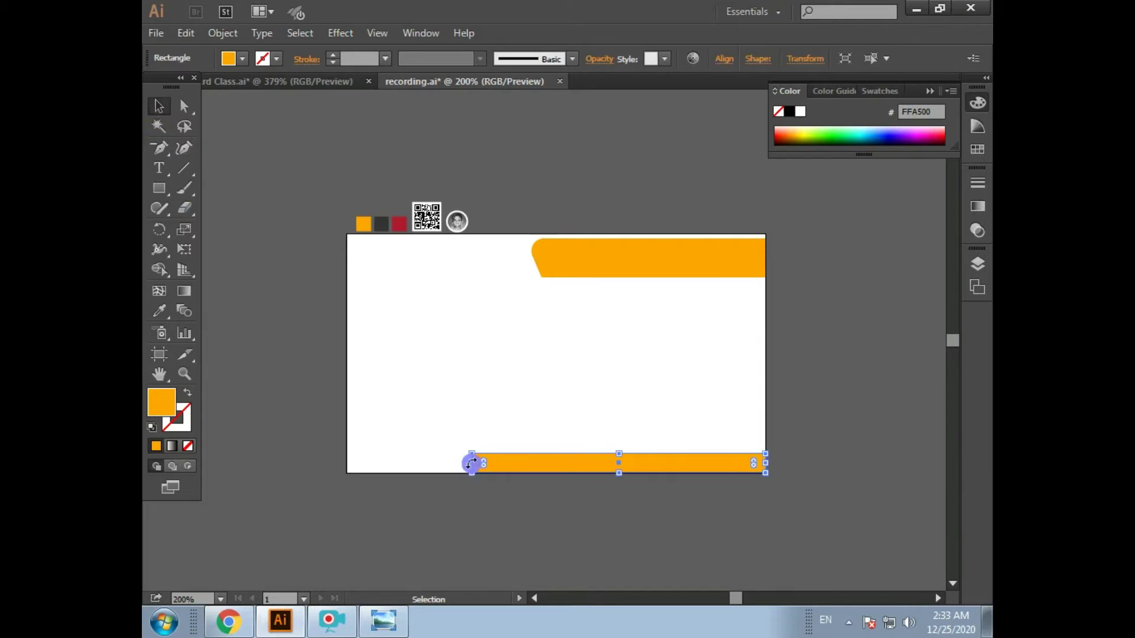
{"action": "left_click_drag", "start_coordinate": [471, 462], "coordinate": [476, 464]}
{"action": "key", "text": "ctrl+z"}
Shorten the bottom bar from its left end so it starts about a third in.
{"action": "left_click", "coordinate": [481, 507]}
{"action": "key", "text": "z"}
{"action": "left_click_drag", "start_coordinate": [481, 507], "coordinate": [799, 514]}
{"action": "left_click", "coordinate": [158, 106]}
{"action": "left_click", "coordinate": [419, 355]}
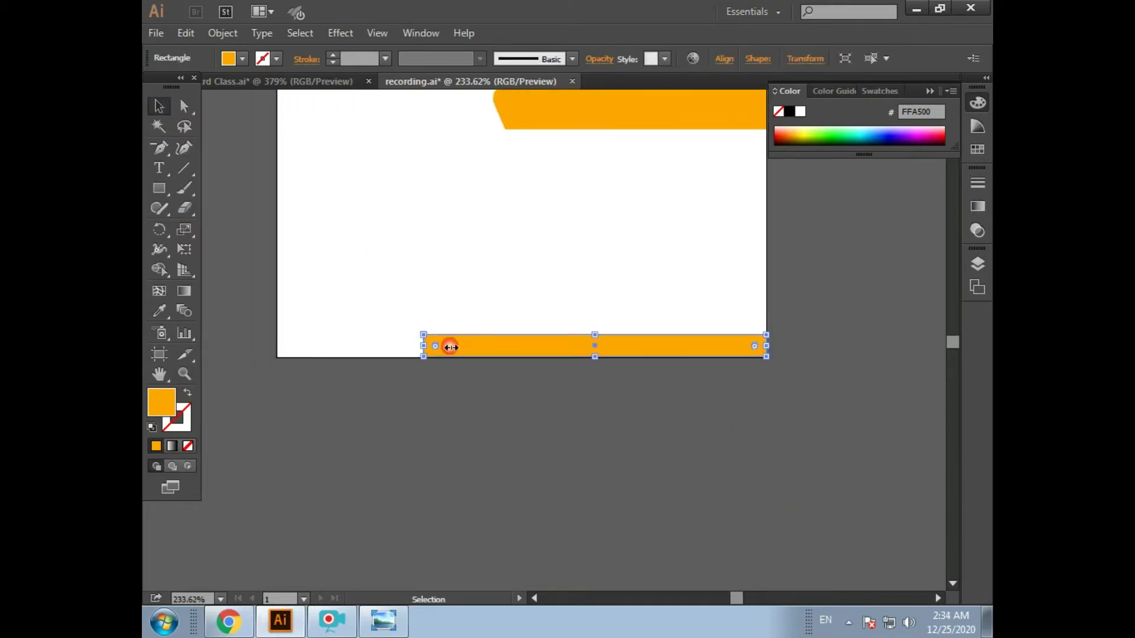
{"action": "left_click_drag", "start_coordinate": [424, 346], "coordinate": [453, 346]}
{"action": "left_click", "coordinate": [467, 397]}
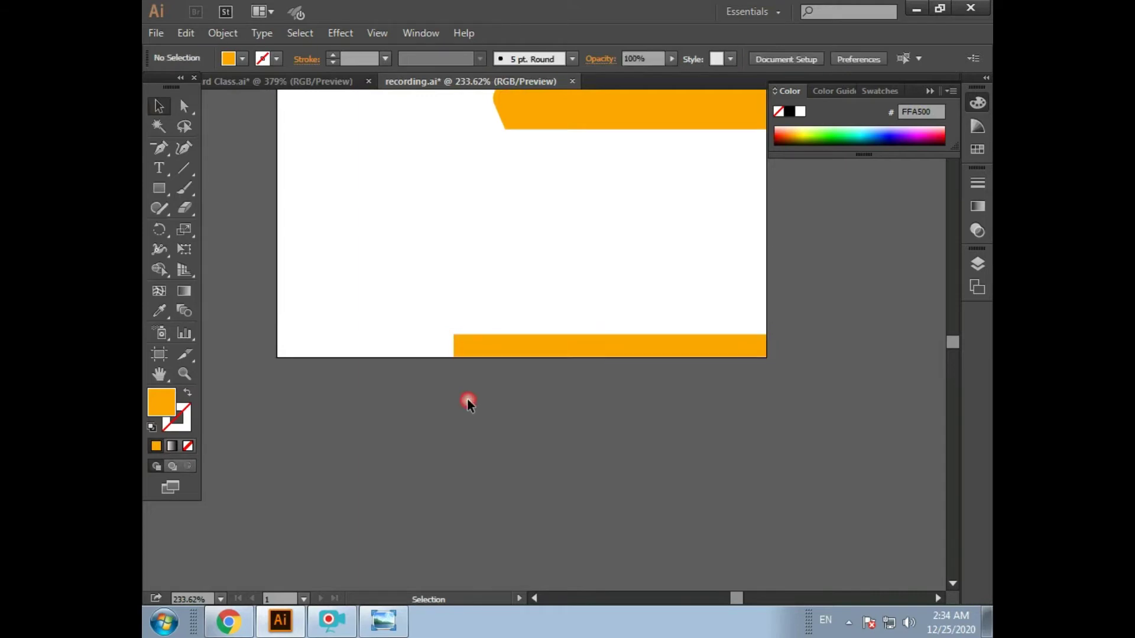
{"action": "key", "text": "ctrl+0"}
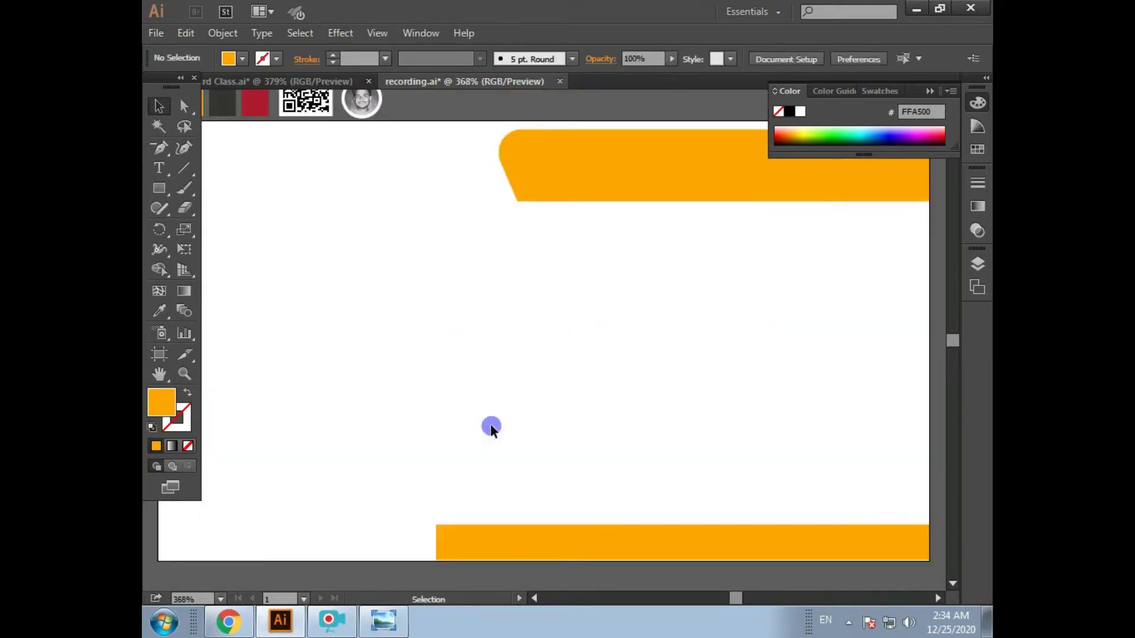
{"action": "key", "text": "Tab"}
{"action": "key", "text": "ctrl+minus"}
{"action": "key", "text": "v"}
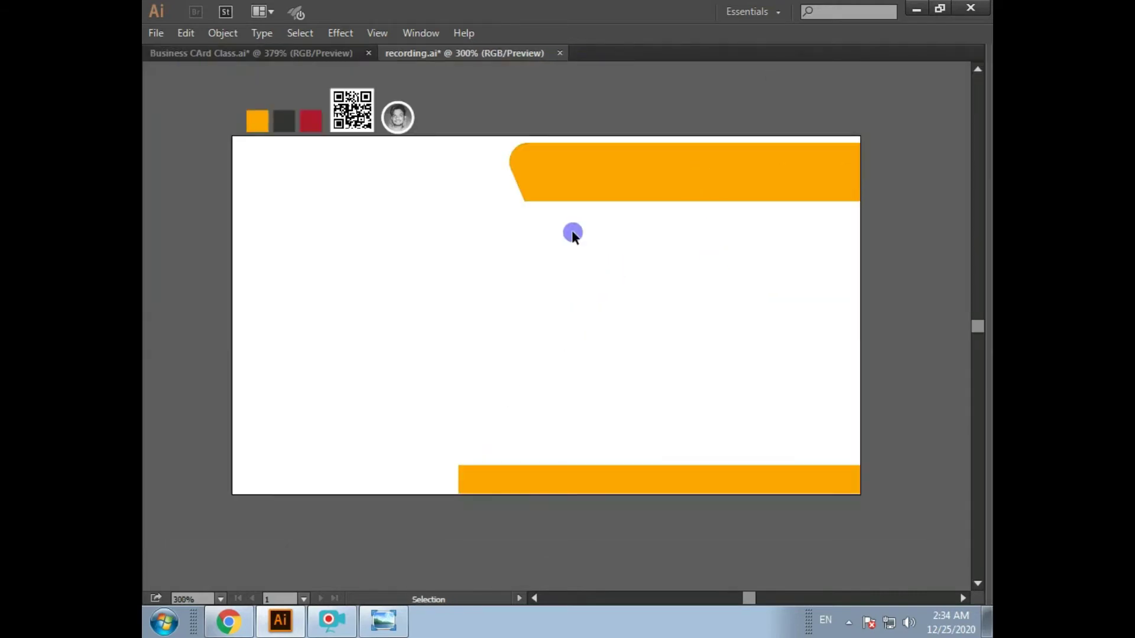
Recolour the bottom bar dark charcoal (333332) from the palette swatch, then zoom to its left end.
{"action": "left_click", "coordinate": [534, 481]}
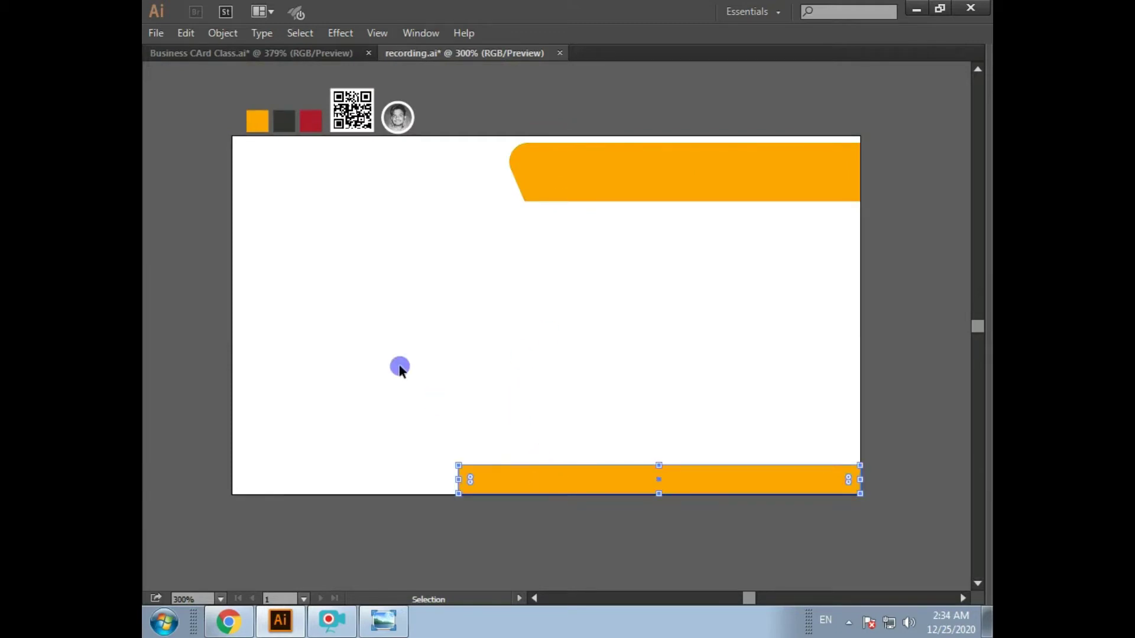
{"action": "key", "text": "i"}
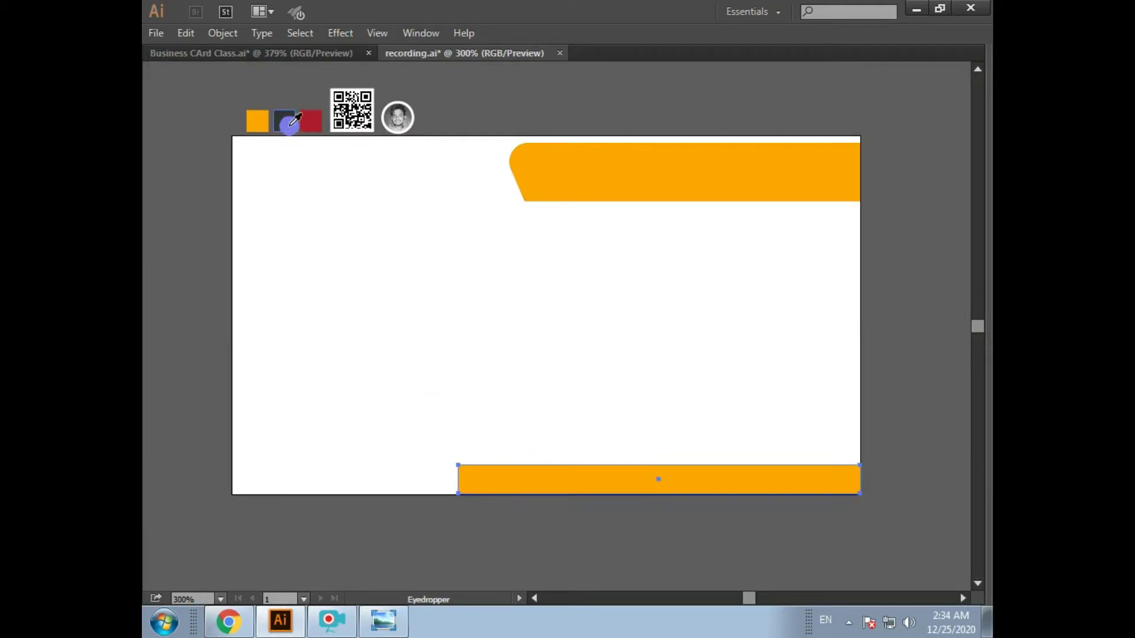
{"action": "left_click", "coordinate": [287, 128]}
{"action": "key", "text": "v"}
{"action": "left_click", "coordinate": [339, 245]}
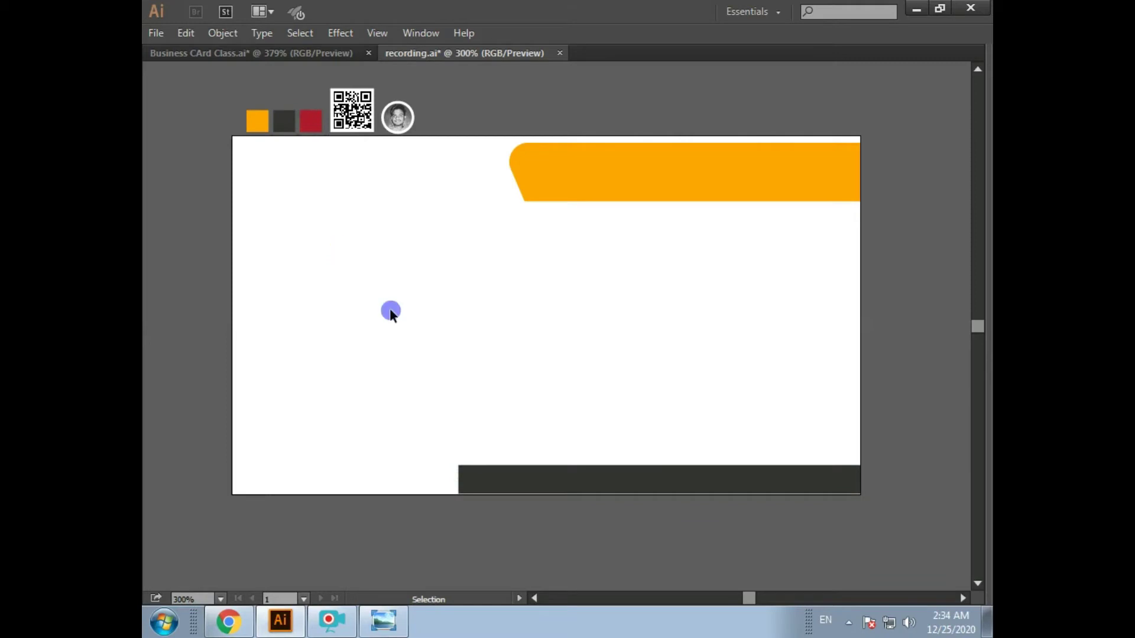
{"action": "key", "text": "Tab"}
{"action": "key", "text": "ctrl+minus"}
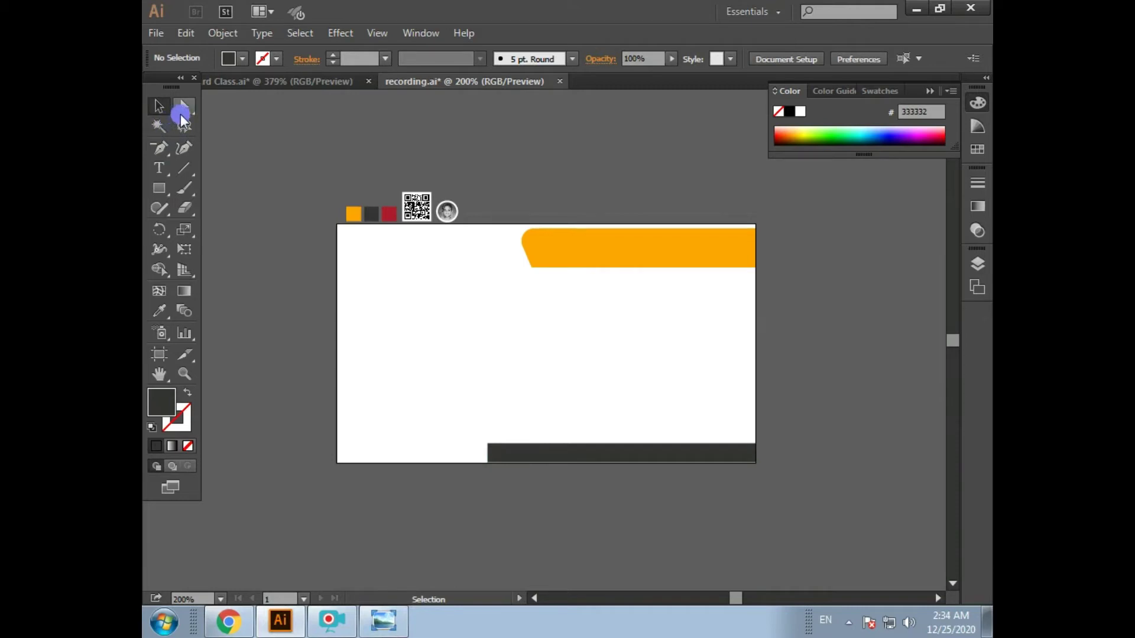
{"action": "key", "text": "z"}
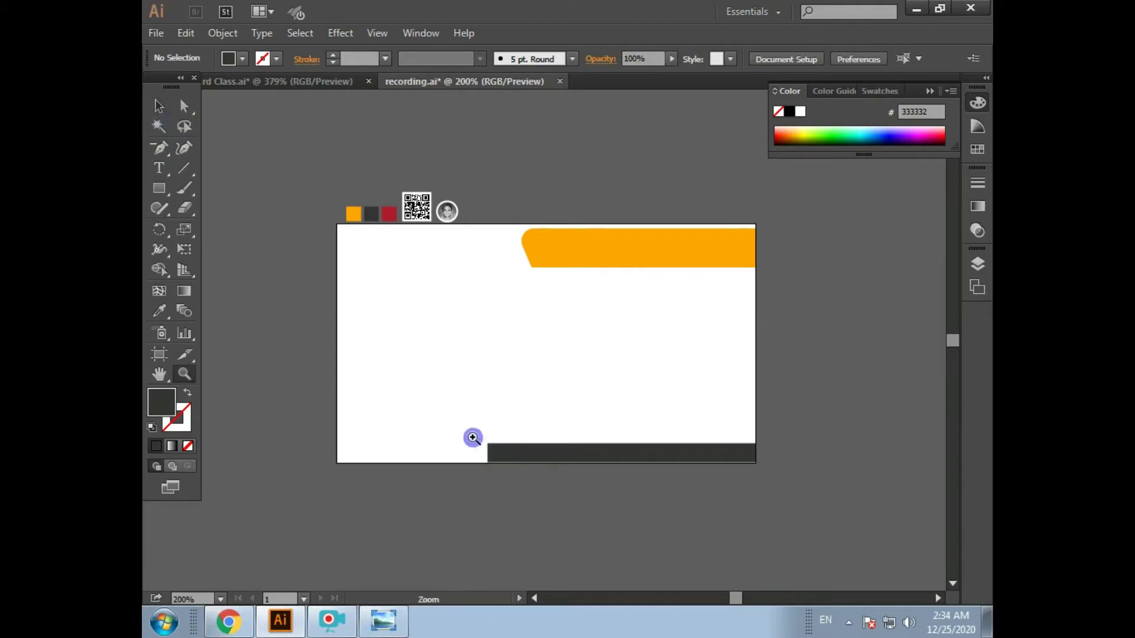
{"action": "left_click_drag", "start_coordinate": [471, 438], "coordinate": [717, 578]}
{"action": "left_click", "coordinate": [157, 104]}
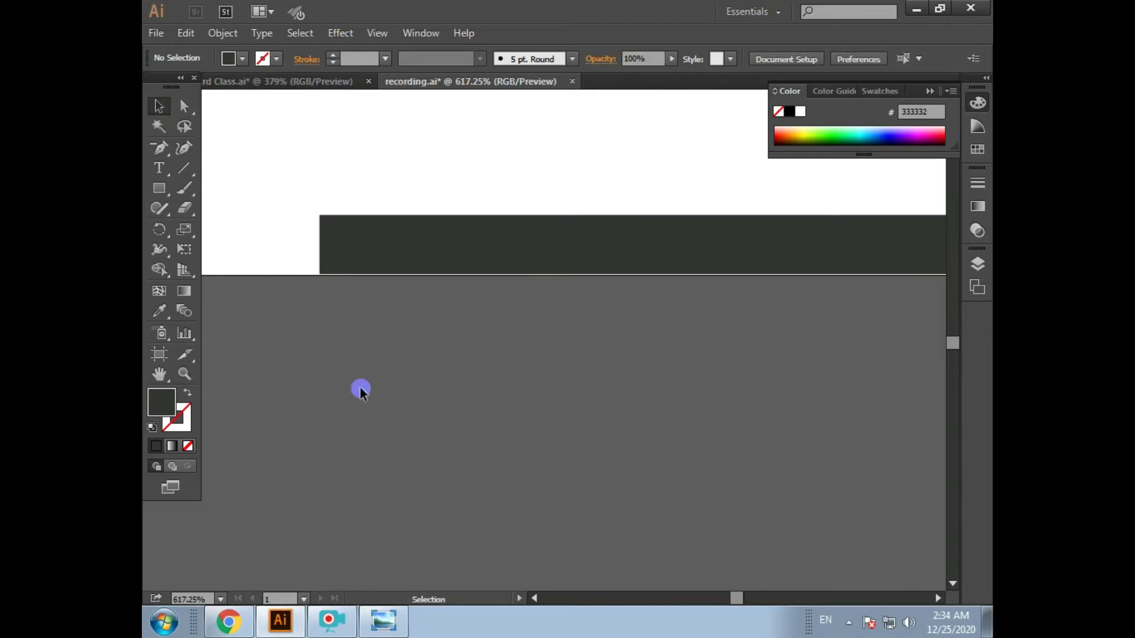
Slant the dark bar's left end via its bottom-left anchor and round its top-left corner to 0.04 in.
{"action": "key", "text": "ctrl+minus"}
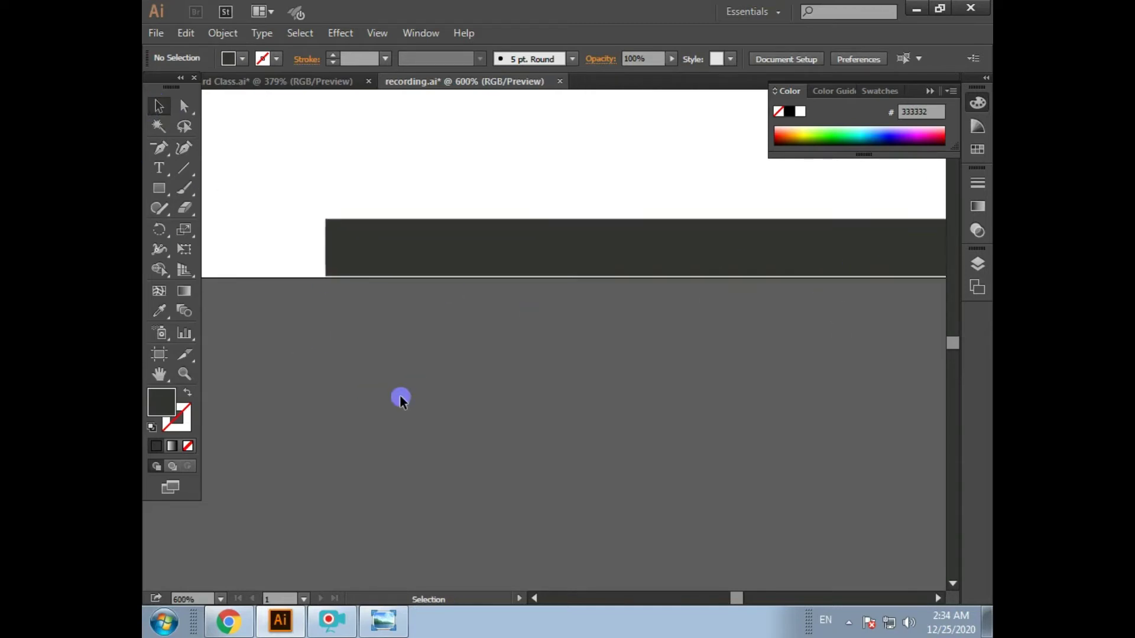
{"action": "left_click", "coordinate": [184, 107]}
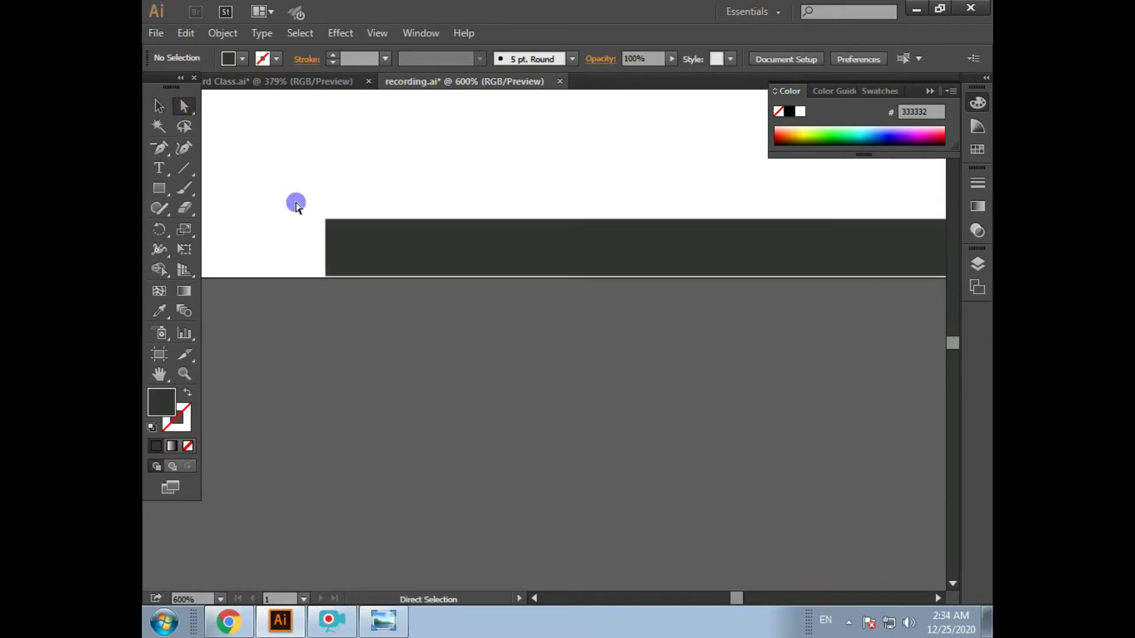
{"action": "left_click_drag", "start_coordinate": [297, 204], "coordinate": [356, 231]}
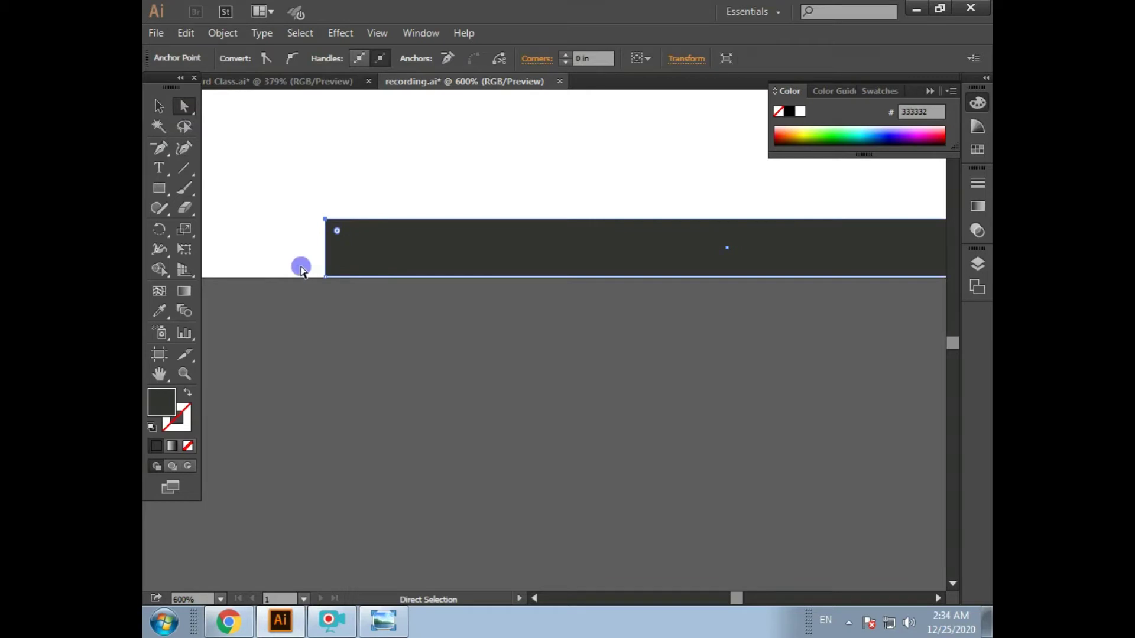
{"action": "left_click_drag", "start_coordinate": [299, 264], "coordinate": [399, 344]}
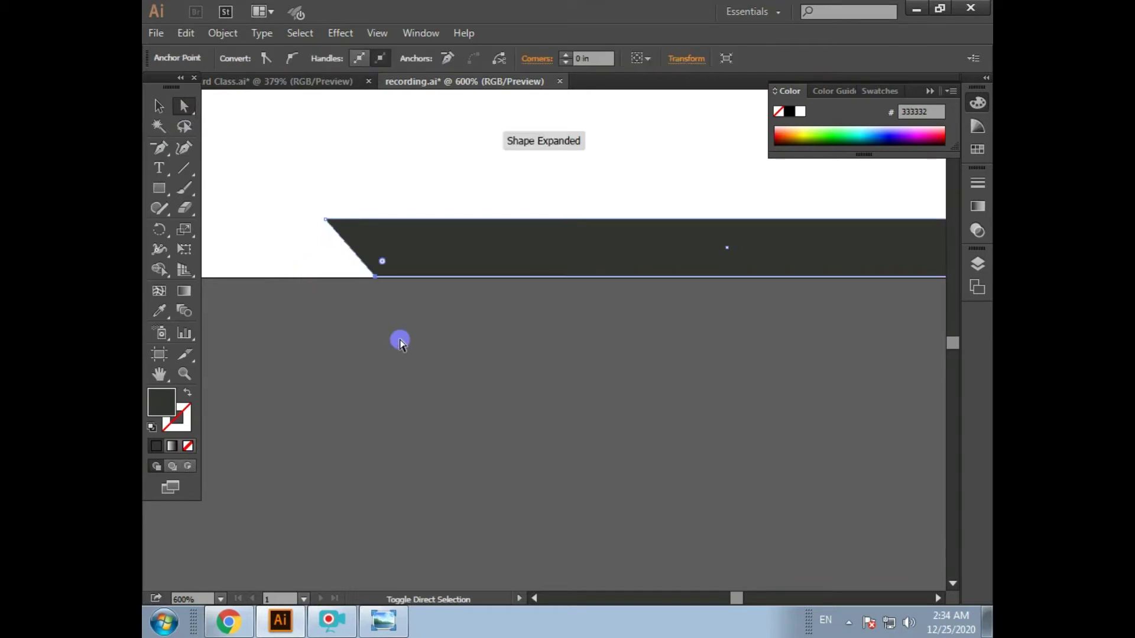
{"action": "key", "text": "shift+Right"}
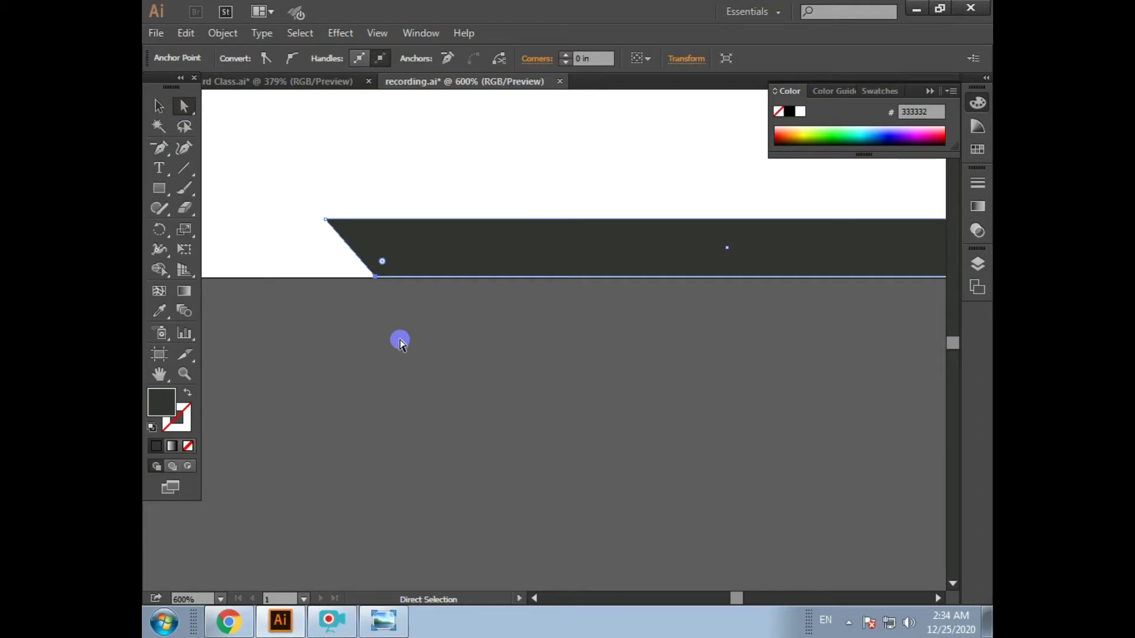
{"action": "left_click", "coordinate": [363, 346]}
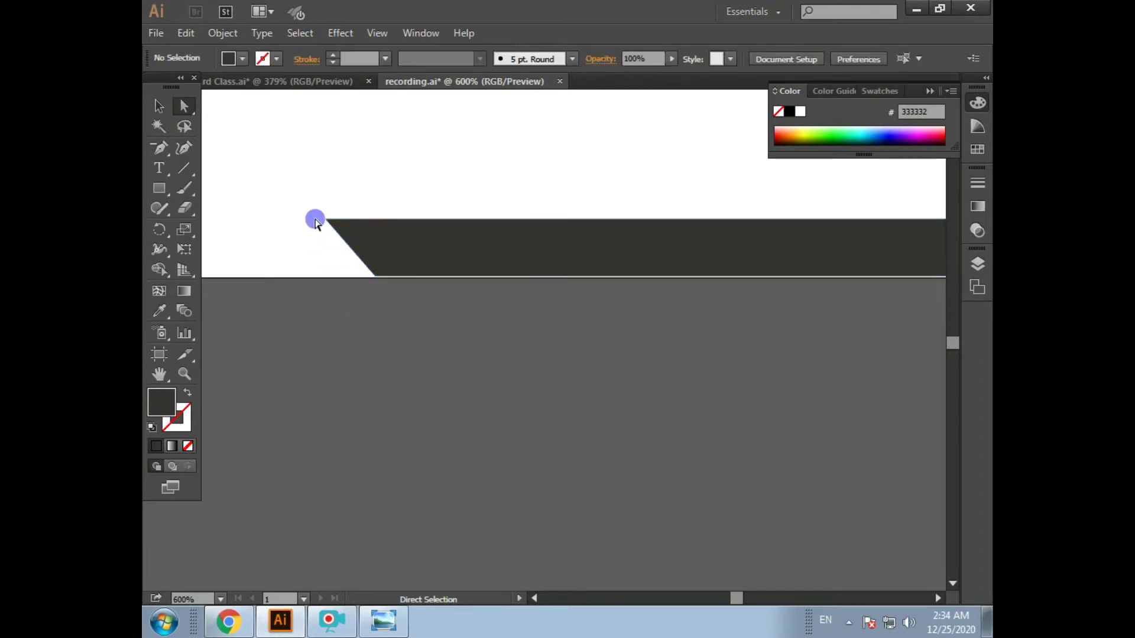
{"action": "mouse_move", "coordinate": [317, 211]}
{"action": "left_mouse_down"}
{"action": "mouse_move", "coordinate": [343, 238]}
{"action": "mouse_move", "coordinate": [364, 236]}
{"action": "left_mouse_up"}
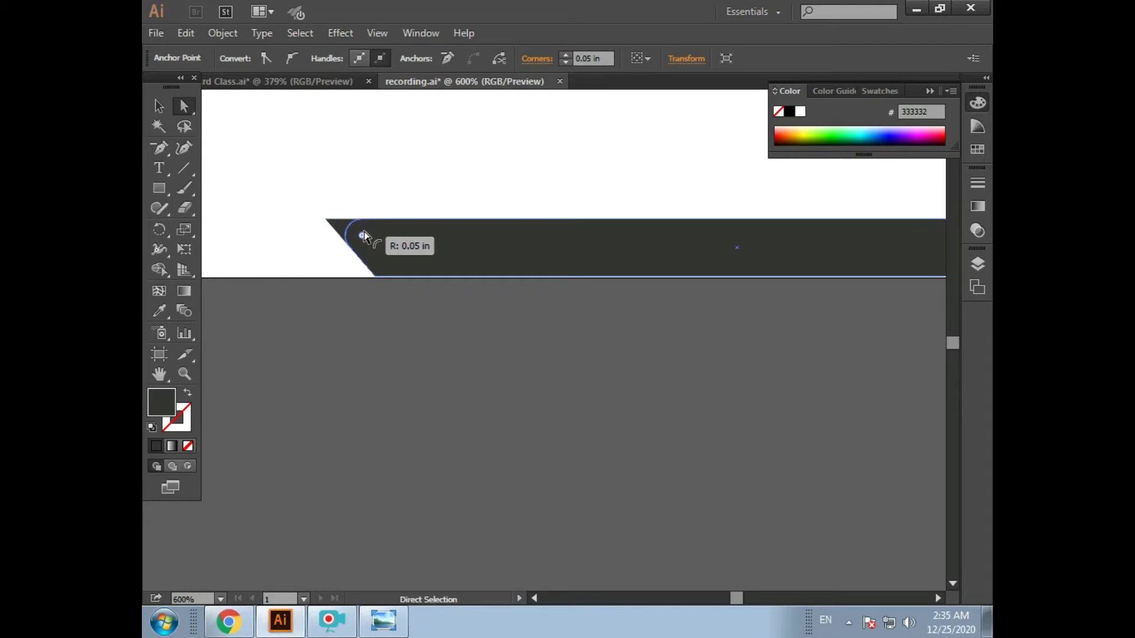
{"action": "left_click_drag", "start_coordinate": [364, 235], "coordinate": [360, 233]}
{"action": "left_click", "coordinate": [359, 388]}
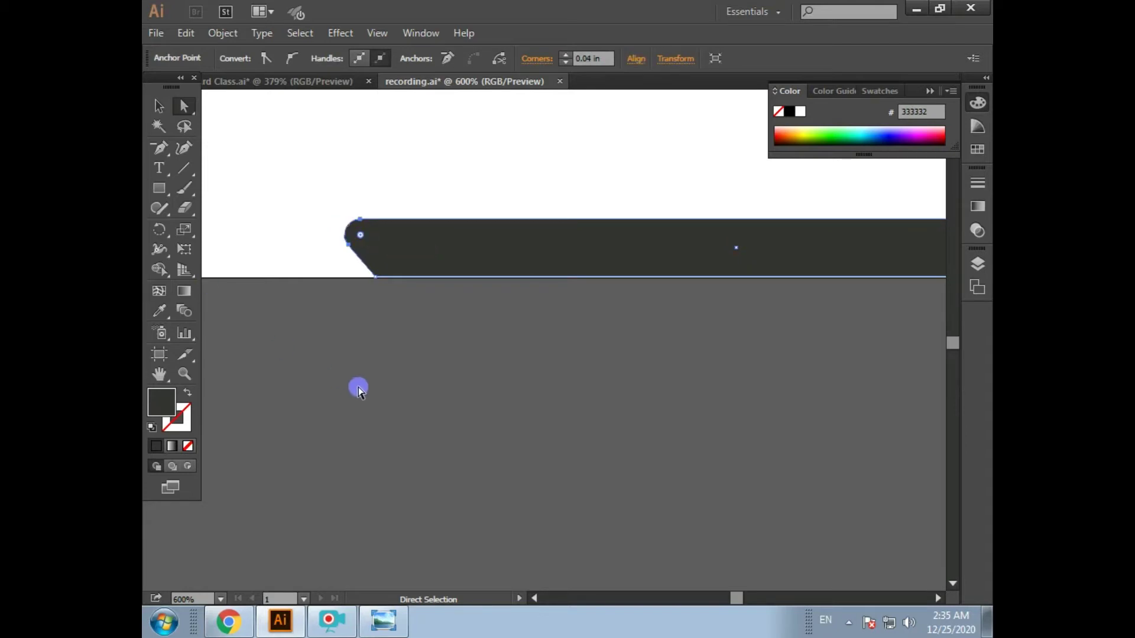
{"action": "key", "text": "ctrl+0"}
{"action": "key", "text": "Tab"}
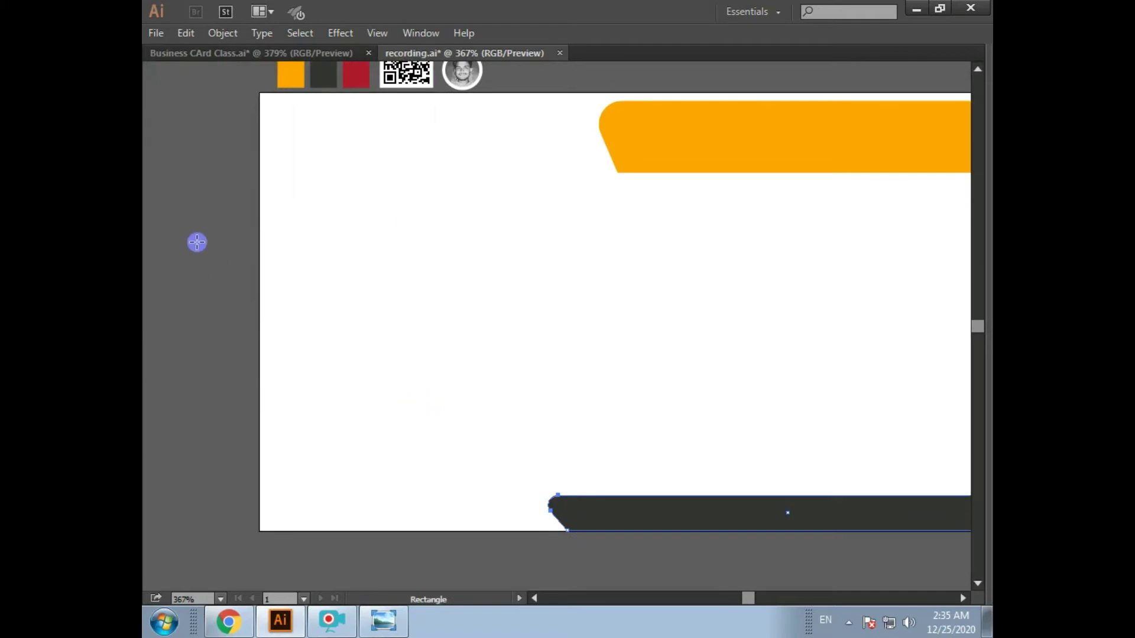
Draw a rectangle filling the card's bottom-left corner up to the dark bar's slanted end.
{"action": "key", "text": "Tab"}
{"action": "left_click", "coordinate": [170, 207]}
{"action": "key", "text": "Tab"}
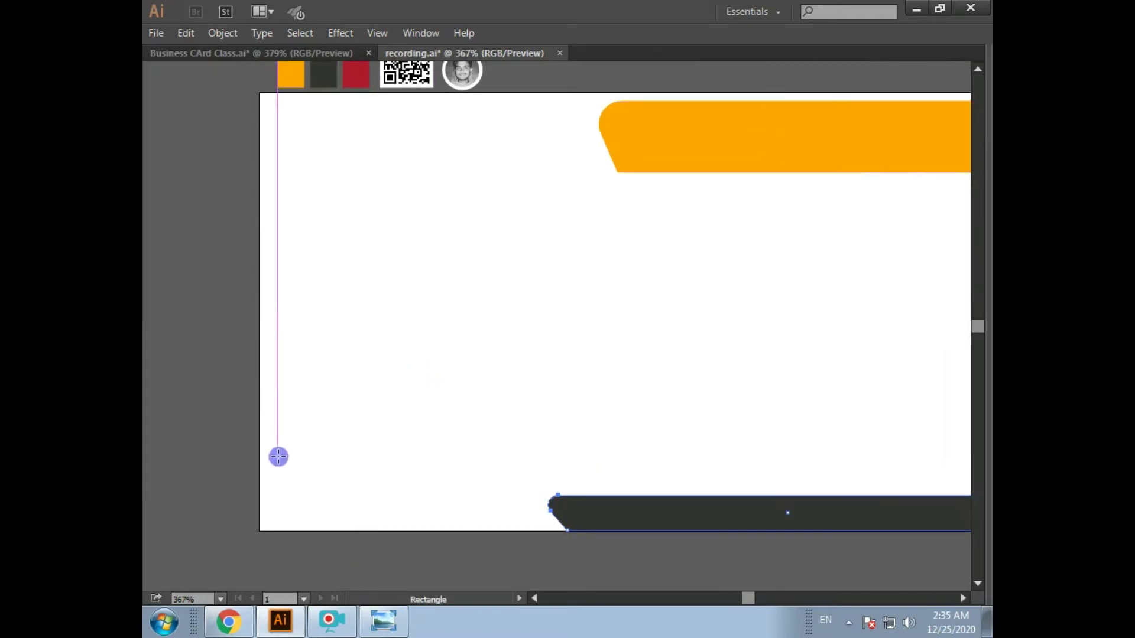
{"action": "left_click_drag", "start_coordinate": [259, 449], "coordinate": [541, 526]}
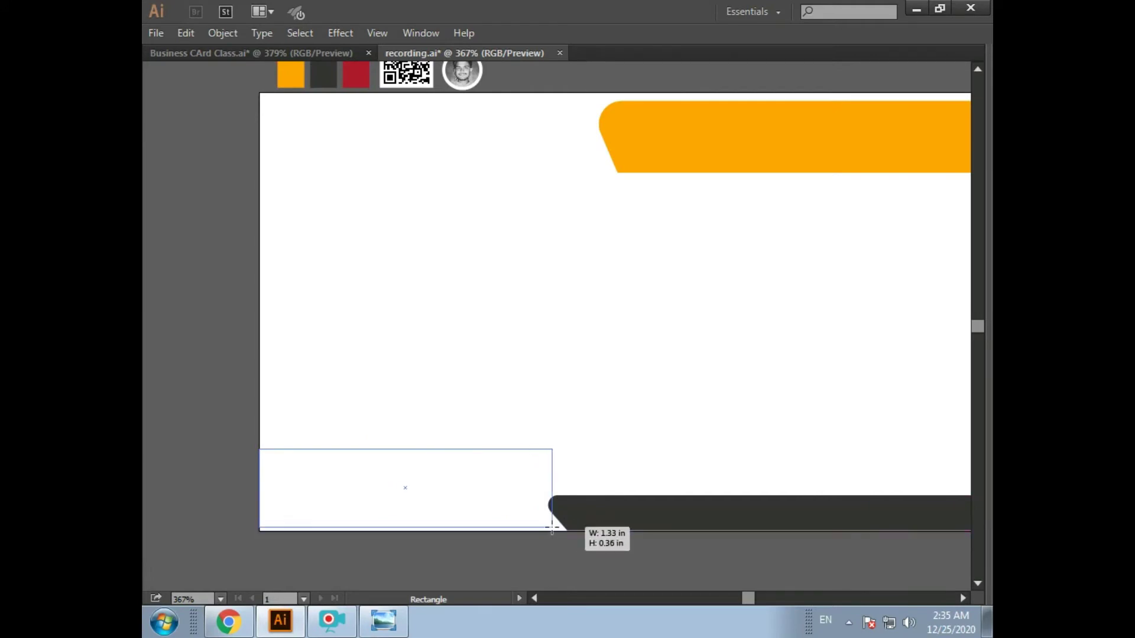
{"action": "left_click_drag", "start_coordinate": [541, 526], "coordinate": [551, 526]}
{"action": "left_click_drag", "start_coordinate": [405, 449], "coordinate": [406, 456]}
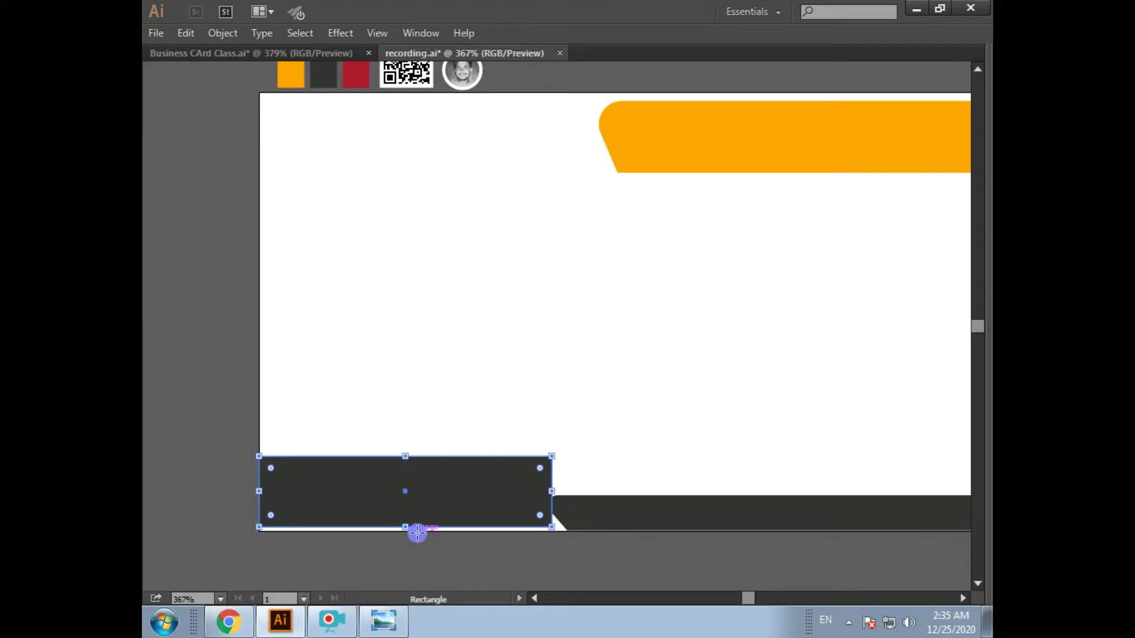
{"action": "left_click_drag", "start_coordinate": [405, 528], "coordinate": [405, 532]}
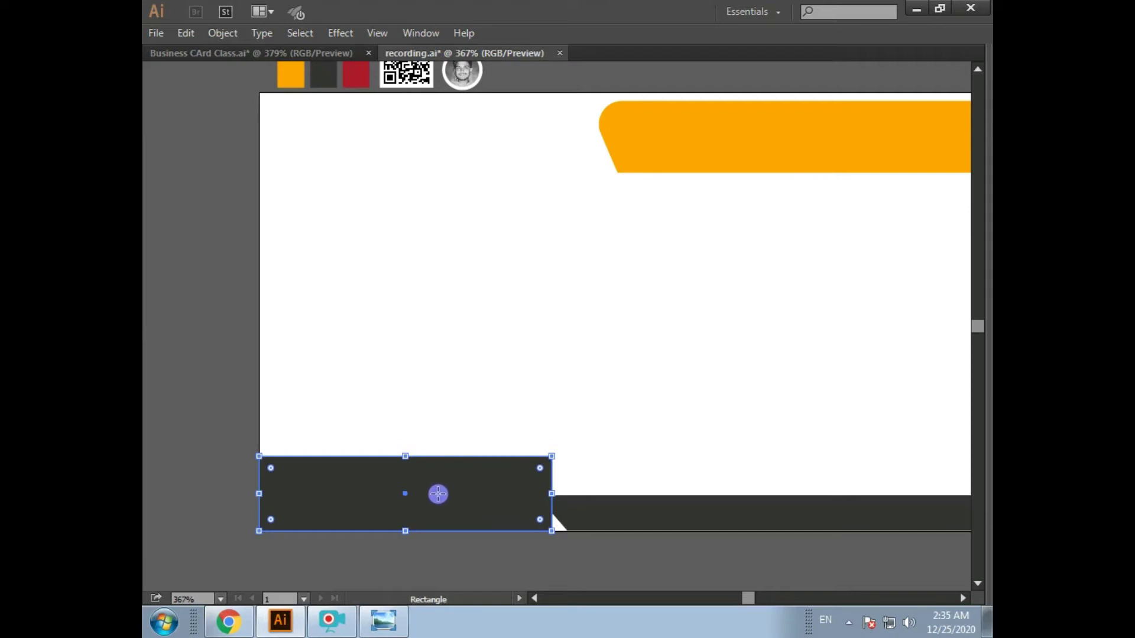
Fill the new rectangle with the top banner's orange using the Eyedropper.
{"action": "key", "text": "Tab"}
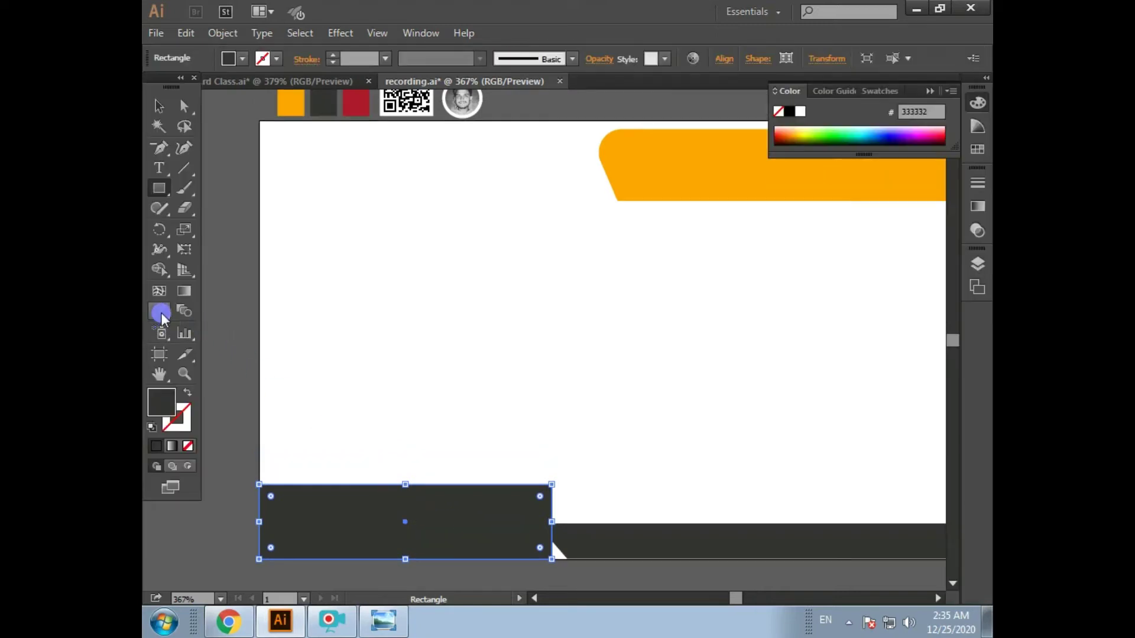
{"action": "left_click", "coordinate": [161, 311]}
{"action": "left_click", "coordinate": [819, 170]}
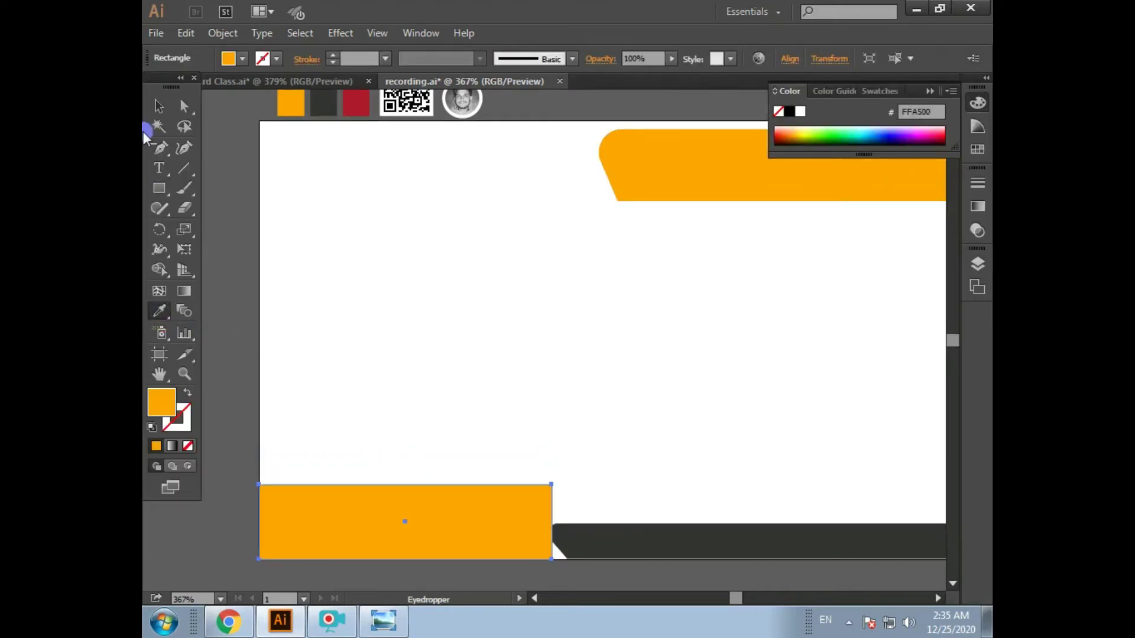
{"action": "key", "text": "v"}
{"action": "left_click", "coordinate": [479, 222]}
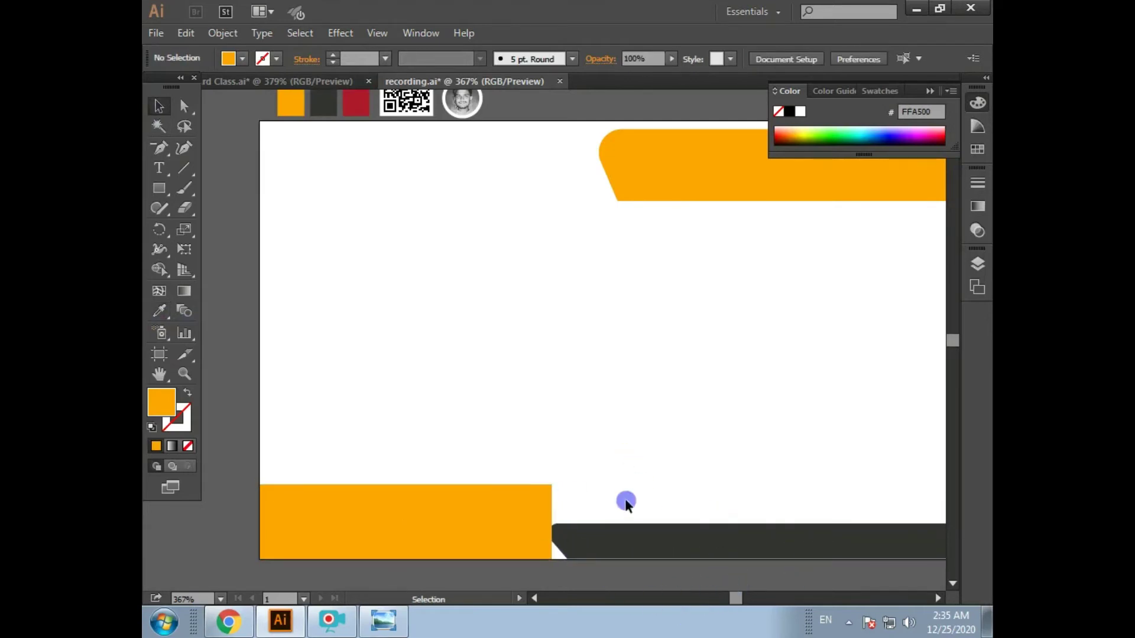
{"action": "left_click", "coordinate": [467, 524]}
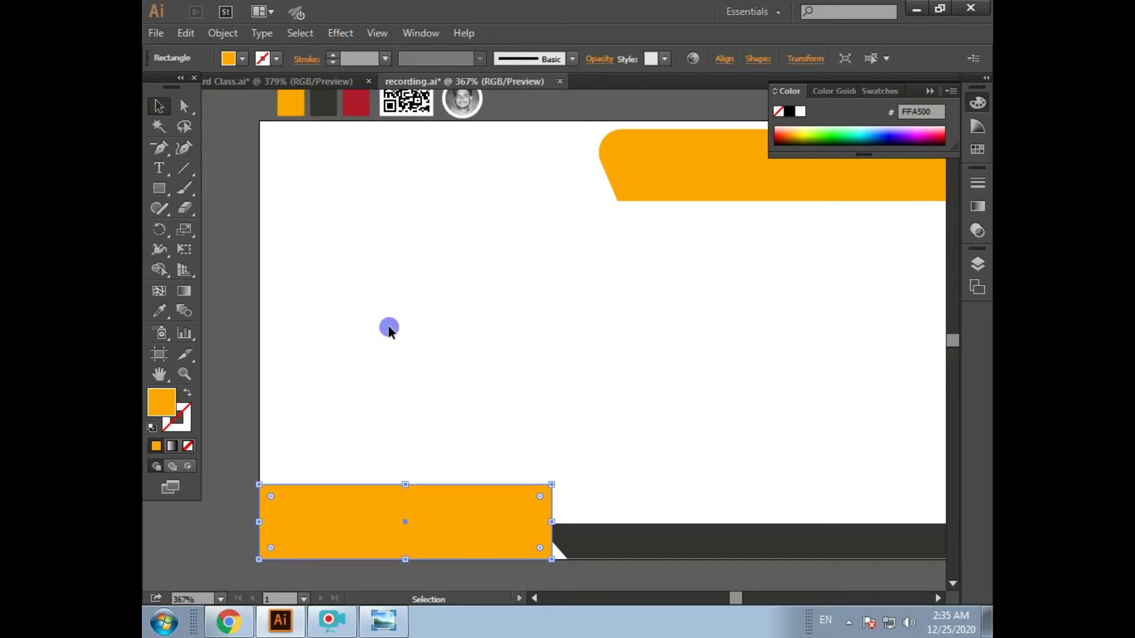
{"action": "left_click_drag", "start_coordinate": [405, 484], "coordinate": [406, 500]}
{"action": "left_click", "coordinate": [601, 441]}
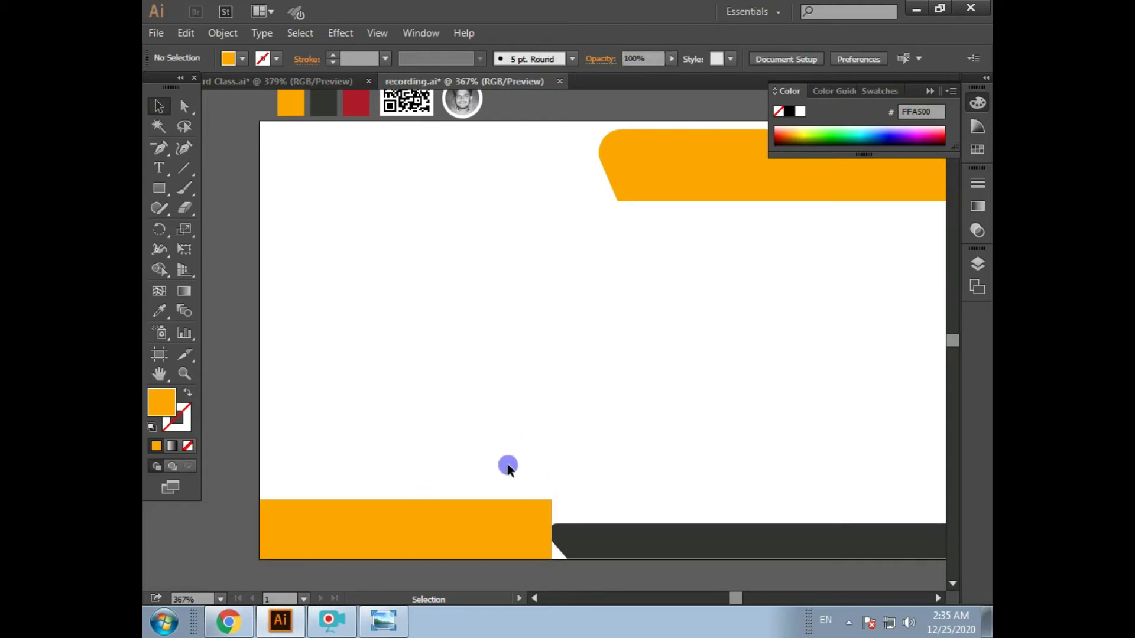
{"action": "left_click", "coordinate": [591, 438]}
{"action": "left_click", "coordinate": [618, 423]}
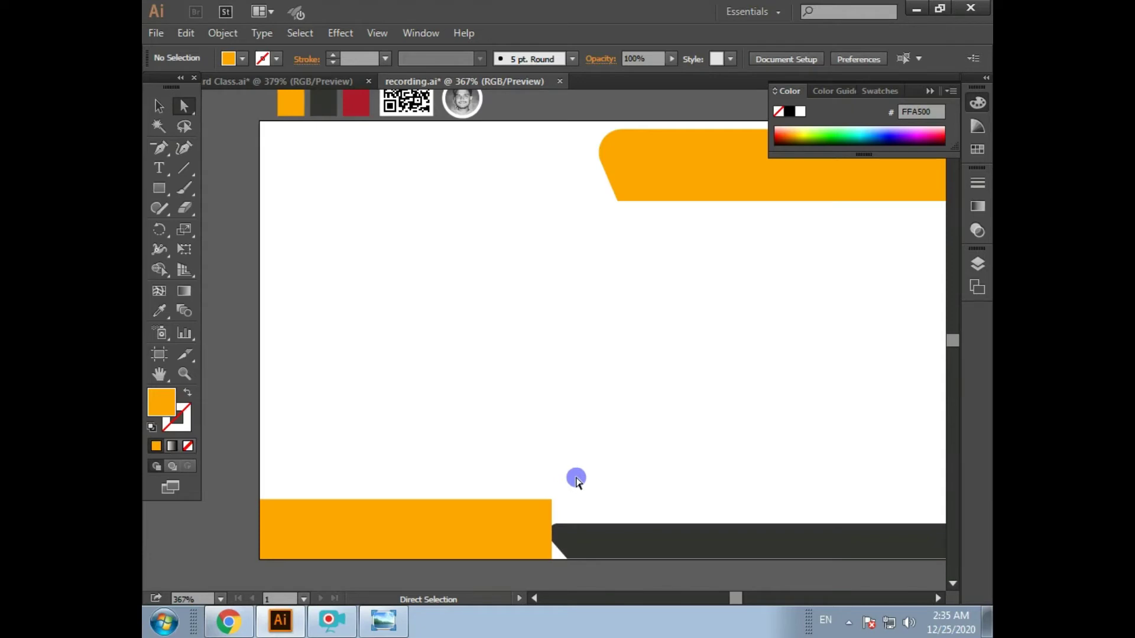
{"action": "mouse_move", "coordinate": [577, 479]}
{"action": "left_mouse_down"}
{"action": "mouse_move", "coordinate": [528, 503]}
{"action": "mouse_move", "coordinate": [531, 525]}
{"action": "left_mouse_up"}
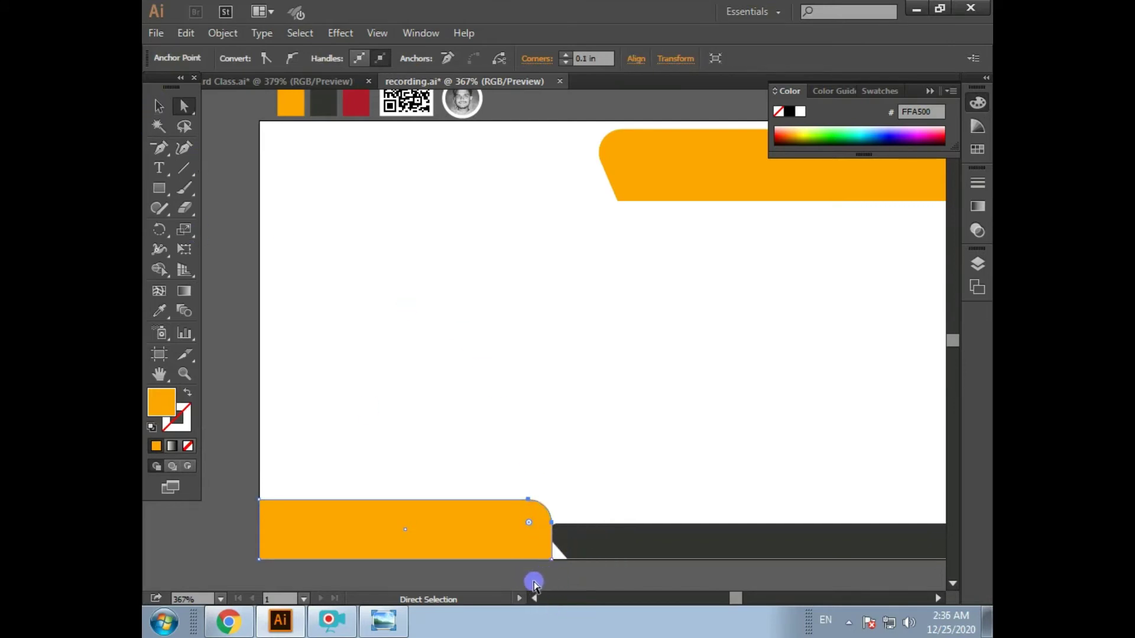
{"action": "left_click", "coordinate": [552, 573]}
{"action": "left_click", "coordinate": [550, 561]}
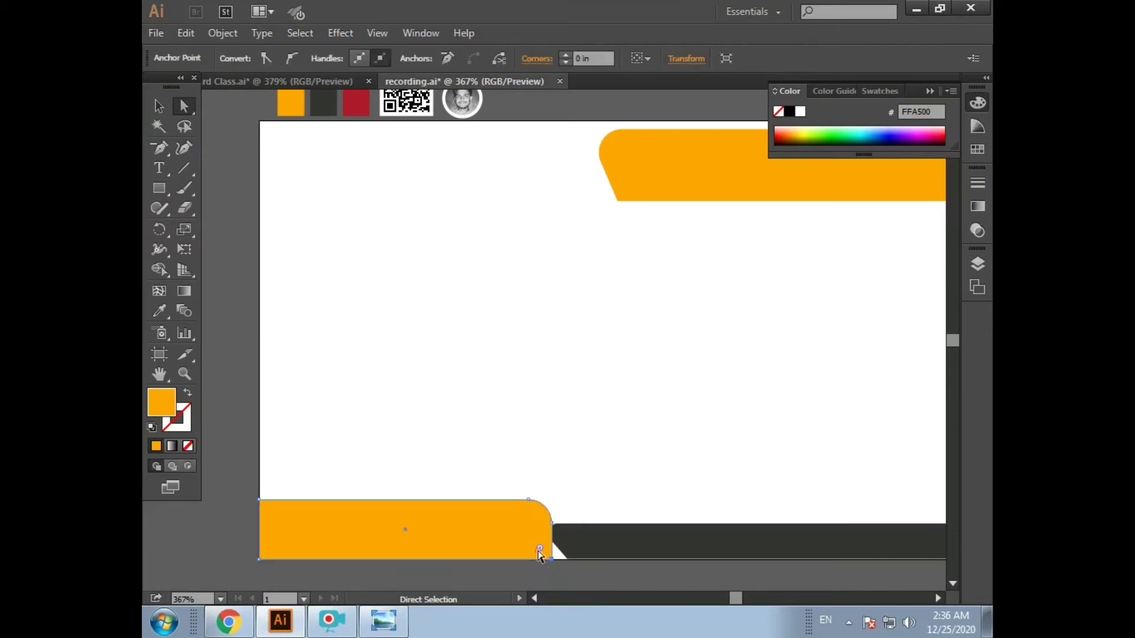
{"action": "left_click_drag", "start_coordinate": [539, 569], "coordinate": [540, 570]}
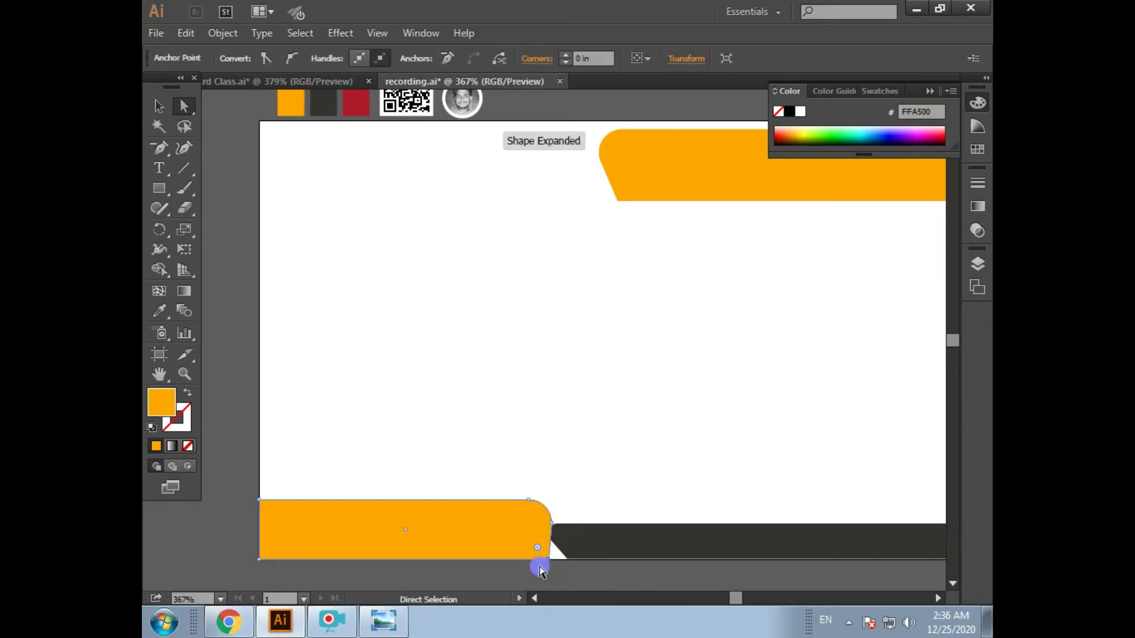
{"action": "key", "text": "shift+Left"}
{"action": "key", "text": "ctrl+z"}
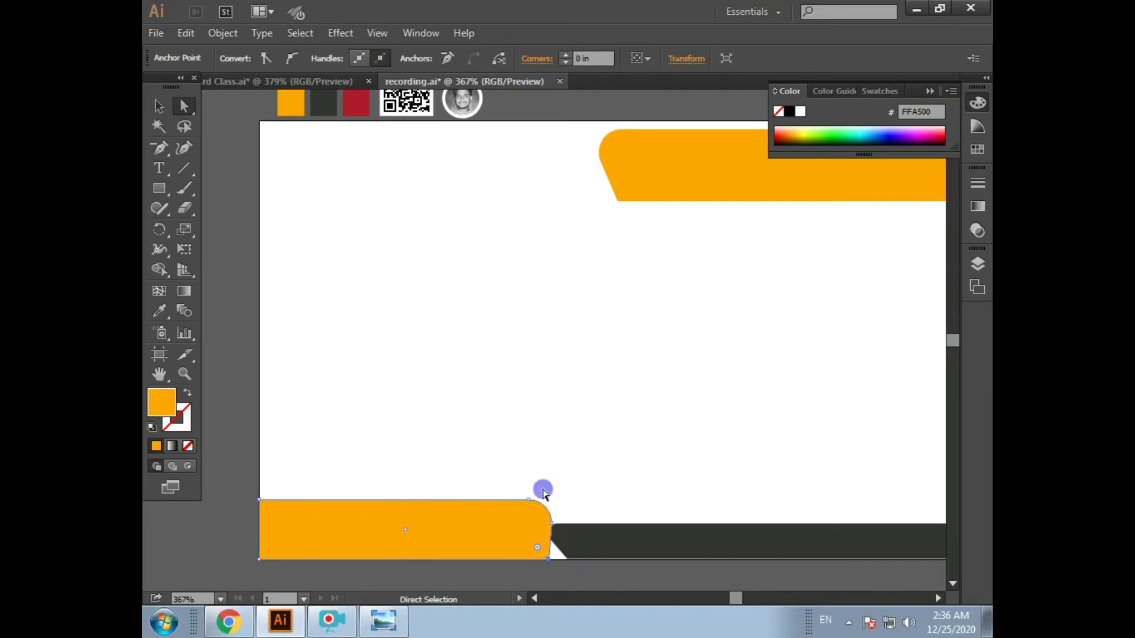
{"action": "key", "text": "ctrl+z"}
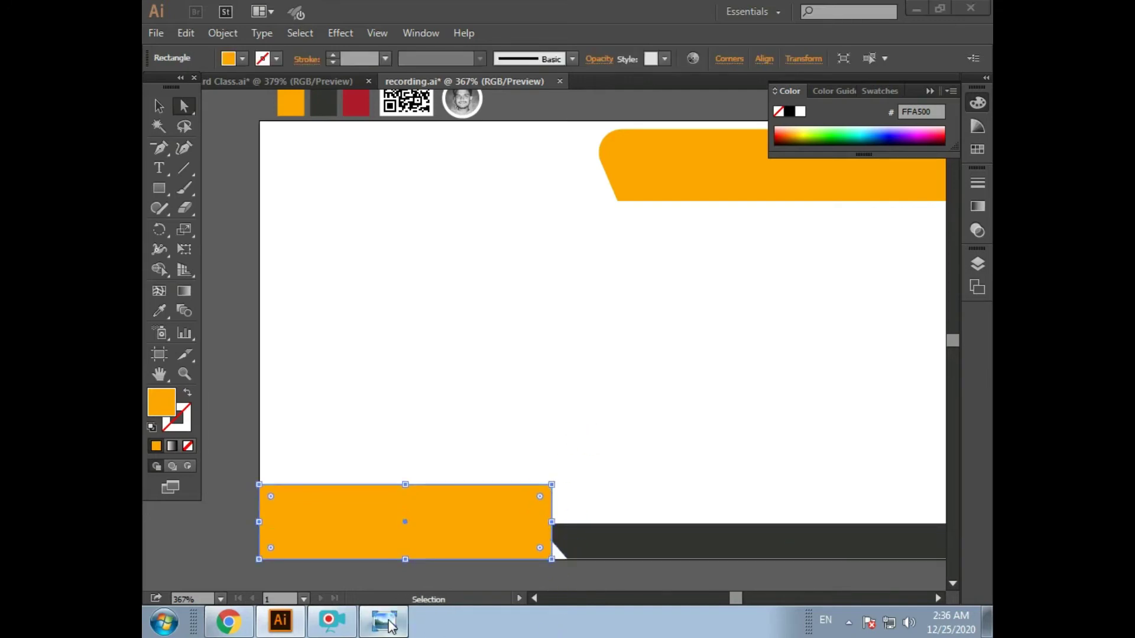
{"action": "left_click", "coordinate": [395, 626]}
{"action": "left_click", "coordinate": [395, 626]}
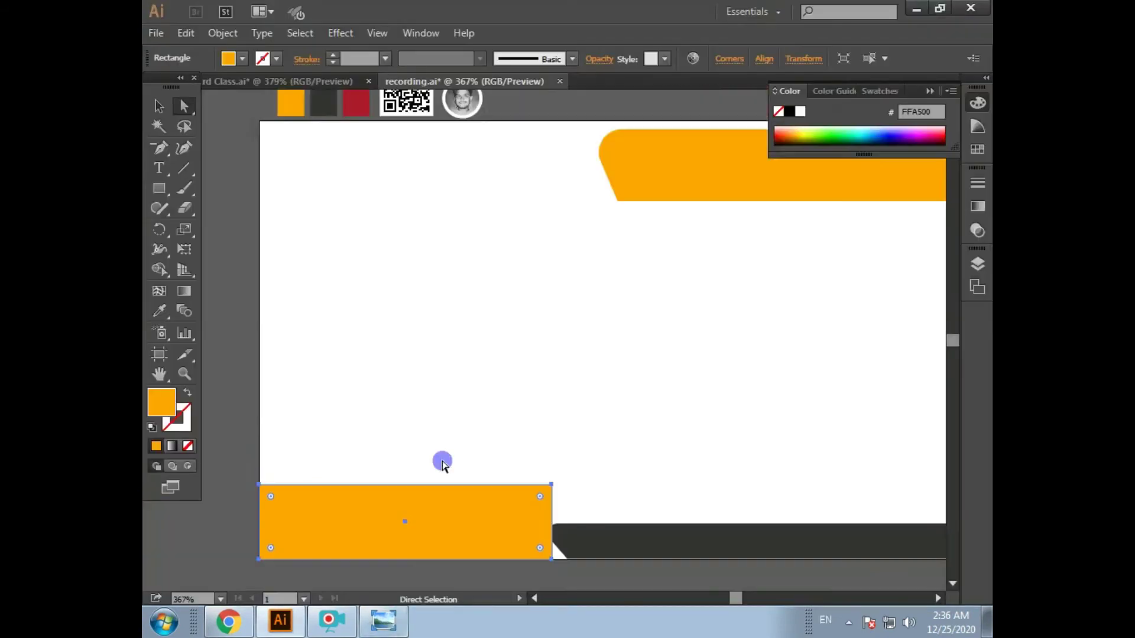
Lock the dark bottom strip in place with Object > Lock > Selection.
{"action": "left_click", "coordinate": [512, 572]}
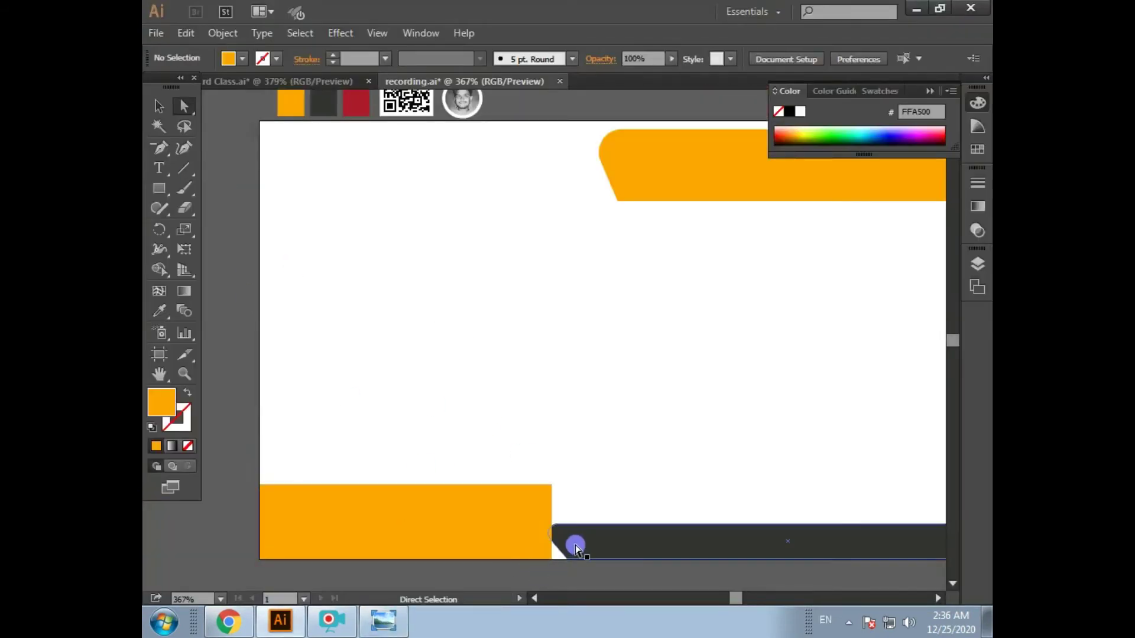
{"action": "left_click", "coordinate": [696, 545]}
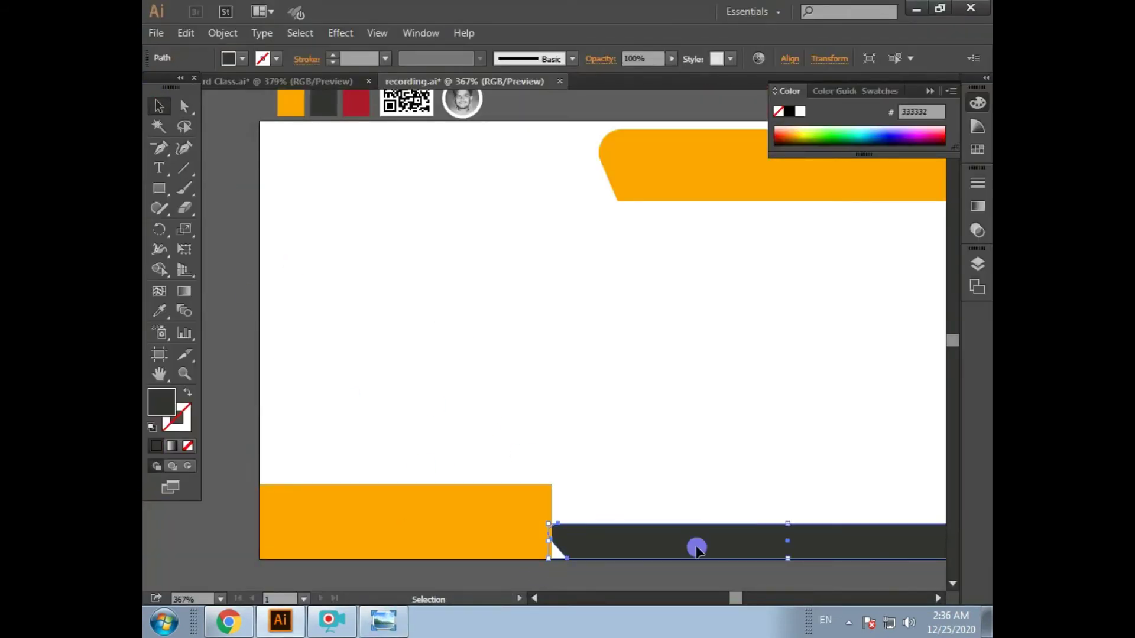
{"action": "left_click", "coordinate": [183, 33]}
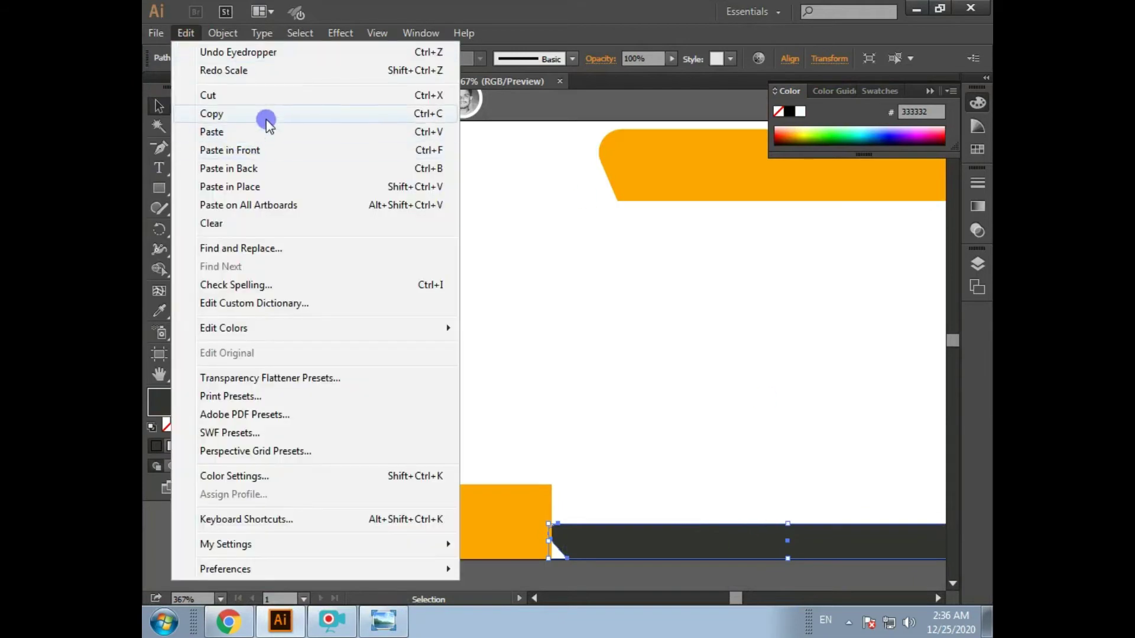
{"action": "left_click", "coordinate": [229, 35]}
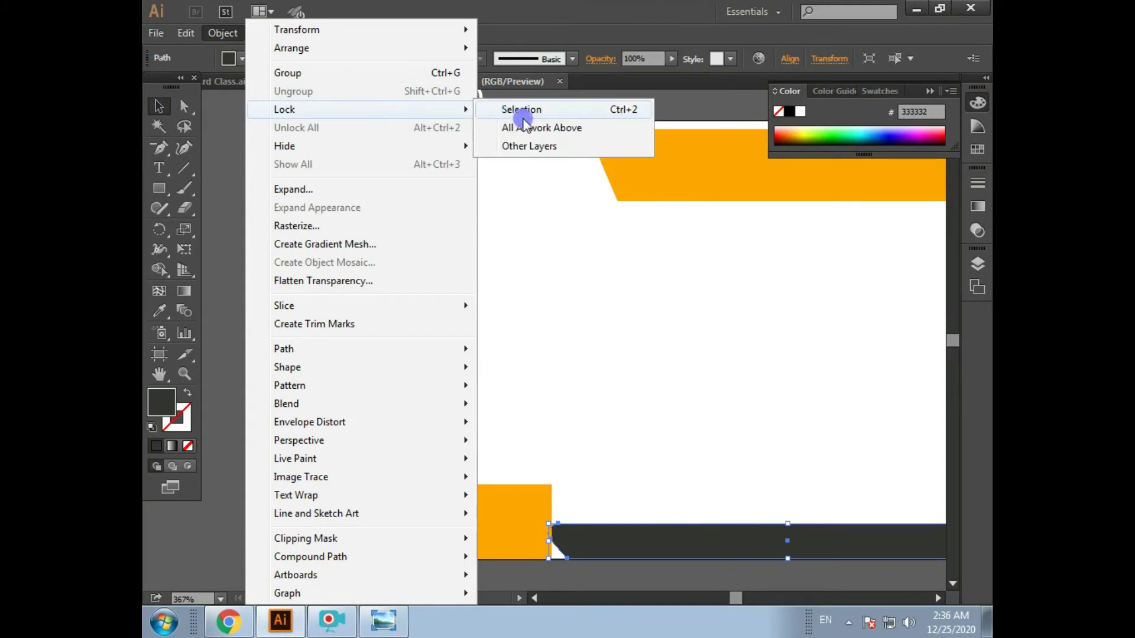
{"action": "left_click", "coordinate": [519, 108]}
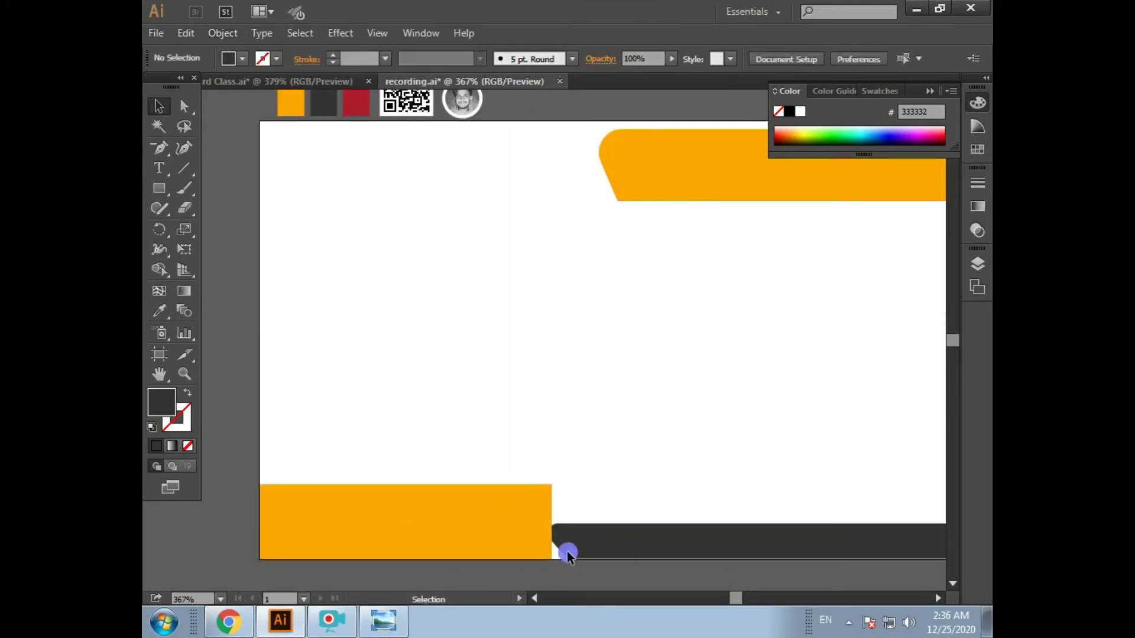
Nudge the orange rectangle's bottom-right anchor right so its edge slants over the dark strip's angled end.
{"action": "left_click_drag", "start_coordinate": [534, 570], "coordinate": [519, 573]}
{"action": "key", "text": "a"}
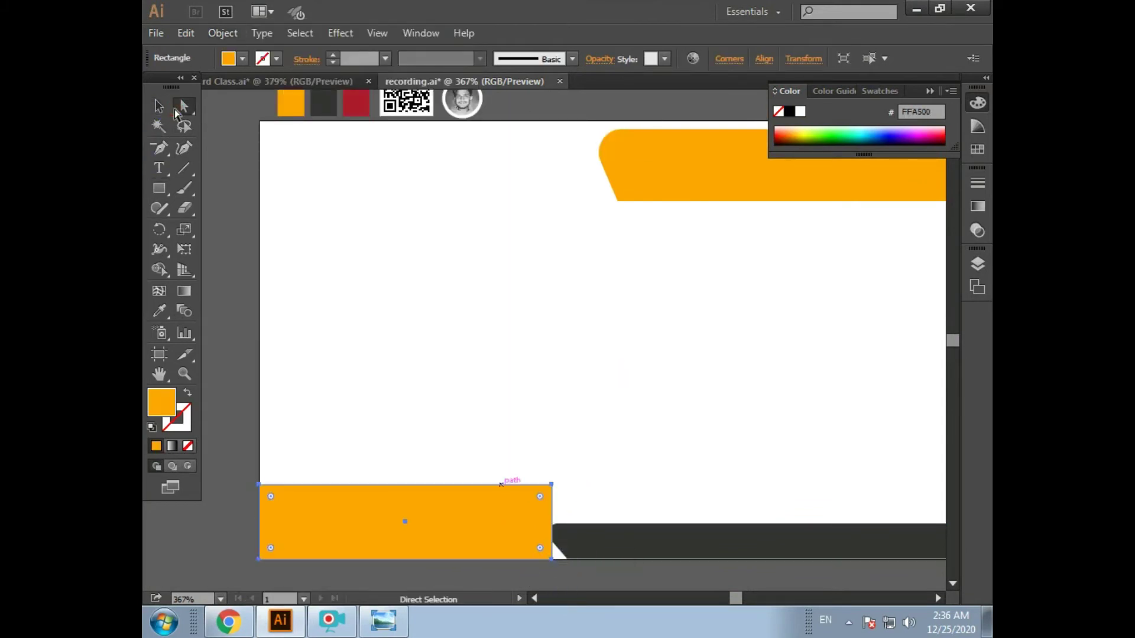
{"action": "left_click_drag", "start_coordinate": [611, 550], "coordinate": [532, 581]}
{"action": "key", "text": "Right"}
{"action": "key", "text": "Right"}
{"action": "key", "text": "Right"}
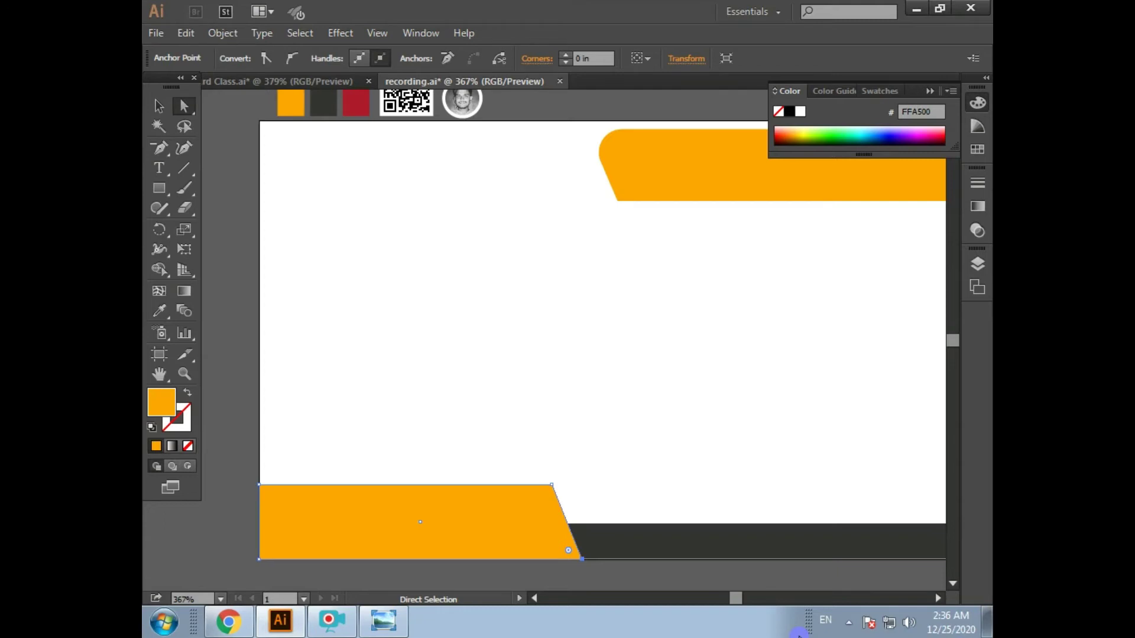
{"action": "left_click", "coordinate": [572, 329]}
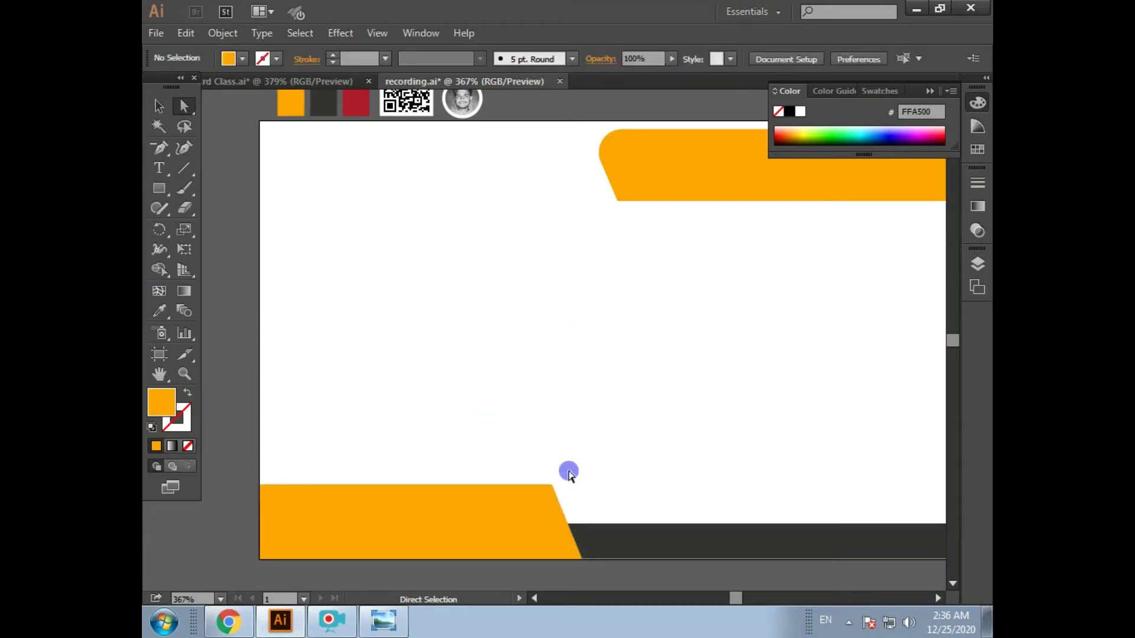
{"action": "left_click_drag", "start_coordinate": [593, 462], "coordinate": [542, 483]}
{"action": "scroll", "coordinate": [739, 444], "scroll_direction": "right", "scroll_amount": 3}
Try lowering the bottom orange shape's top edge, then undo the change.
{"action": "key", "text": "Tab"}
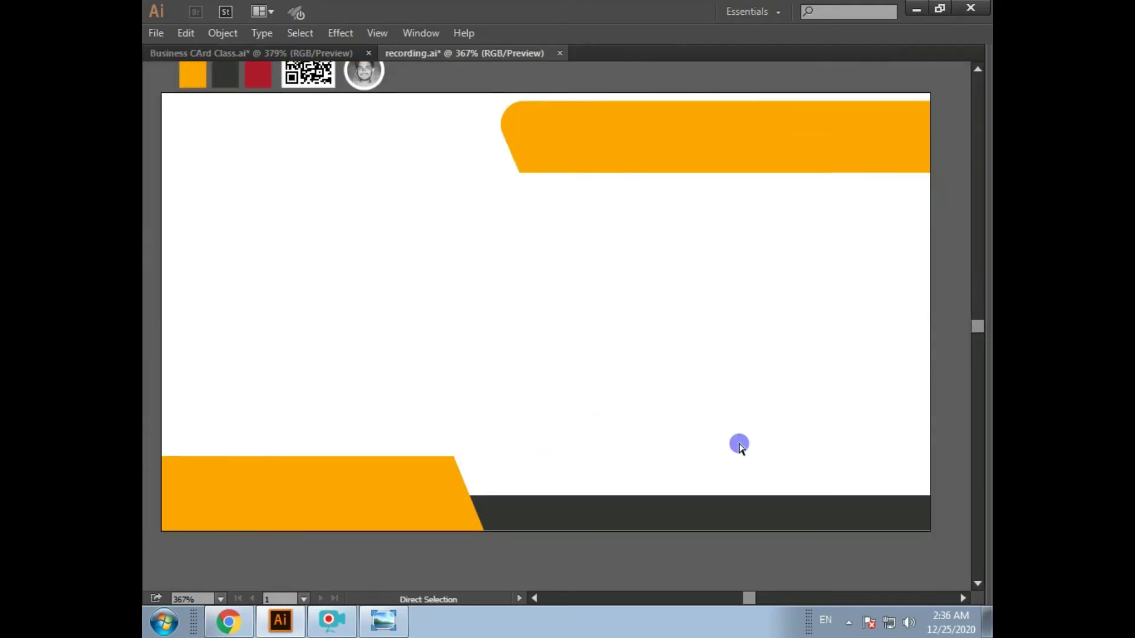
{"action": "key", "text": "v"}
{"action": "left_click", "coordinate": [426, 499]}
{"action": "left_click_drag", "start_coordinate": [314, 457], "coordinate": [317, 482]}
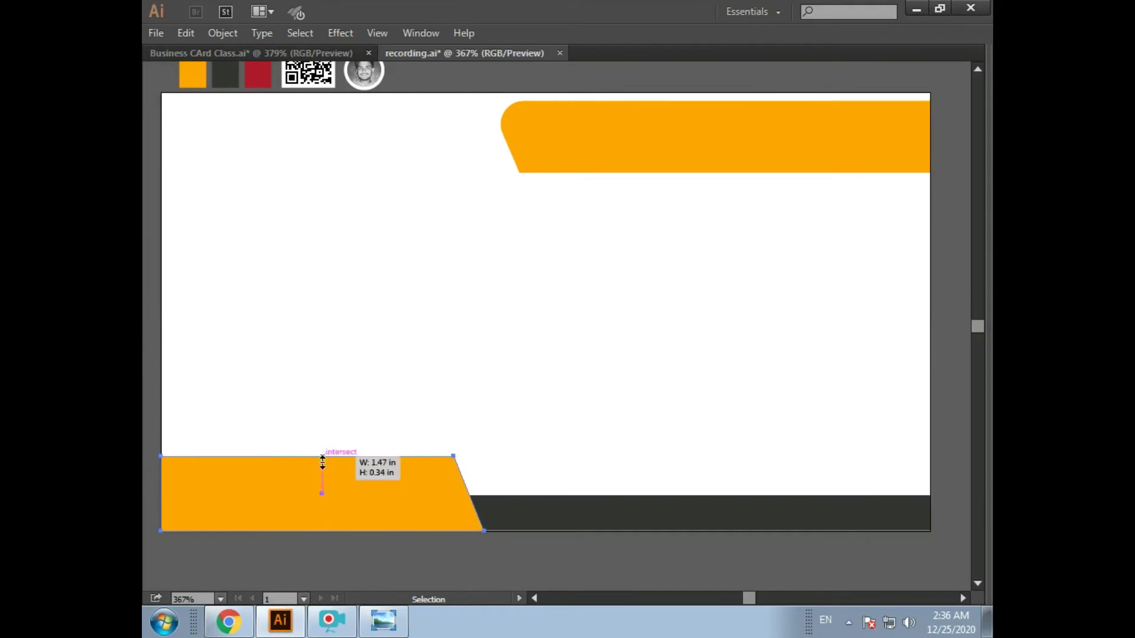
{"action": "key", "text": "a"}
{"action": "key", "text": "v"}
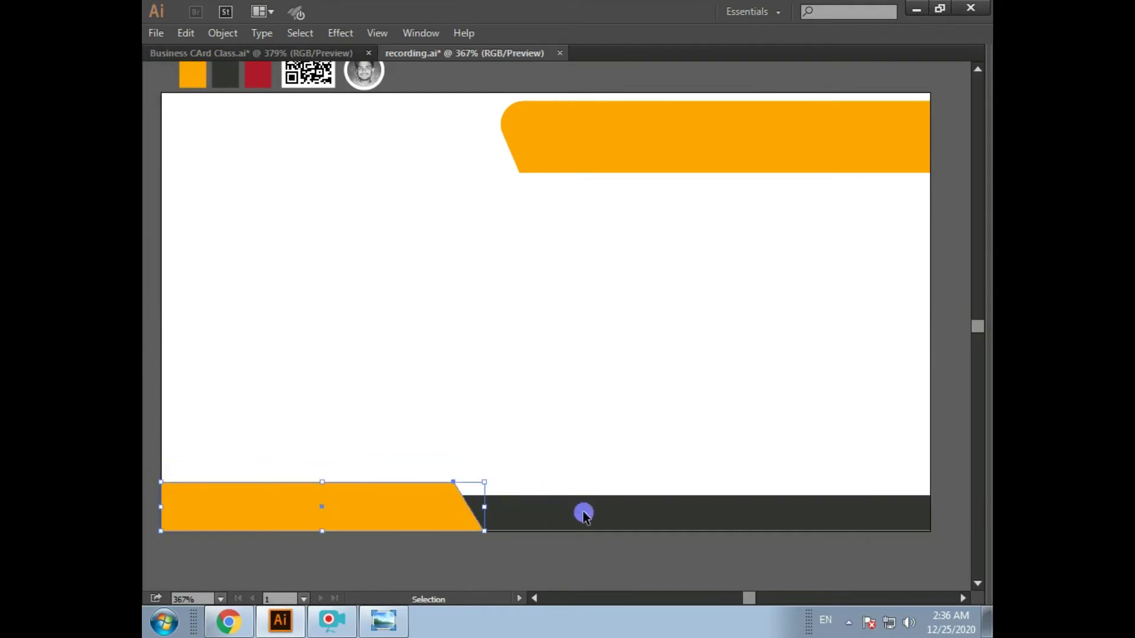
{"action": "key", "text": "a"}
{"action": "key", "text": "v"}
{"action": "key", "text": "a"}
{"action": "key", "text": "ctrl+z"}
{"action": "key", "text": "v"}
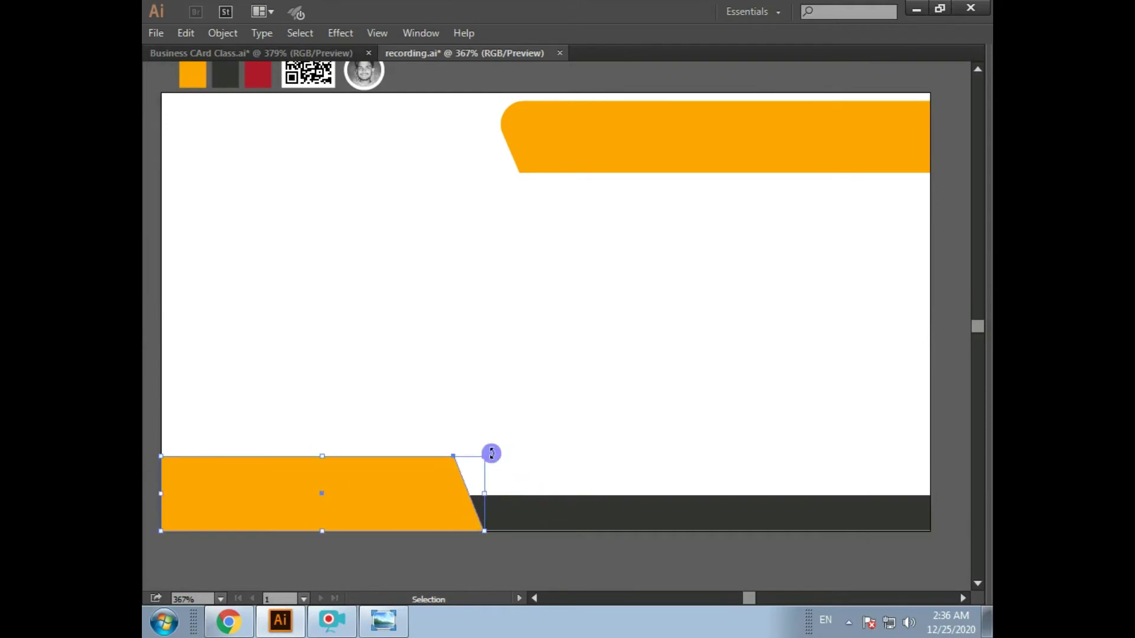
{"action": "left_click", "coordinate": [516, 416]}
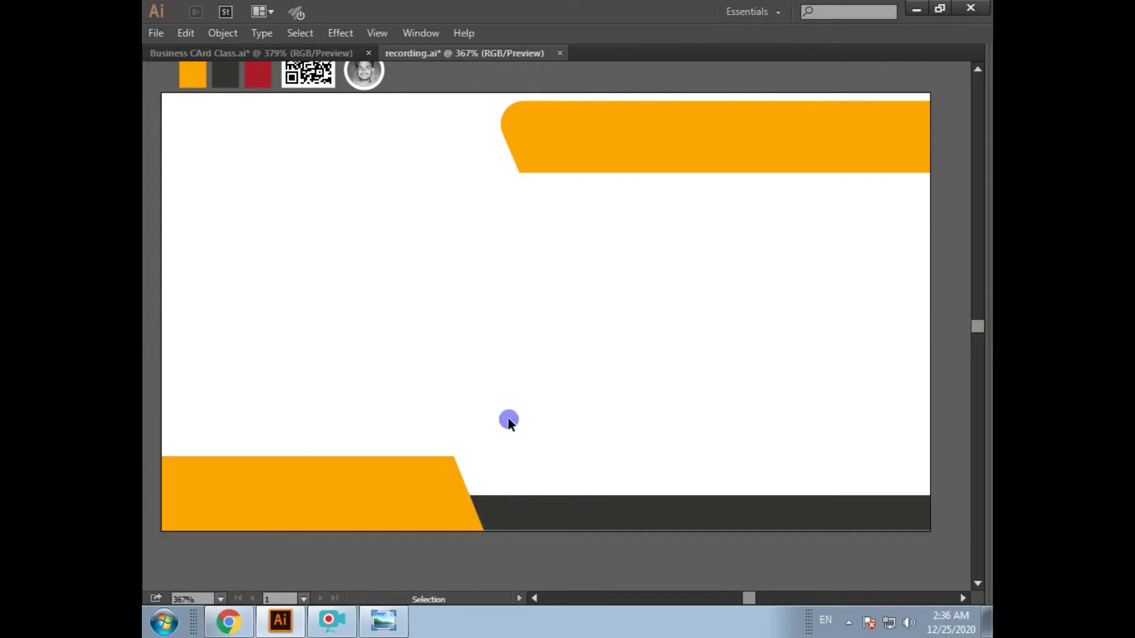
{"action": "left_click", "coordinate": [415, 476]}
{"action": "left_click", "coordinate": [459, 436]}
Round the orange shape's top-right corner to about 0.21 in, then zoom out.
{"action": "key", "text": "a"}
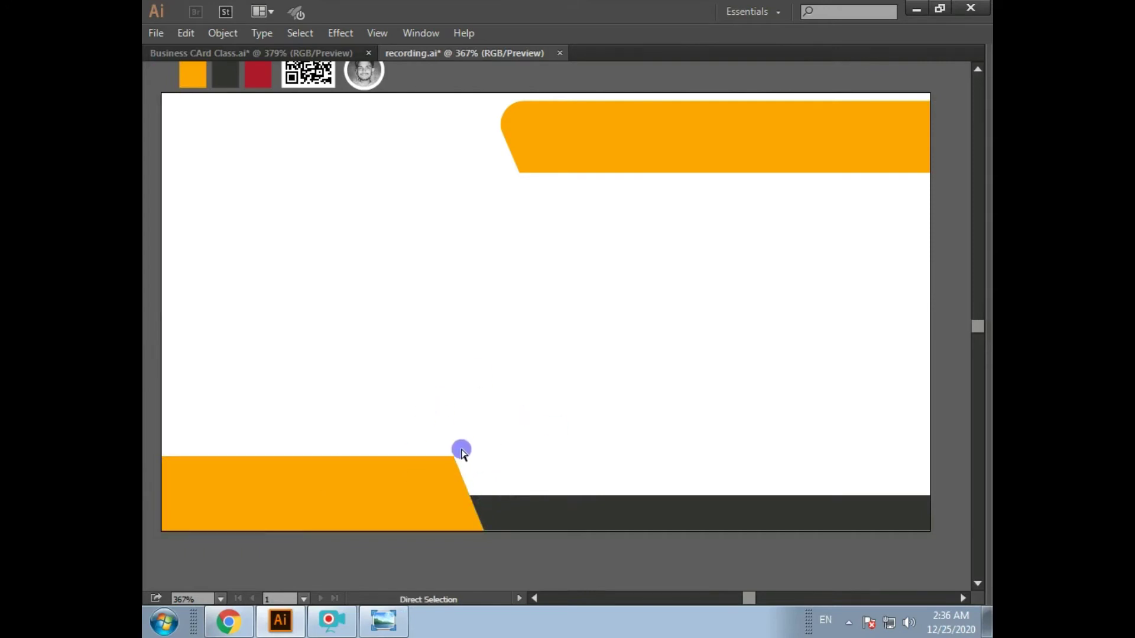
{"action": "left_click", "coordinate": [436, 478]}
{"action": "left_click_drag", "start_coordinate": [448, 476], "coordinate": [391, 486]}
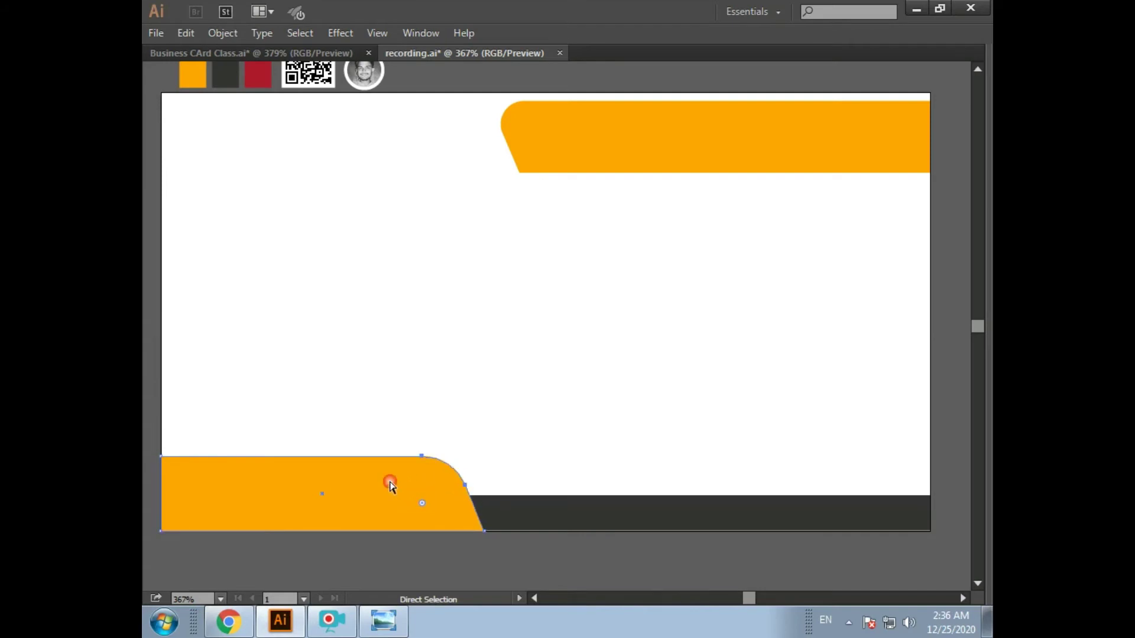
{"action": "left_click", "coordinate": [422, 505]}
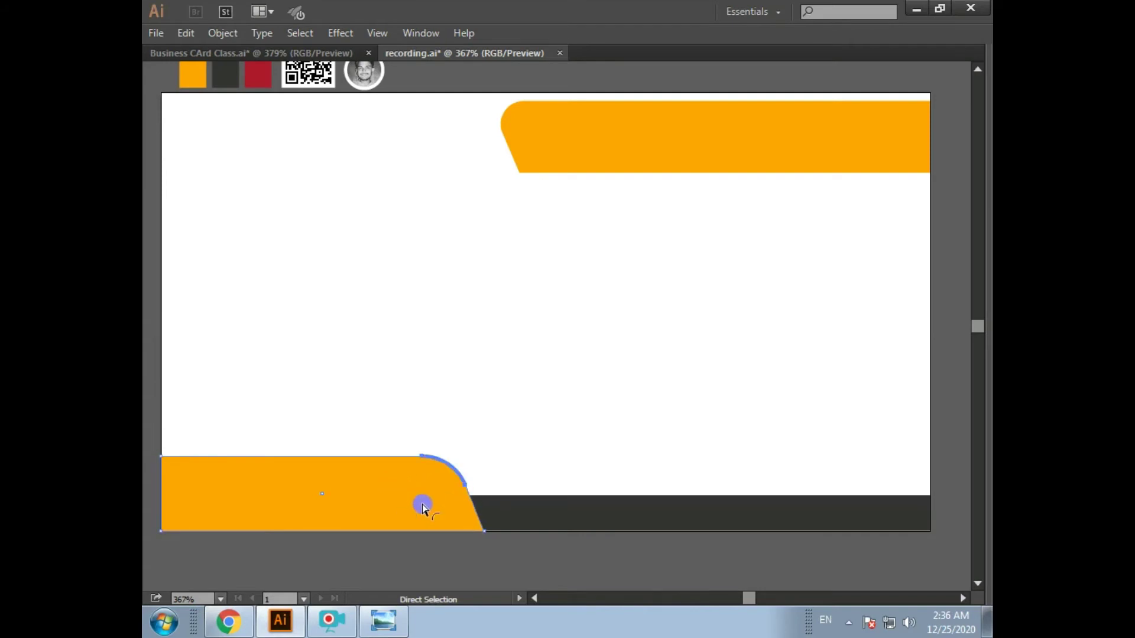
{"action": "left_click", "coordinate": [522, 375]}
{"action": "key", "text": "v"}
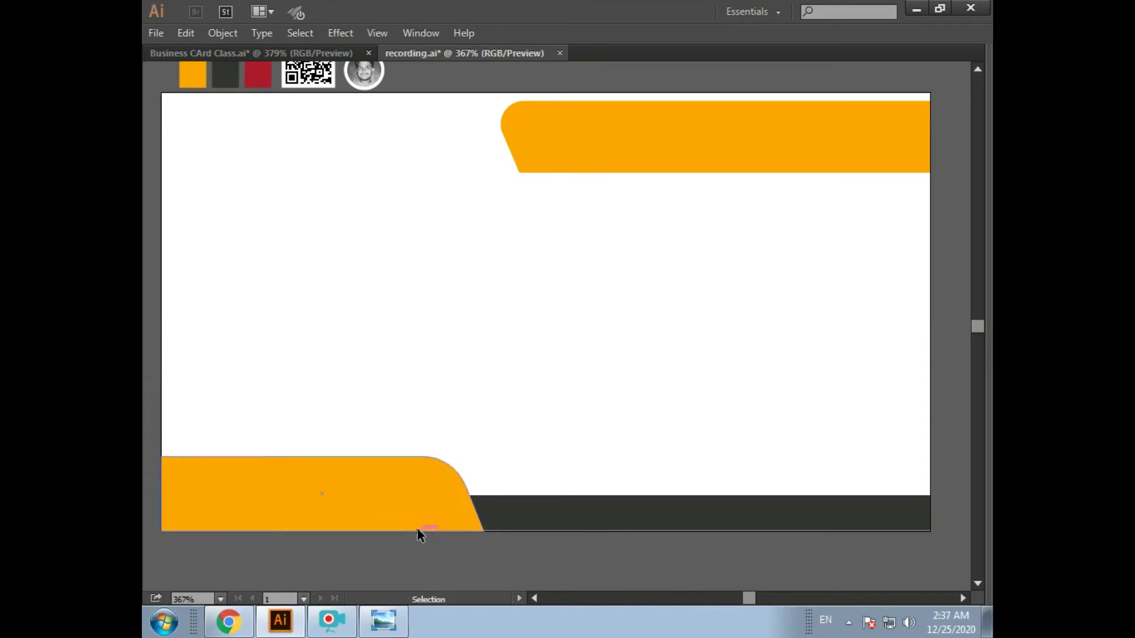
{"action": "key", "text": "a"}
{"action": "key", "text": "ctrl+minus"}
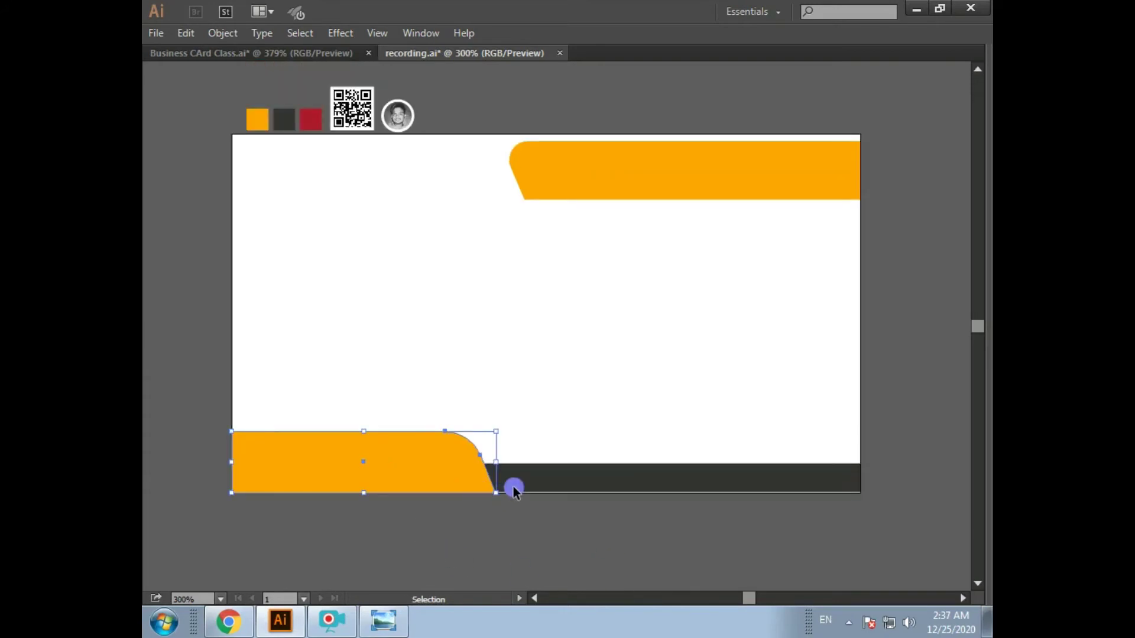
Nudge the orange shape slightly left and zoom in where it meets the dark bar.
{"action": "key", "text": "Left"}
{"action": "key", "text": "Left"}
{"action": "key", "text": "Left"}
{"action": "key", "text": "Left"}
{"action": "key", "text": "Left"}
{"action": "key", "text": "Left"}
{"action": "key", "text": "Left"}
{"action": "key", "text": "Left"}
{"action": "key", "text": "Left"}
{"action": "key", "text": "Left"}
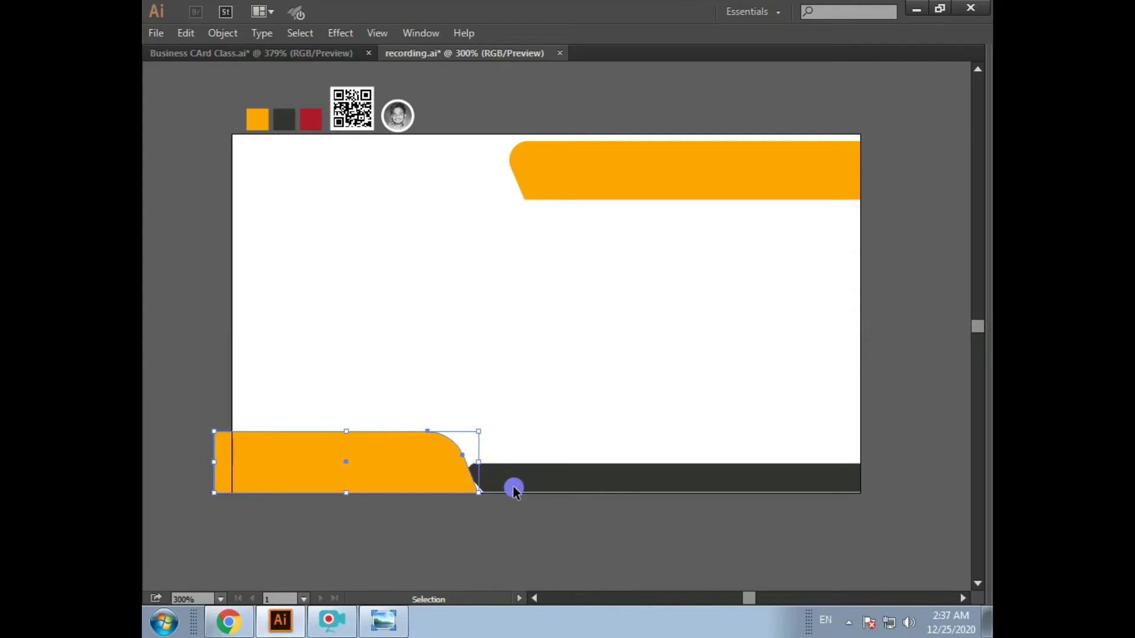
{"action": "key", "text": "Left"}
{"action": "key", "text": "Left"}
{"action": "key", "text": "Left"}
{"action": "key", "text": "Left"}
{"action": "key", "text": "Right"}
{"action": "key", "text": "Right"}
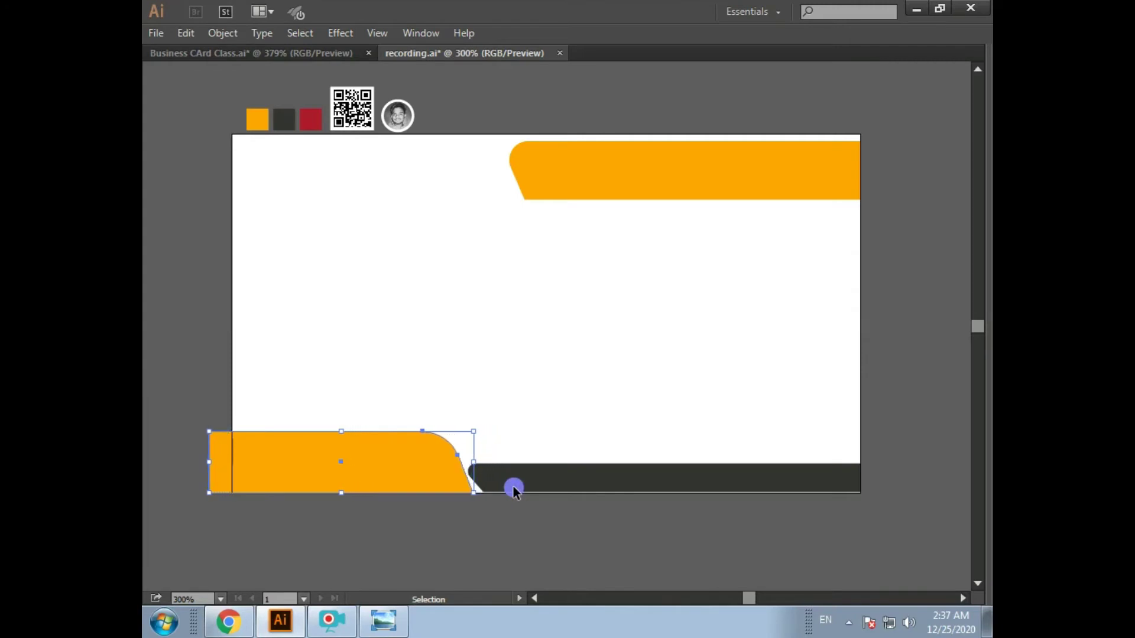
{"action": "key", "text": "z"}
{"action": "left_click_drag", "start_coordinate": [439, 444], "coordinate": [529, 517]}
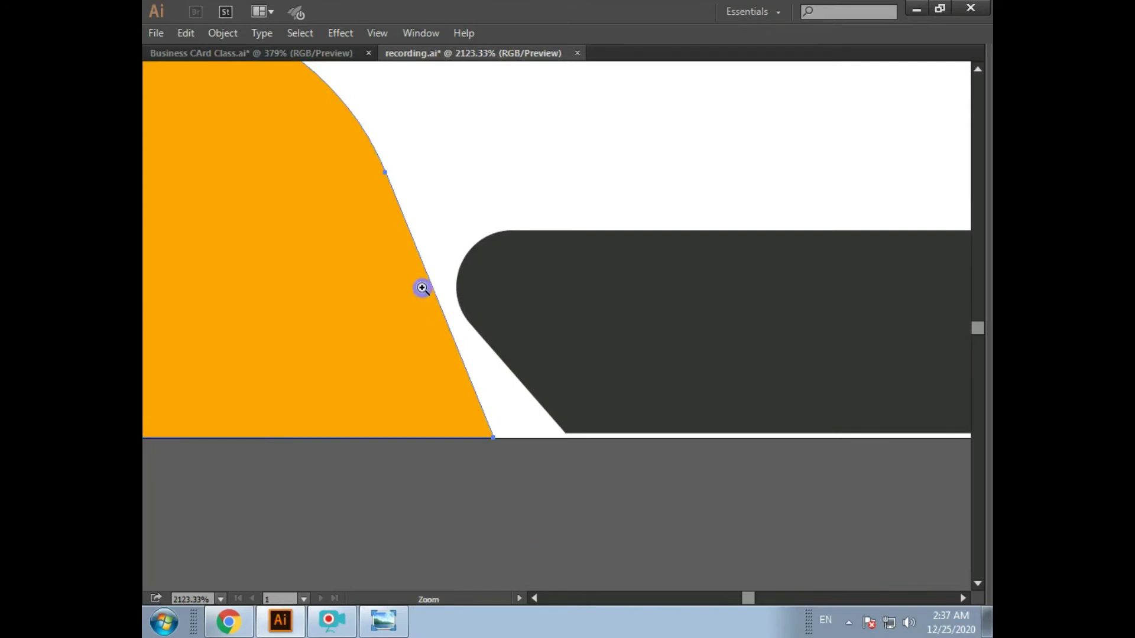
{"action": "key", "text": "v"}
{"action": "left_click", "coordinate": [552, 510]}
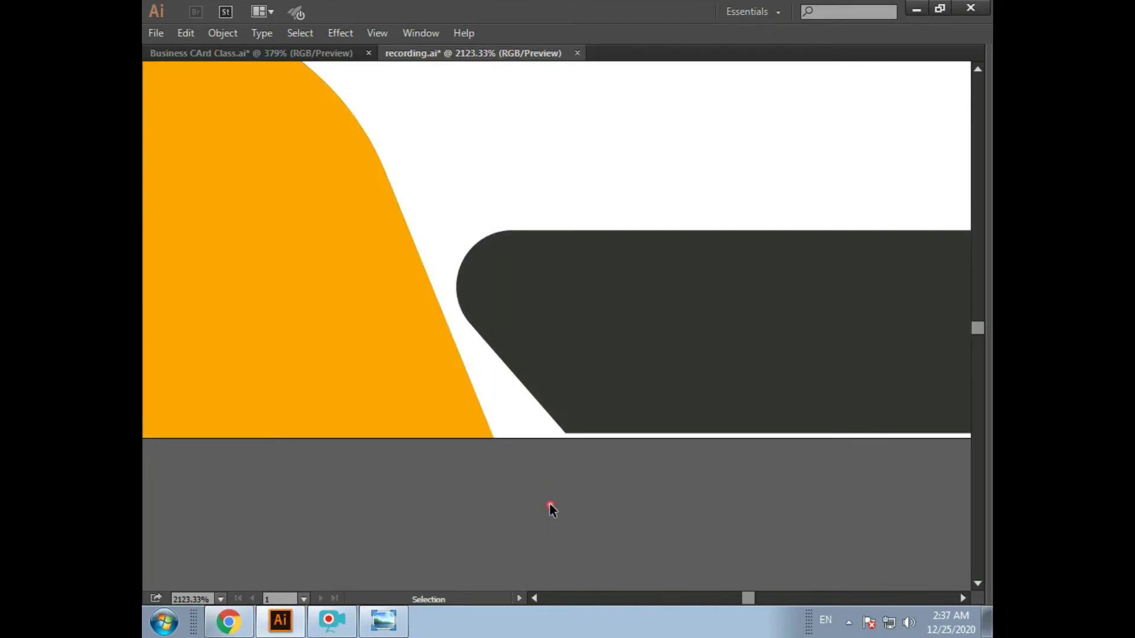
Show the panels and select the dark bar's bottom-left corner point with Direct Selection.
{"action": "key", "text": "Tab"}
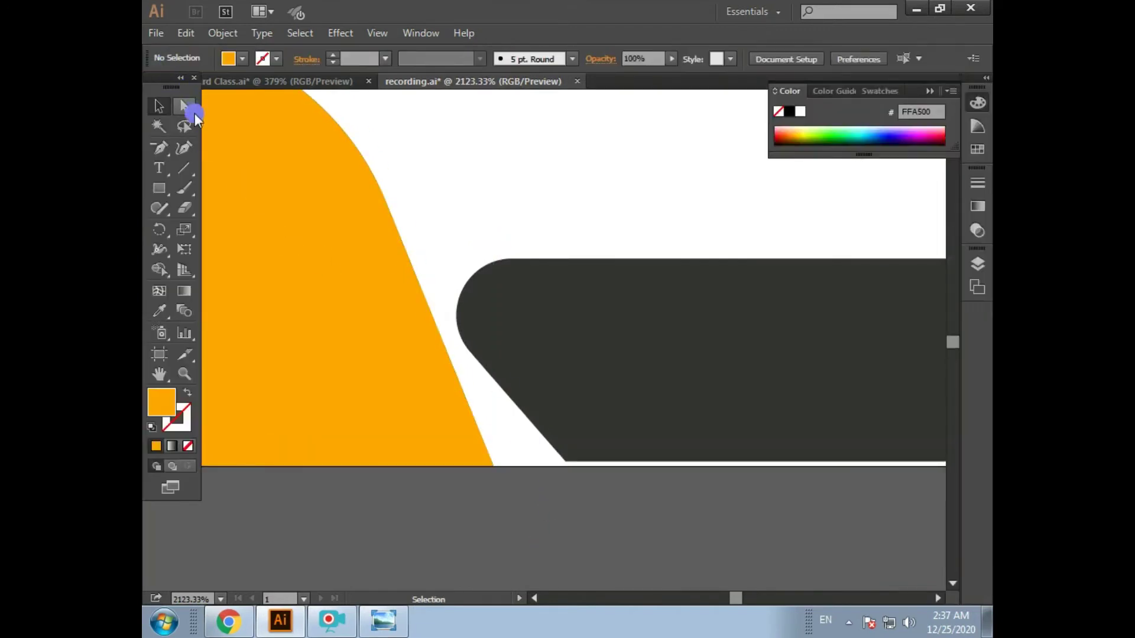
{"action": "left_click", "coordinate": [187, 107]}
{"action": "left_click", "coordinate": [555, 484]}
{"action": "left_click_drag", "start_coordinate": [614, 524], "coordinate": [544, 425]}
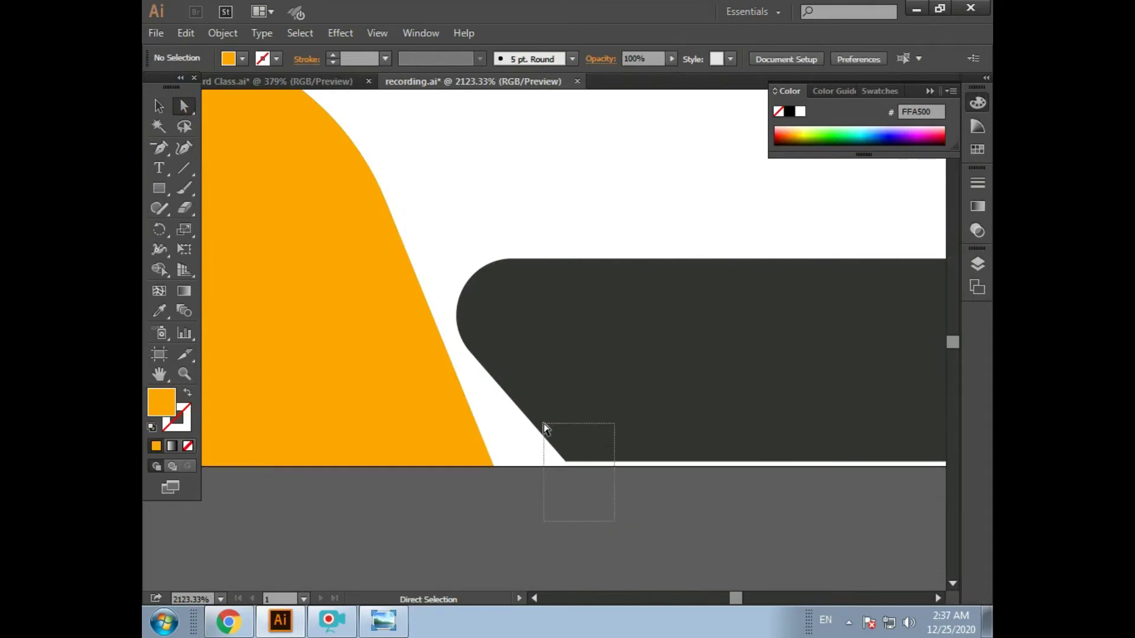
{"action": "left_click", "coordinate": [612, 500]}
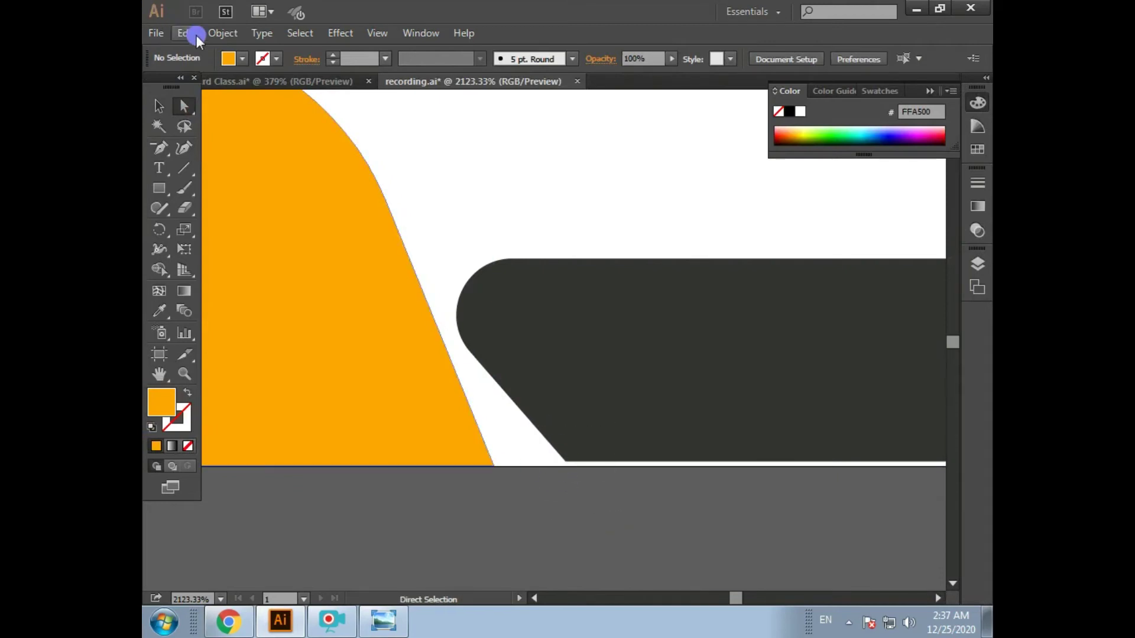
Nudge the dark bar's bottom-left corner point left, then back right.
{"action": "left_click", "coordinate": [223, 32]}
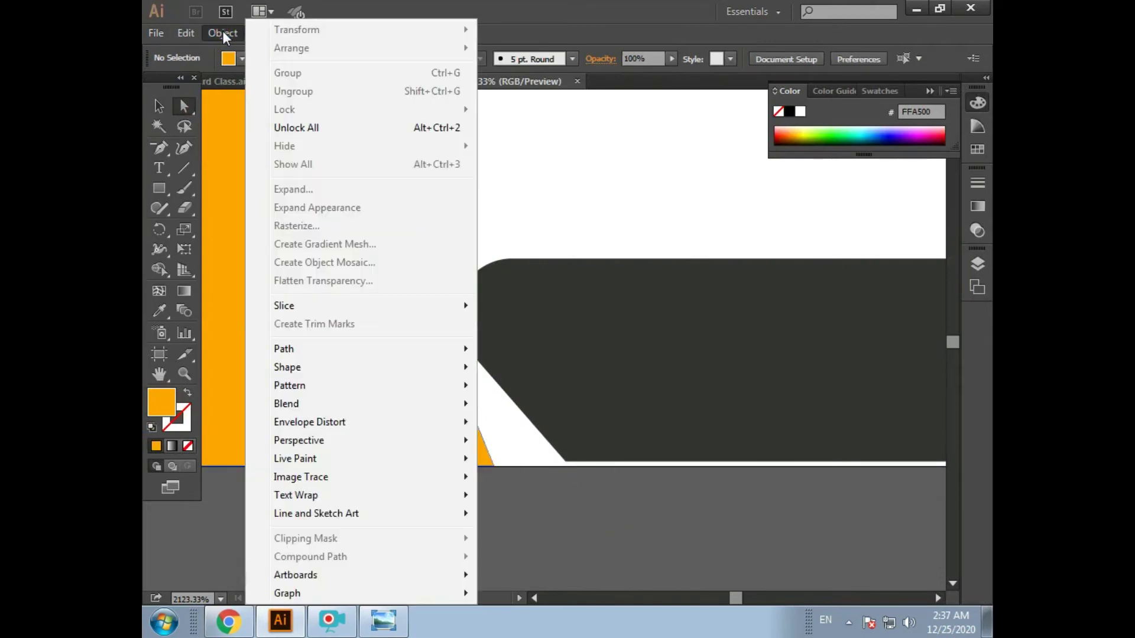
{"action": "left_click", "coordinate": [334, 133]}
{"action": "left_click", "coordinate": [611, 506]}
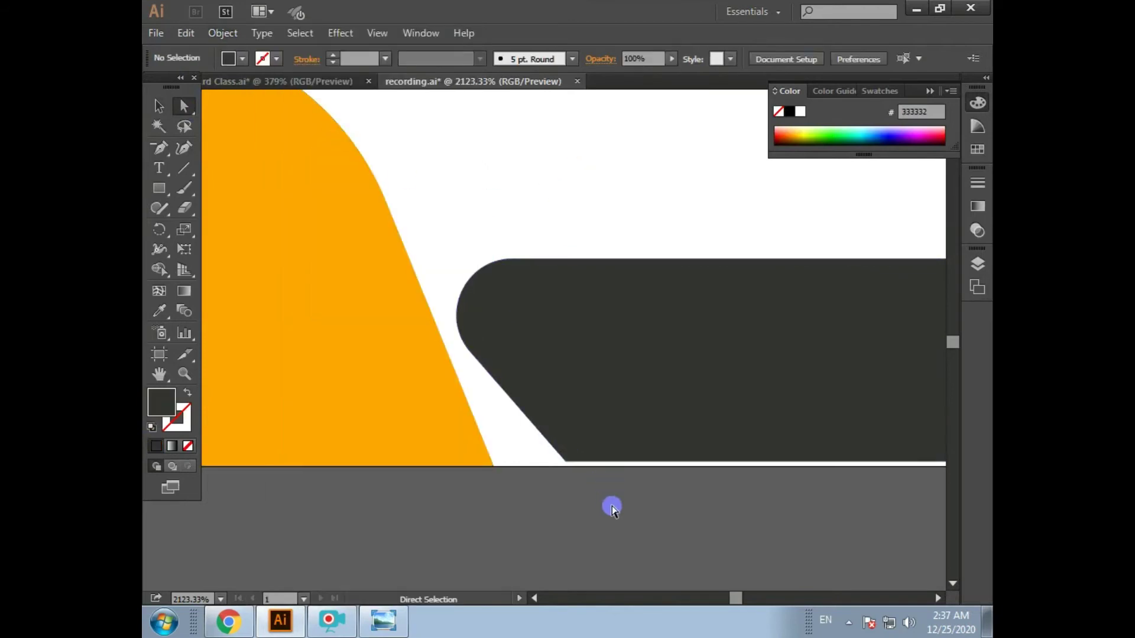
{"action": "left_click_drag", "start_coordinate": [529, 440], "coordinate": [677, 530]}
{"action": "left_click_drag", "start_coordinate": [570, 461], "coordinate": [569, 465]}
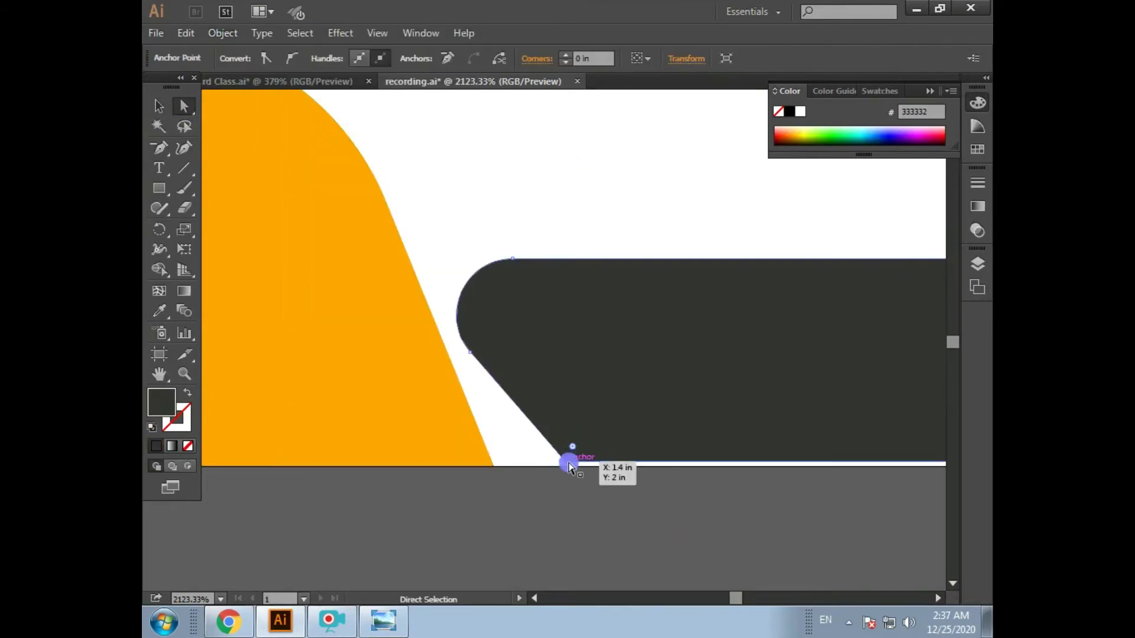
{"action": "key", "text": "Left"}
{"action": "key", "text": "Left"}
{"action": "key", "text": "Left"}
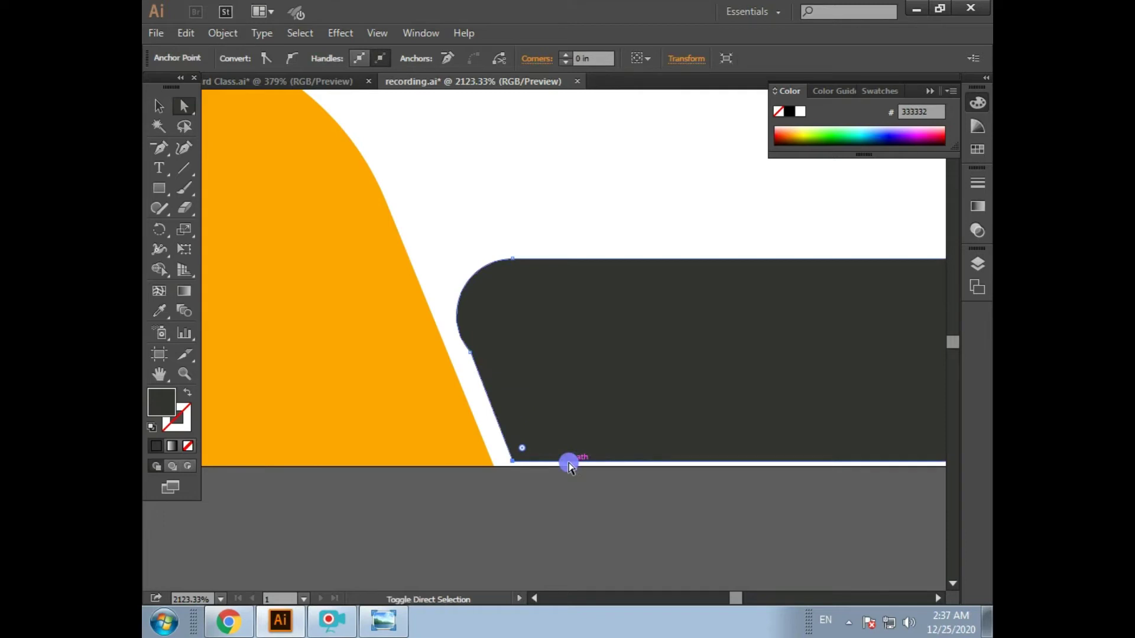
{"action": "key", "text": "shift+Right"}
{"action": "key", "text": "ctrl+z"}
{"action": "key", "text": "Right"}
{"action": "key", "text": "Right"}
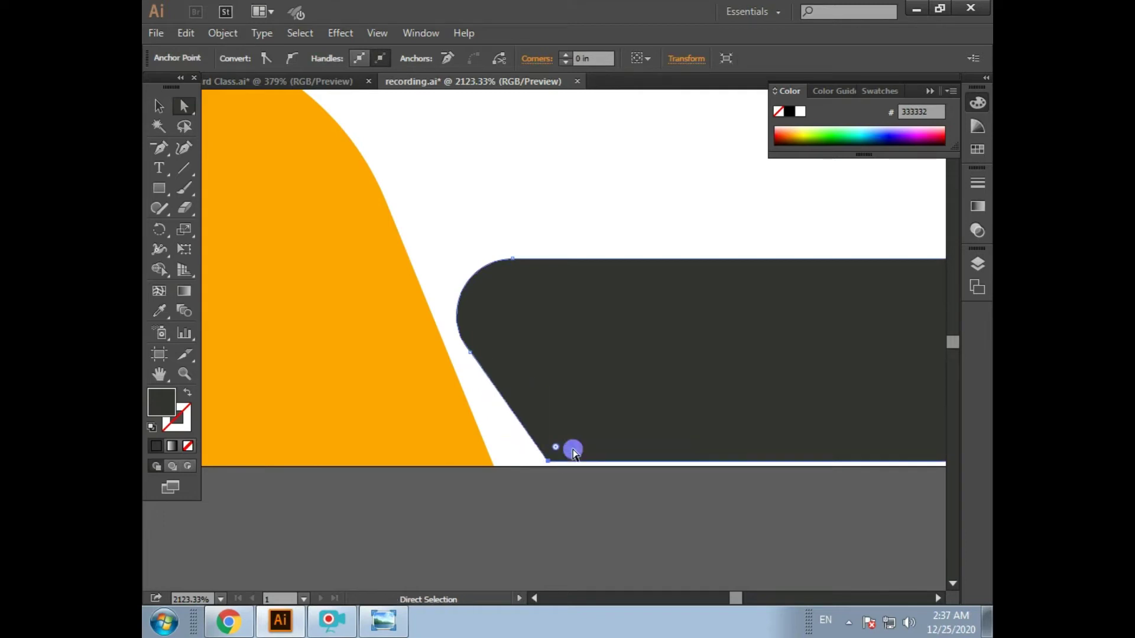
Shift the whole dark bottom bar slightly left.
{"action": "left_click", "coordinate": [573, 452]}
{"action": "key", "text": "v"}
{"action": "left_click_drag", "start_coordinate": [674, 388], "coordinate": [665, 373]}
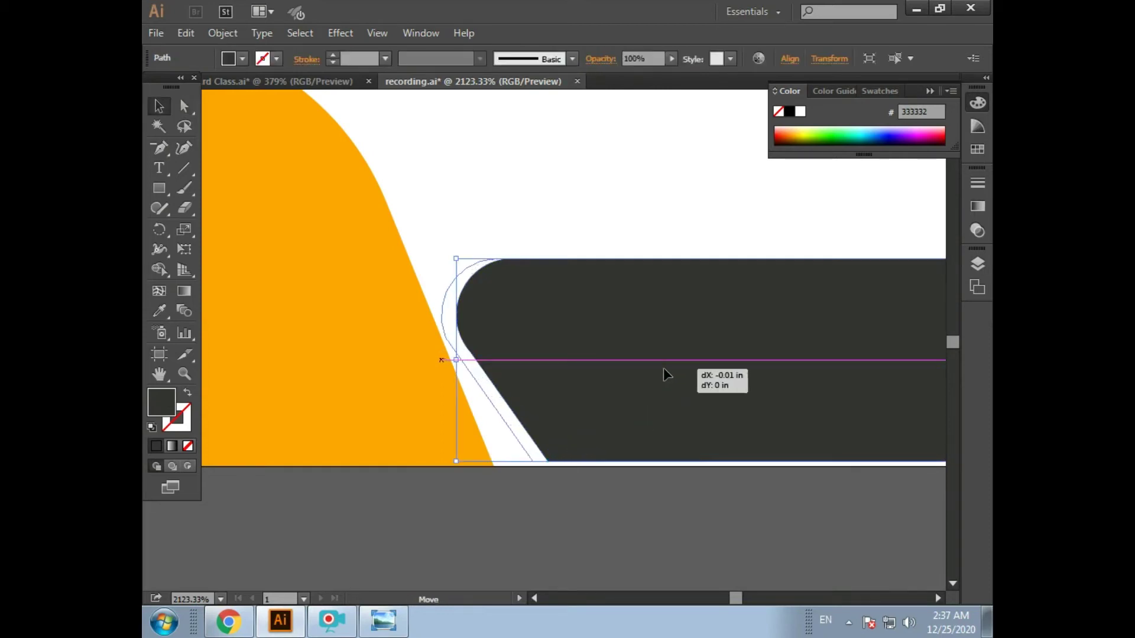
{"action": "left_click", "coordinate": [553, 511]}
Round the dark bar's bottom corner slightly more and fit the card in the window.
{"action": "key", "text": "z"}
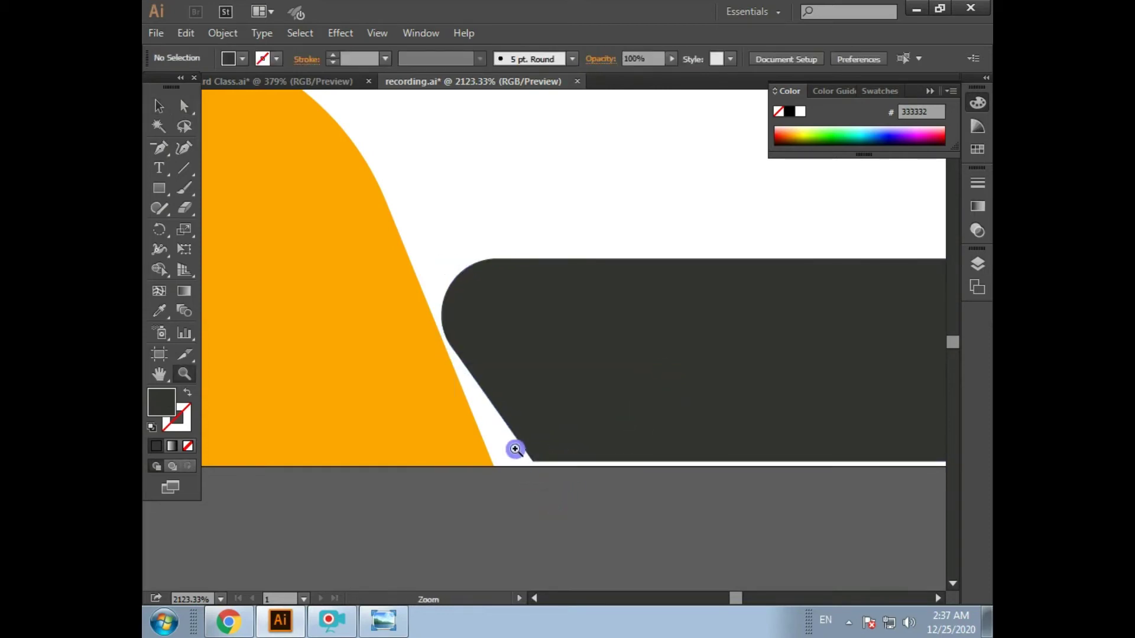
{"action": "key", "text": "a"}
{"action": "left_click", "coordinate": [539, 449]}
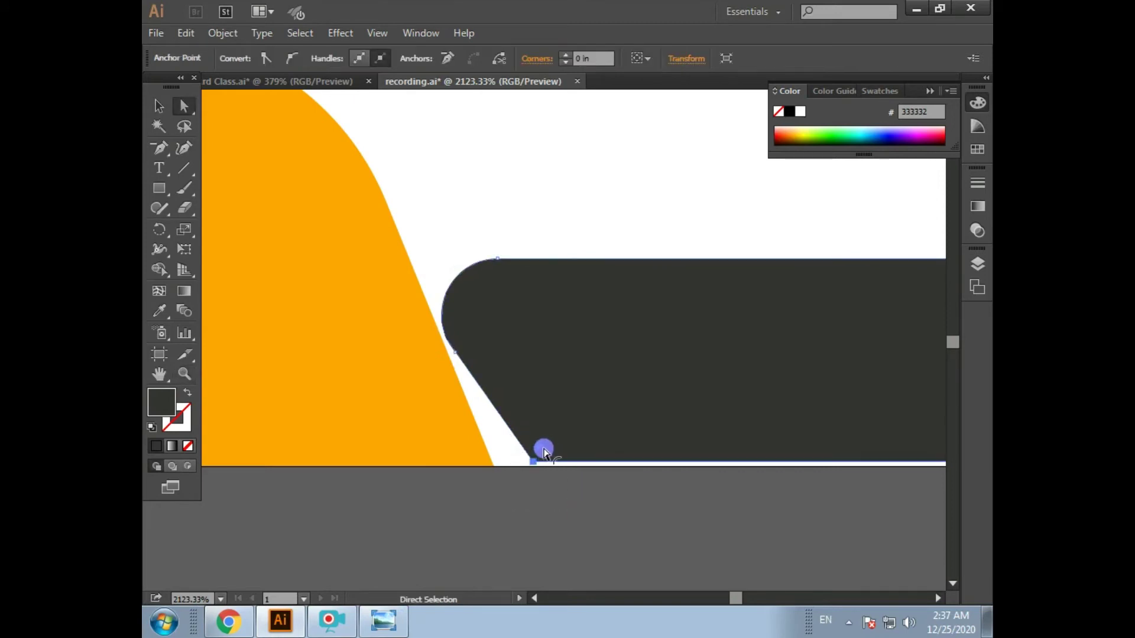
{"action": "mouse_move", "coordinate": [543, 451]}
{"action": "left_mouse_down"}
{"action": "mouse_move", "coordinate": [549, 473]}
{"action": "mouse_move", "coordinate": [512, 465]}
{"action": "left_mouse_up"}
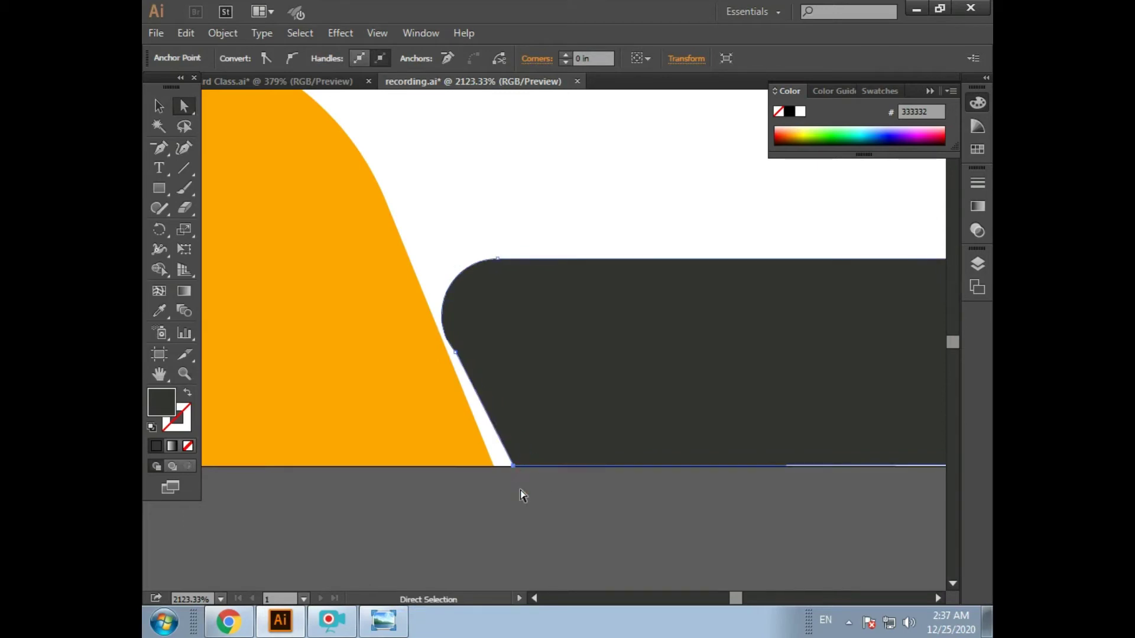
{"action": "left_click", "coordinate": [622, 537]}
{"action": "left_click", "coordinate": [669, 575]}
{"action": "key", "text": "ctrl+0"}
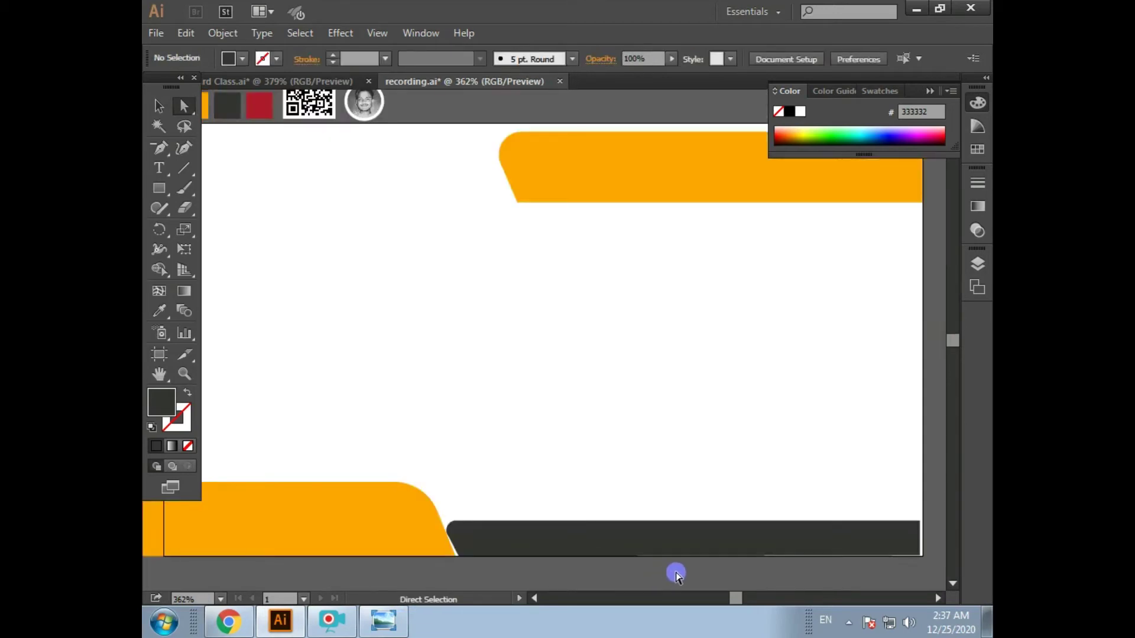
Select the dark bottom bar, hide the panels, and fit the whole card in view.
{"action": "left_click_drag", "start_coordinate": [677, 576], "coordinate": [540, 478]}
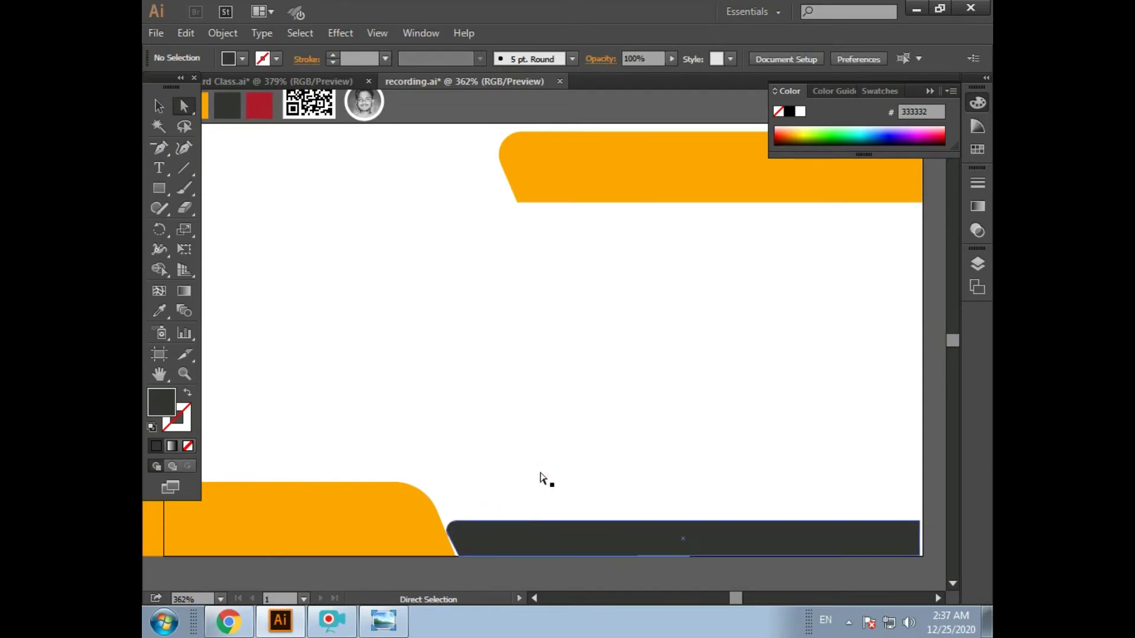
{"action": "left_click", "coordinate": [819, 540]}
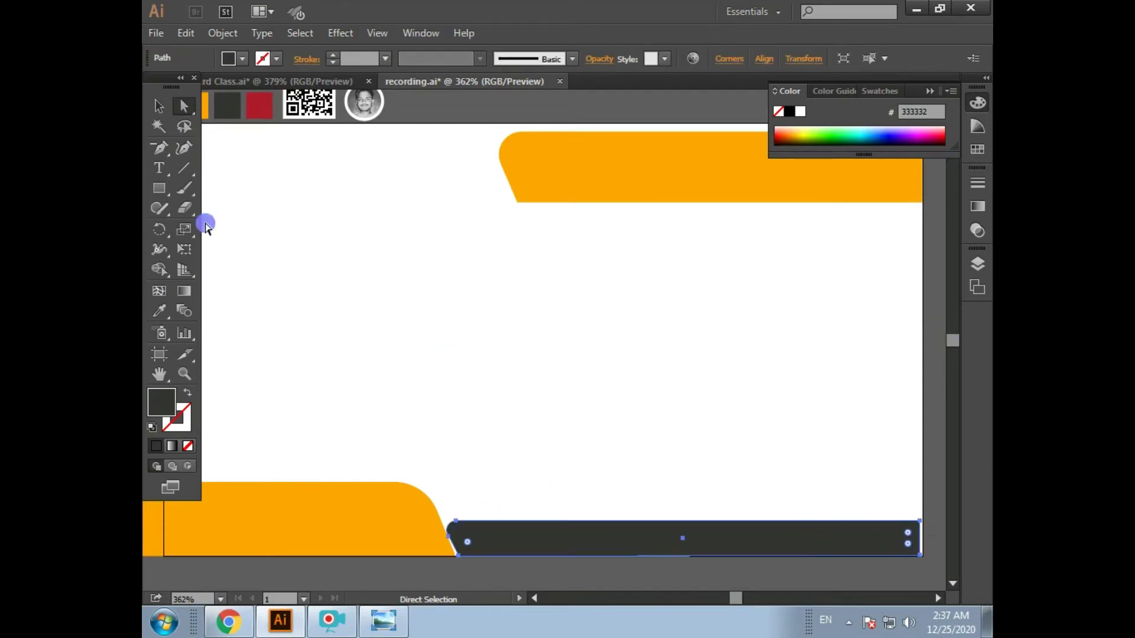
{"action": "left_click", "coordinate": [158, 105]}
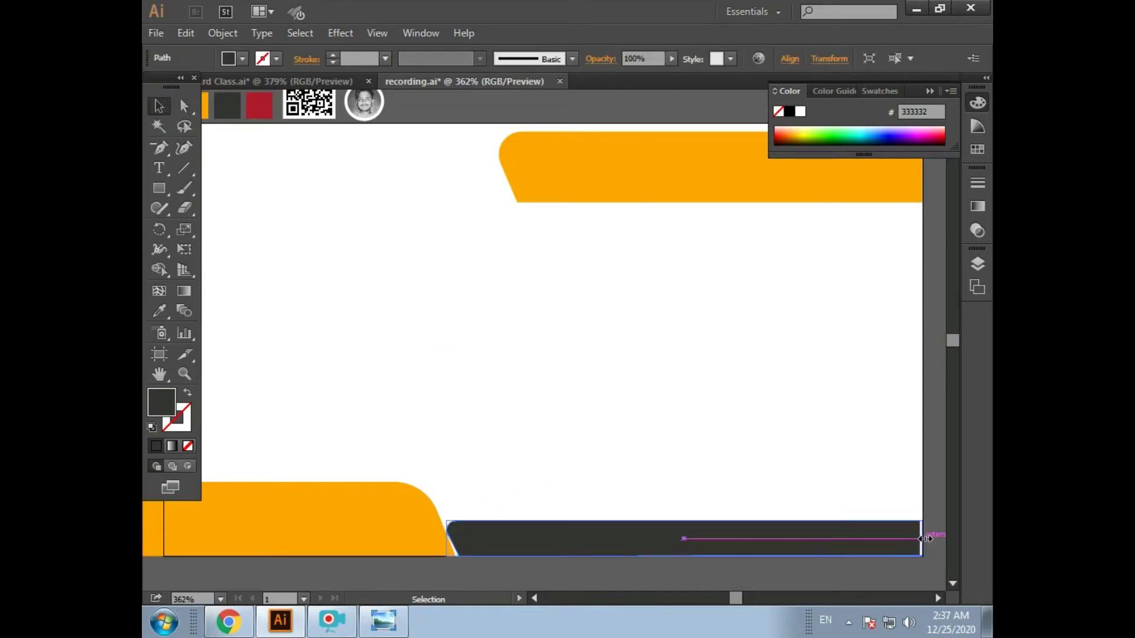
{"action": "key", "text": "Tab"}
{"action": "key", "text": "ctrl+0"}
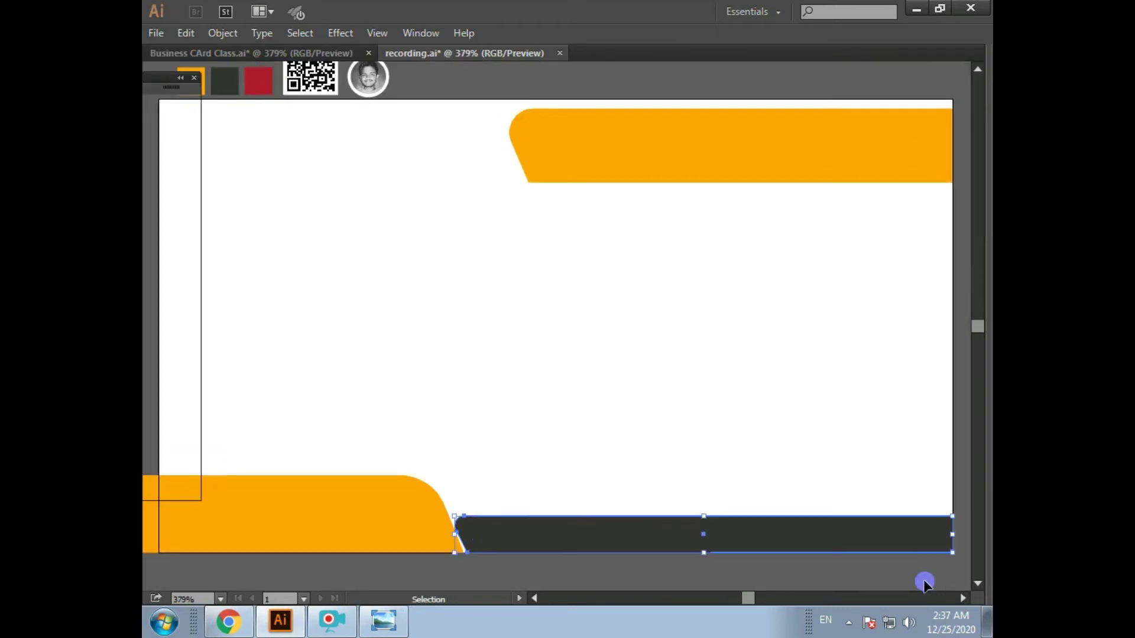
Drag the circular photo onto the top orange banner's left end.
{"action": "left_click", "coordinate": [770, 309]}
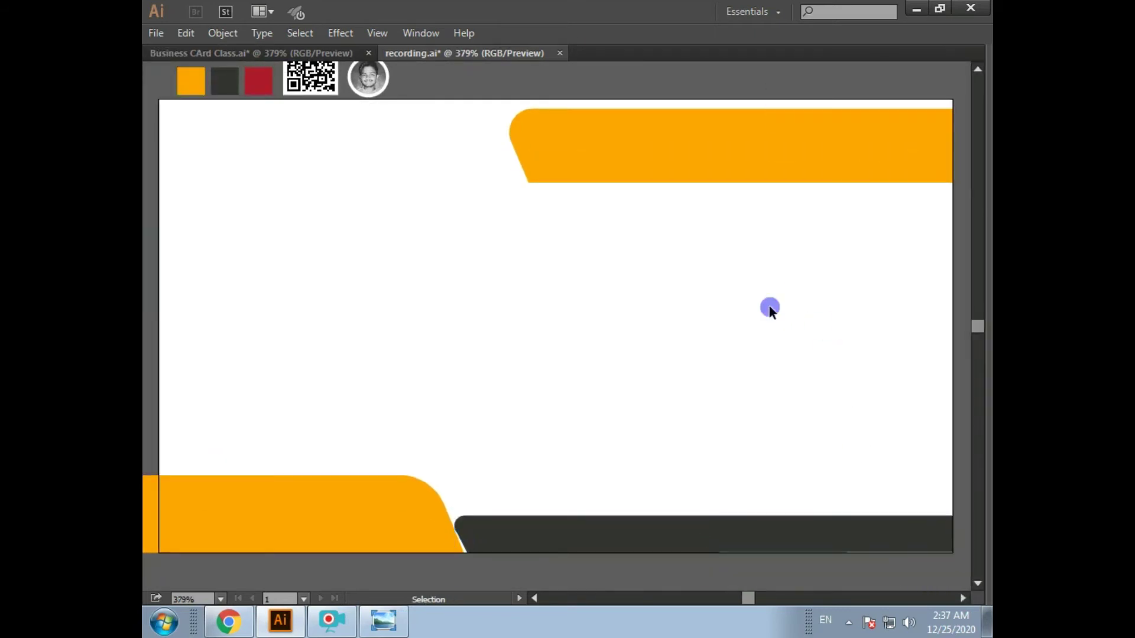
{"action": "scroll", "coordinate": [516, 236], "scroll_direction": "up", "scroll_amount": 1}
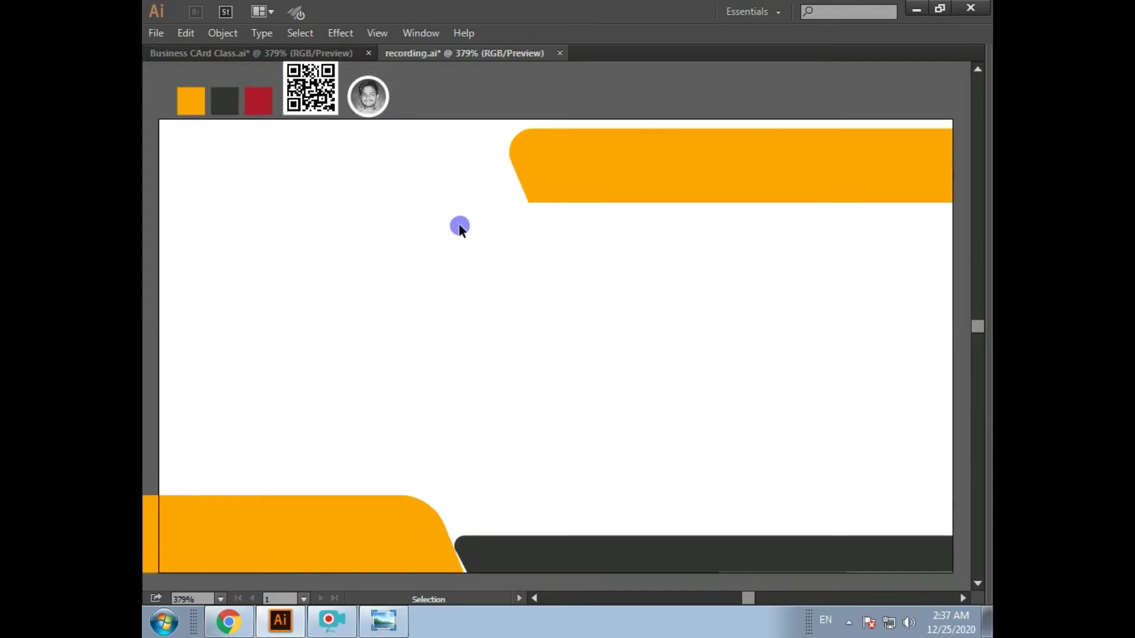
{"action": "left_click_drag", "start_coordinate": [374, 101], "coordinate": [521, 175]}
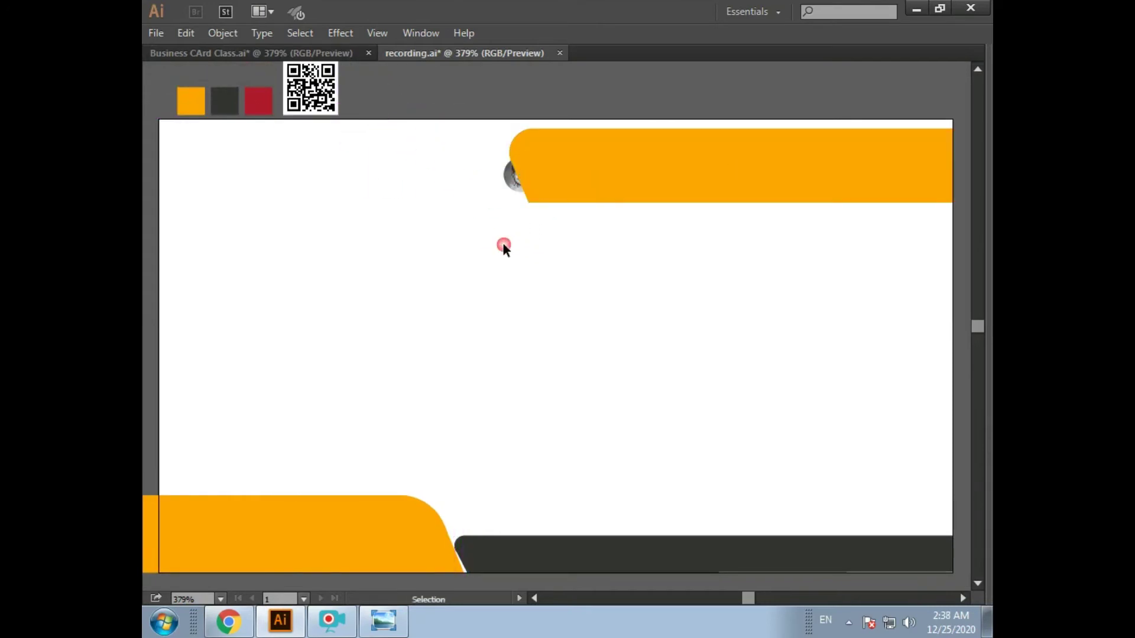
{"action": "left_click", "coordinate": [505, 188]}
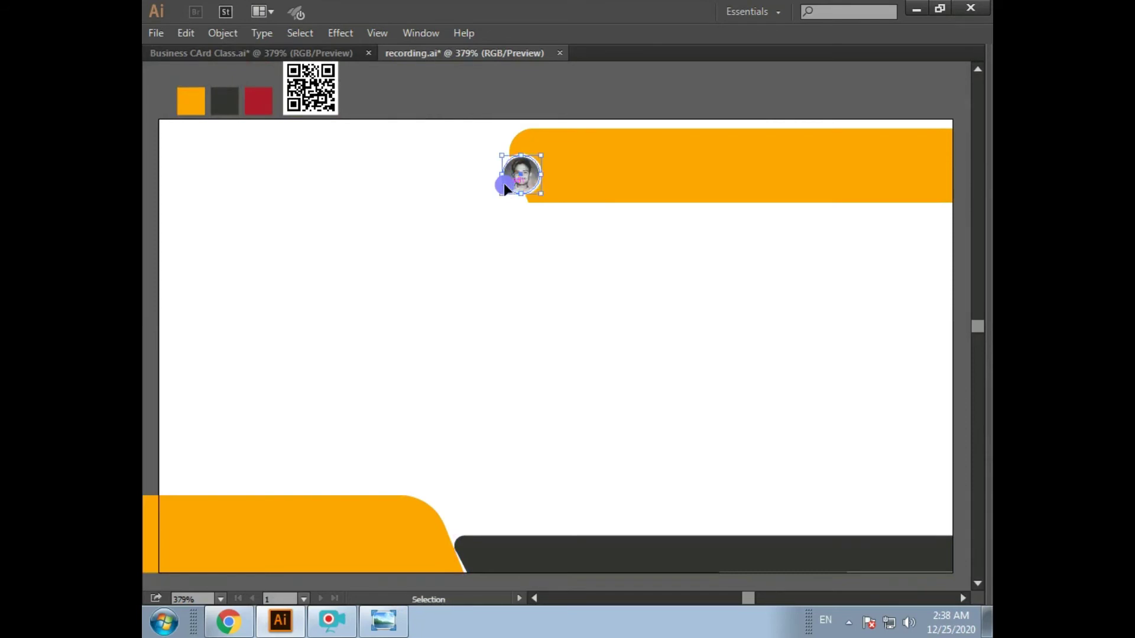
Enlarge the photo circle slightly, nudge it into position, and fit the card in view.
{"action": "key", "text": "a"}
{"action": "key", "text": "ctrl+plus"}
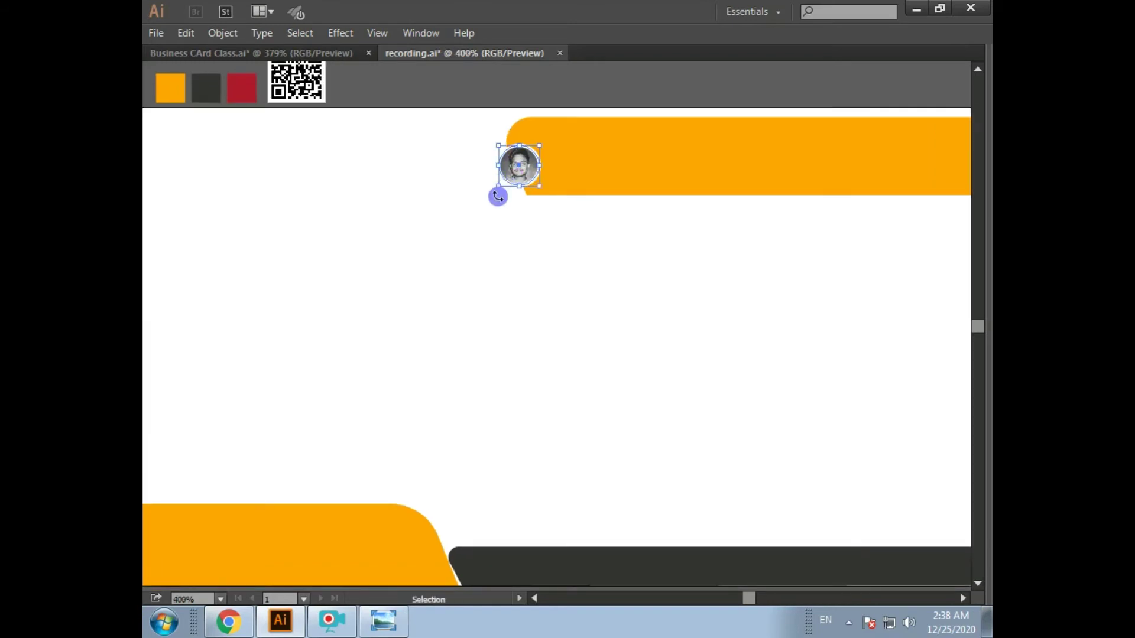
{"action": "left_click_drag", "start_coordinate": [498, 187], "coordinate": [494, 189]}
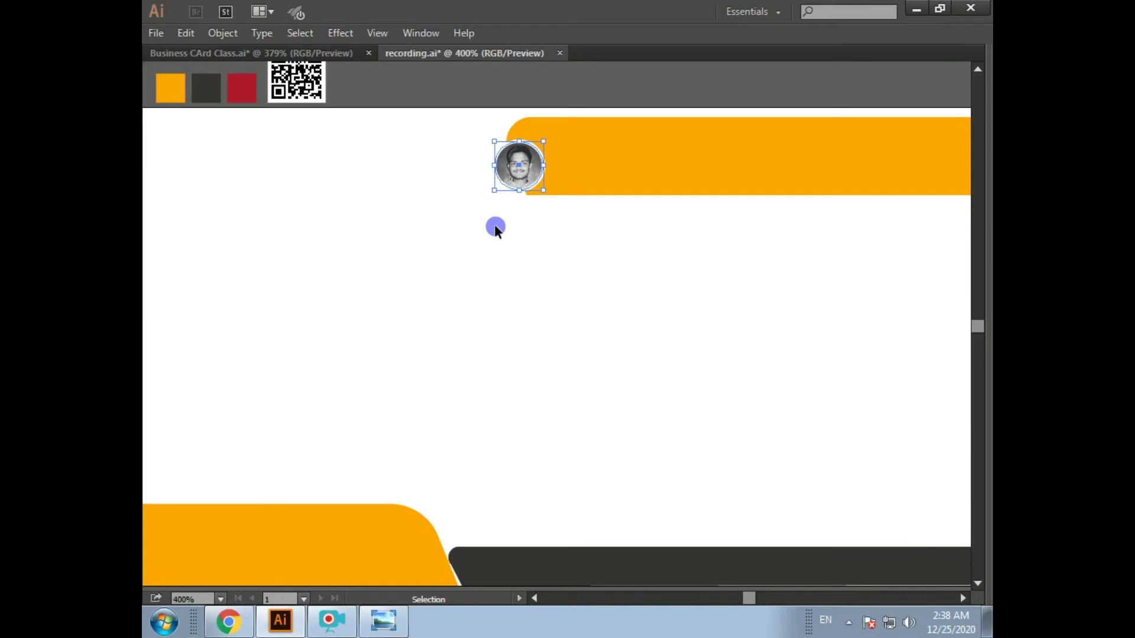
{"action": "key", "text": "Left"}
{"action": "key", "text": "Left"}
{"action": "key", "text": "Left"}
{"action": "key", "text": "Up"}
{"action": "key", "text": "Up"}
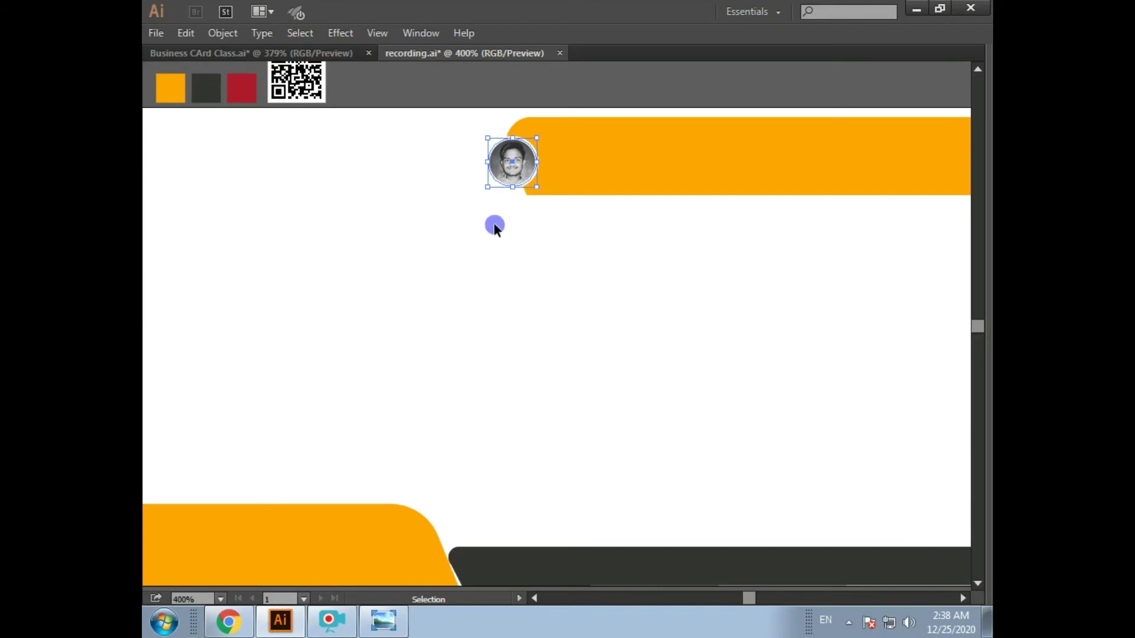
{"action": "left_click", "coordinate": [496, 254]}
{"action": "left_click", "coordinate": [507, 171]}
{"action": "key", "text": "Down"}
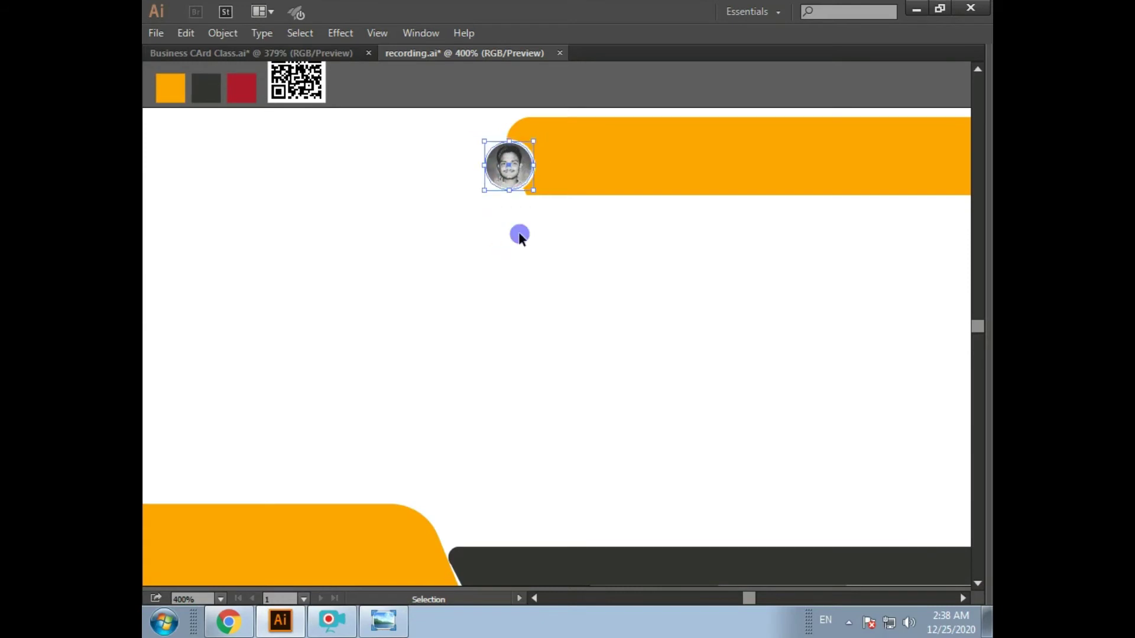
{"action": "left_click", "coordinate": [510, 240]}
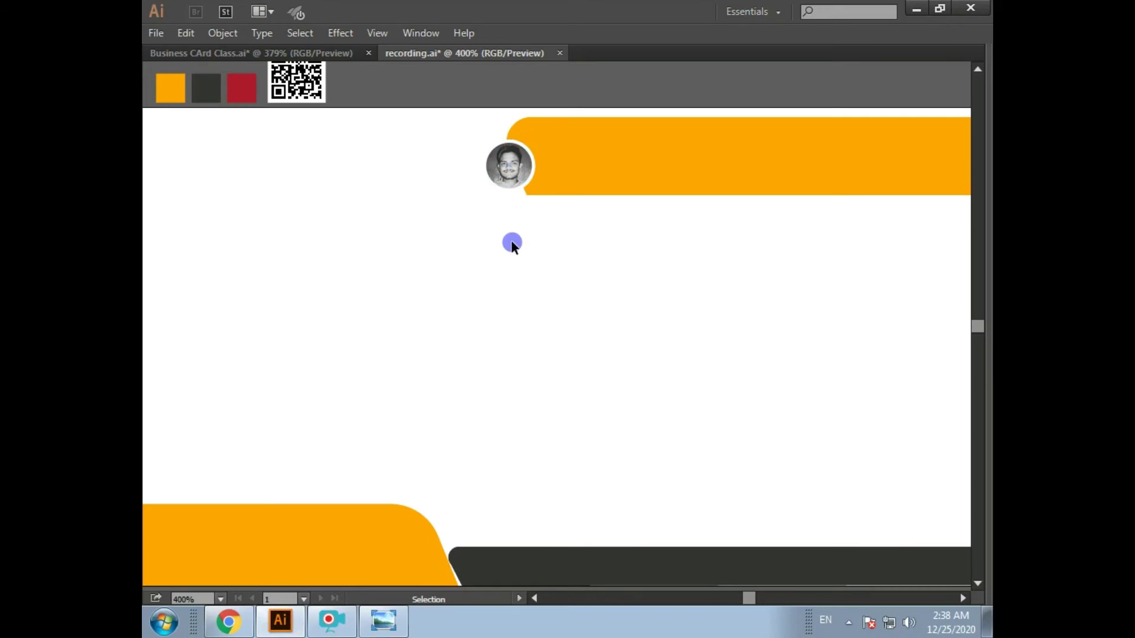
{"action": "key", "text": "ctrl+0"}
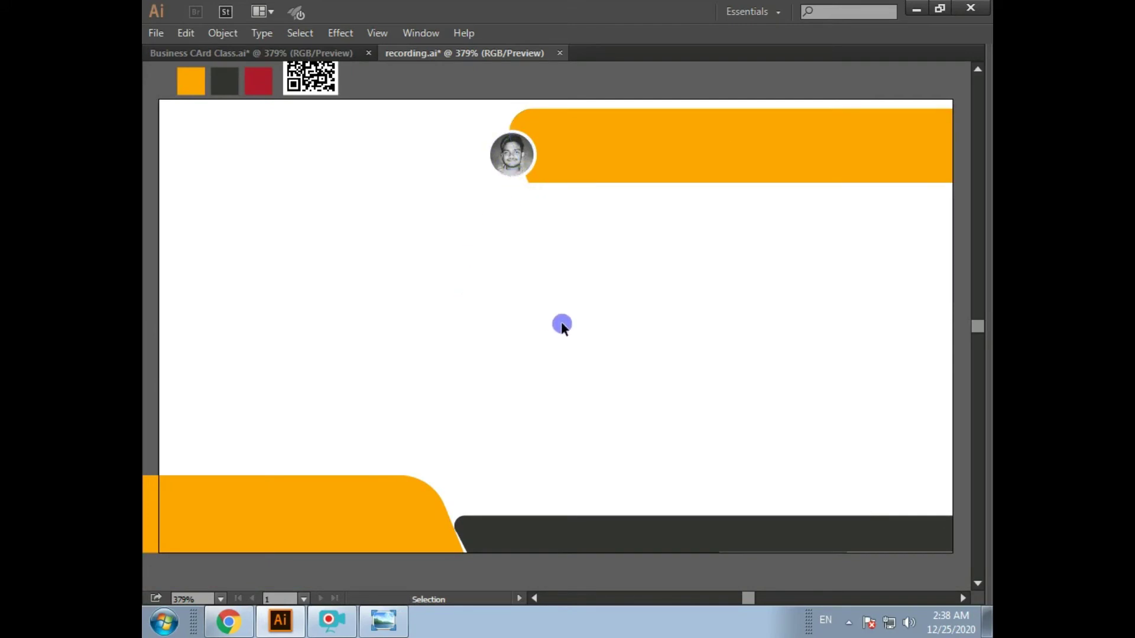
Type the cardholder's name as a new text object.
{"action": "key", "text": "Tab"}
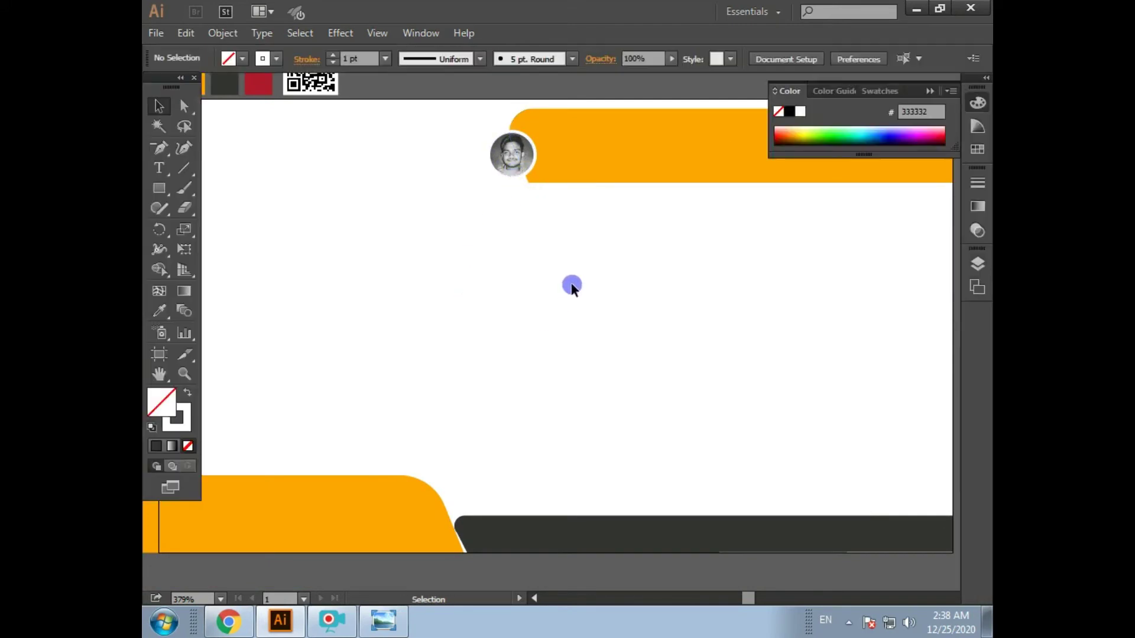
{"action": "key", "text": "Tab"}
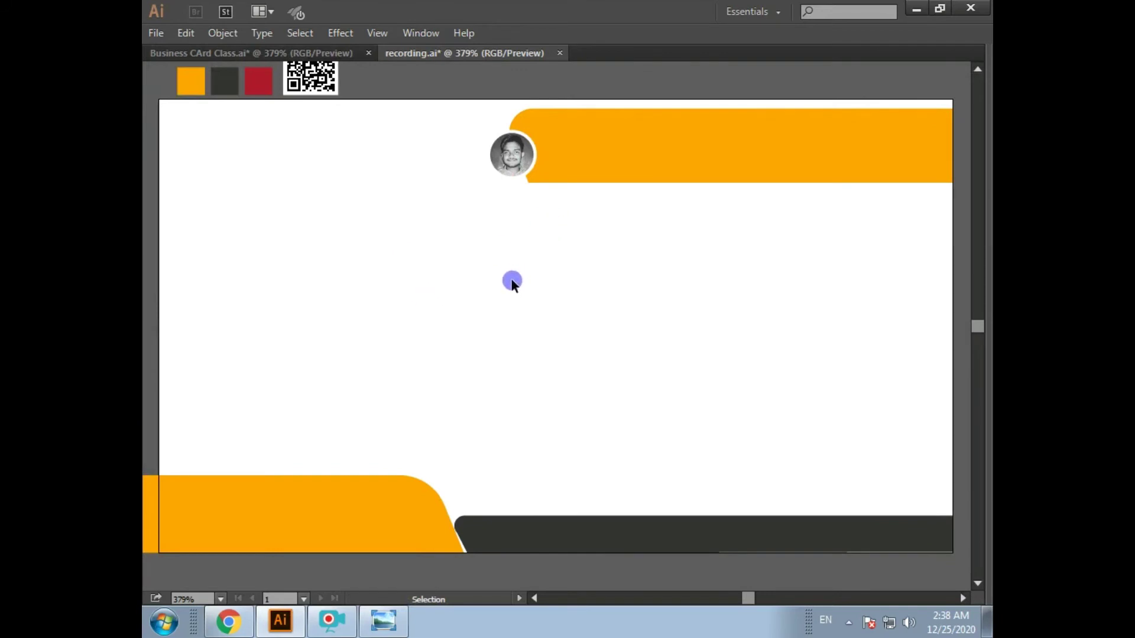
{"action": "type", "text": "t"}
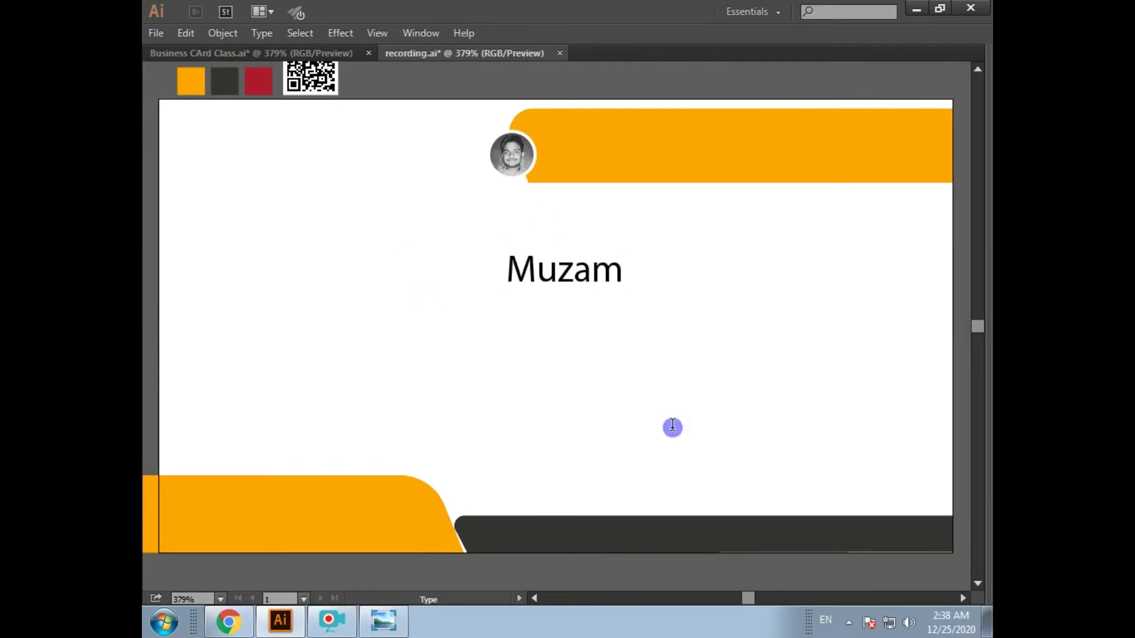
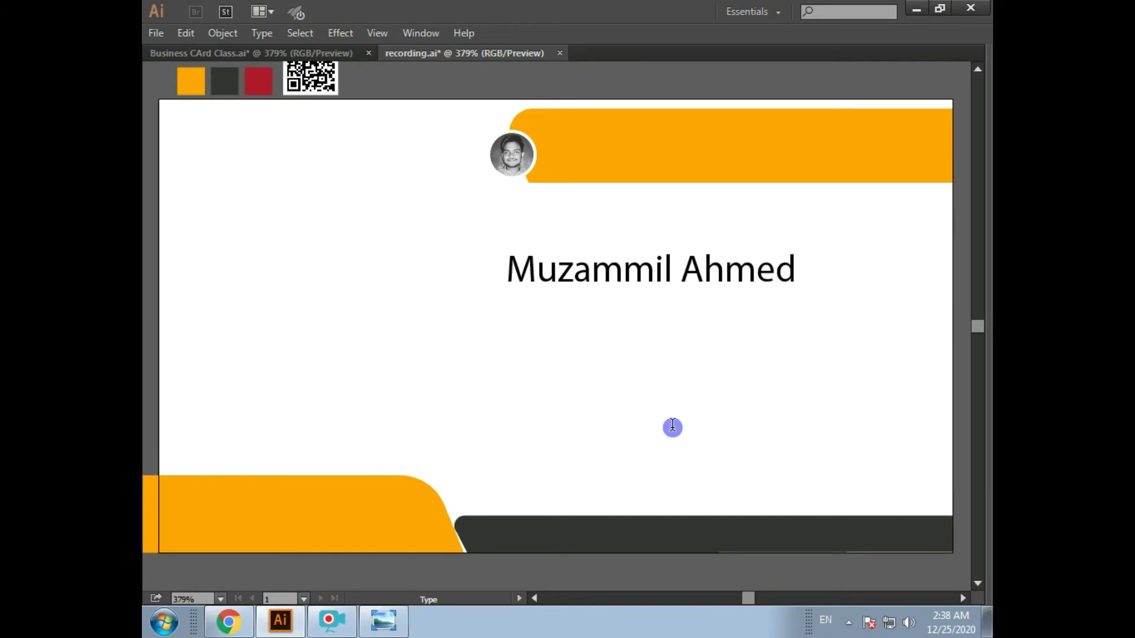
{"action": "key", "text": "Escape"}
{"action": "key", "text": "Tab"}
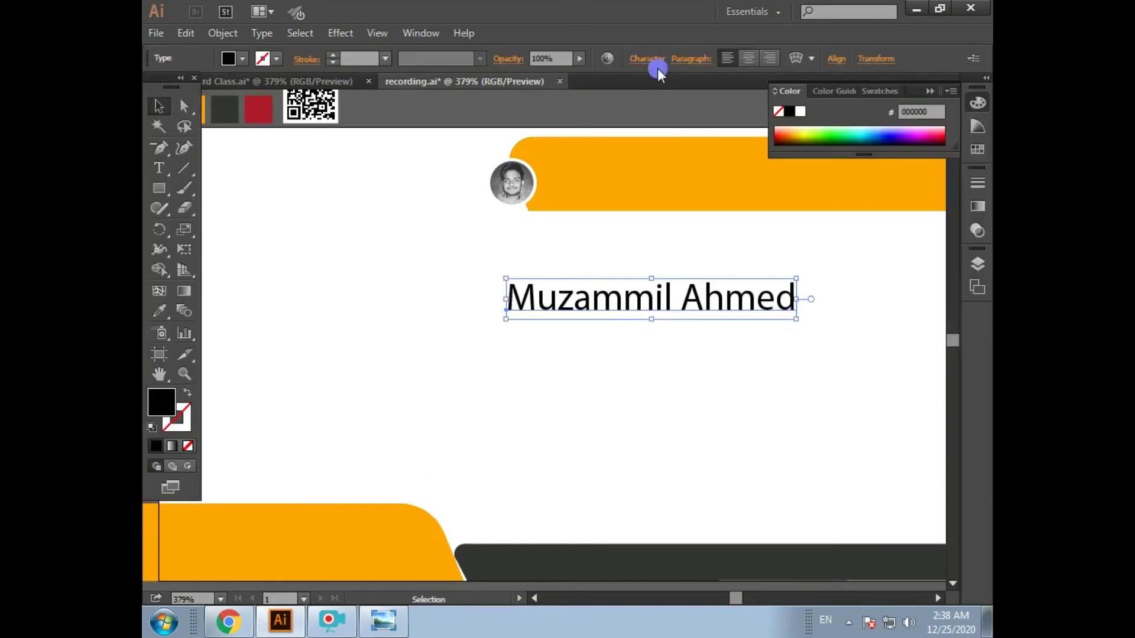
Set the name to Open Sans Semibold Italic with a white fill.
{"action": "left_click", "coordinate": [646, 58]}
{"action": "type", "text": "open"}
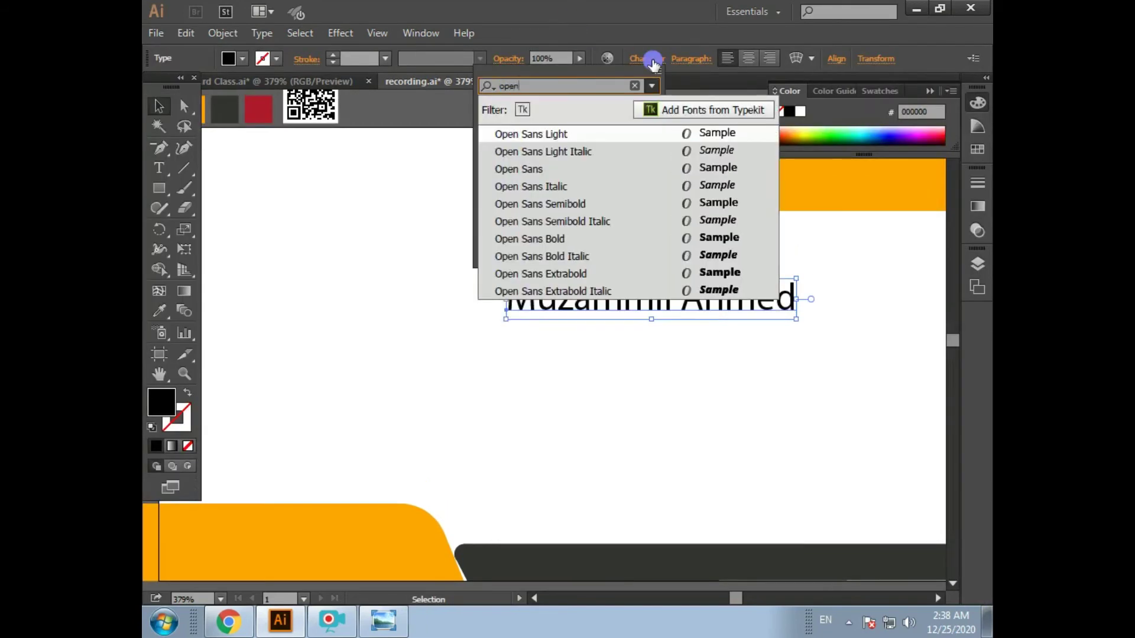
{"action": "key", "text": "Down"}
{"action": "key", "text": "Down"}
{"action": "key", "text": "Down"}
{"action": "key", "text": "Return"}
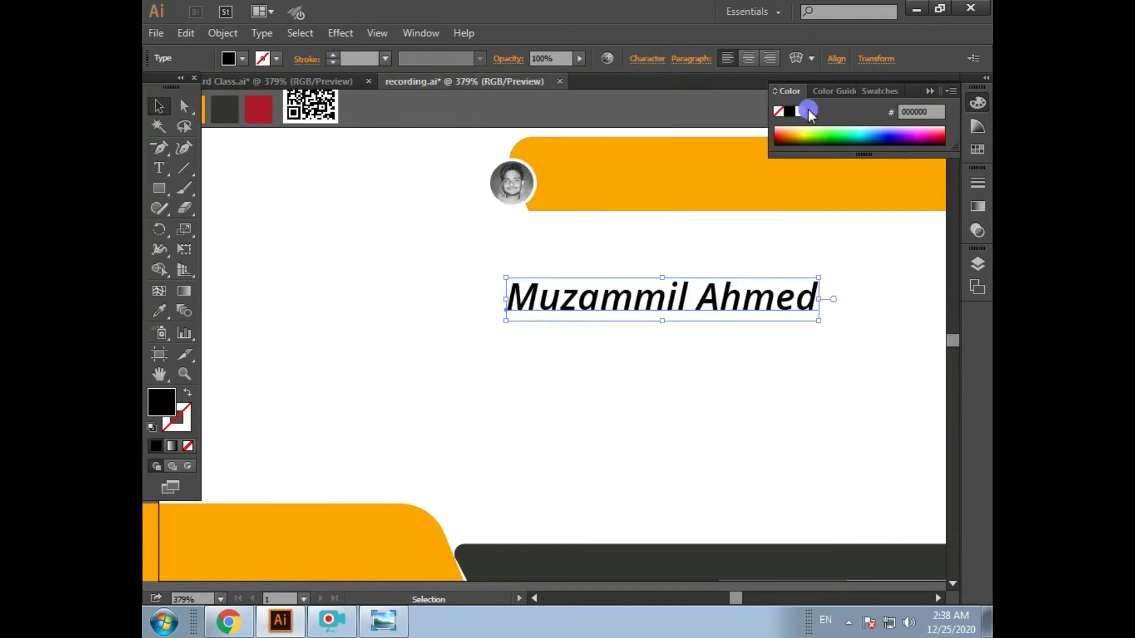
{"action": "left_click", "coordinate": [784, 130]}
{"action": "key", "text": "Tab"}
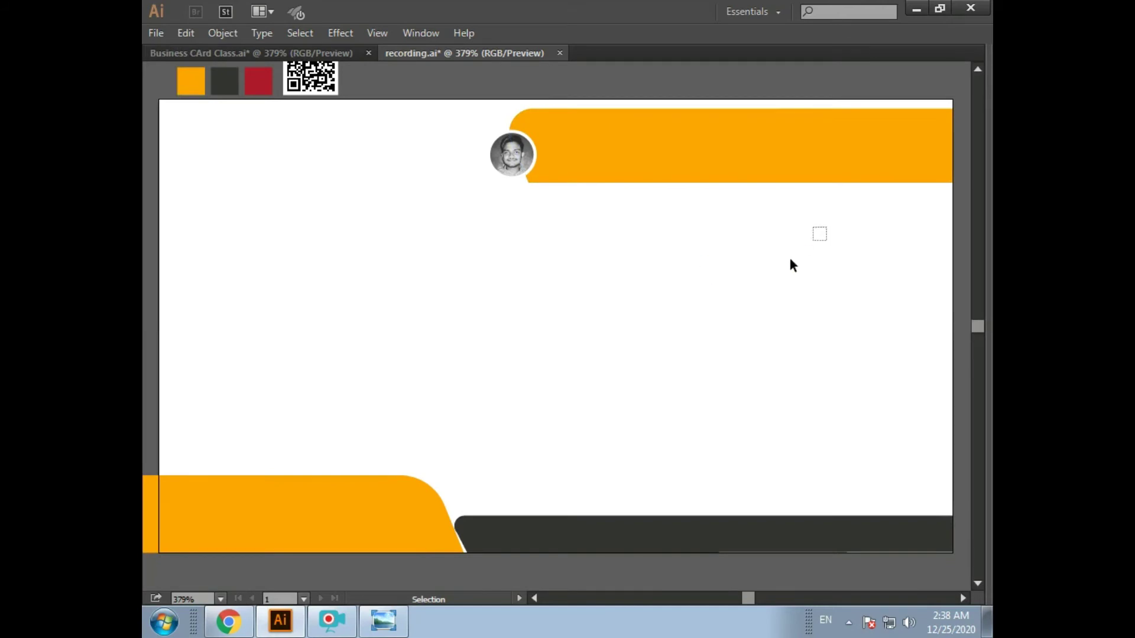
Place the name on the orange banner, nudge the photo right, and check the reference card.
{"action": "left_click_drag", "start_coordinate": [728, 257], "coordinate": [802, 150]}
{"action": "left_click_drag", "start_coordinate": [518, 160], "coordinate": [529, 159]}
{"action": "left_click", "coordinate": [579, 256]}
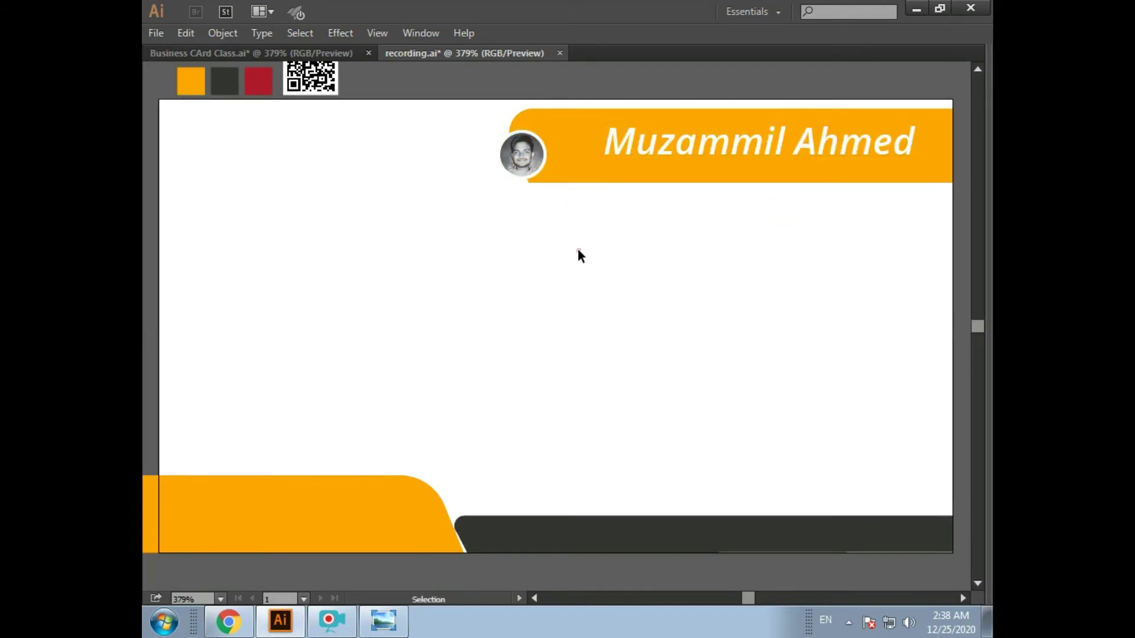
{"action": "key", "text": "Tab"}
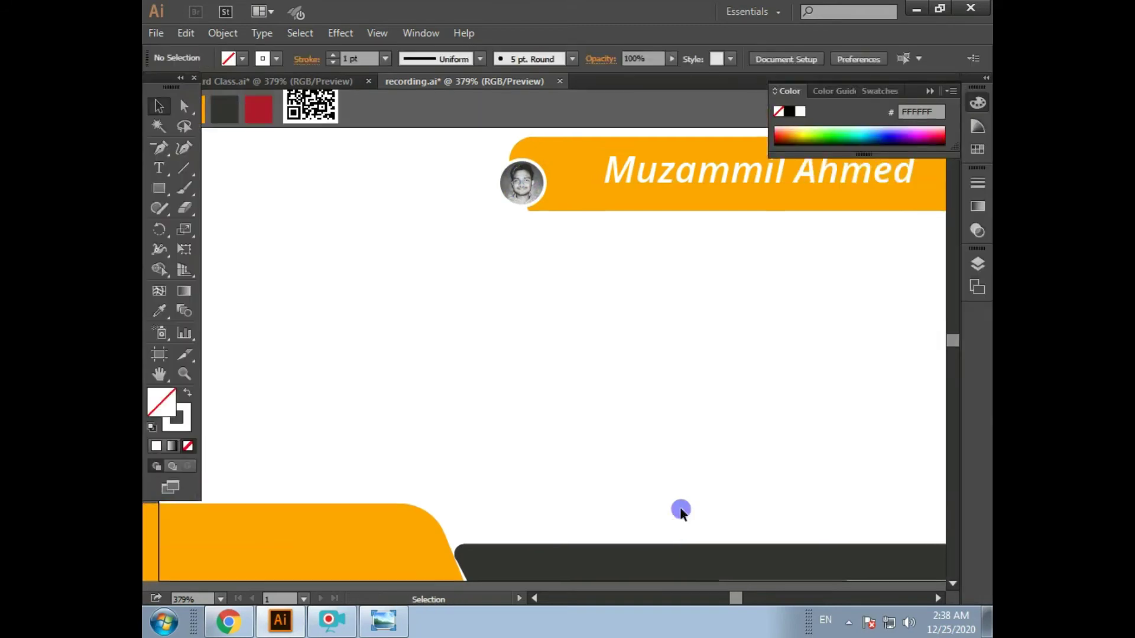
{"action": "key", "text": "Tab"}
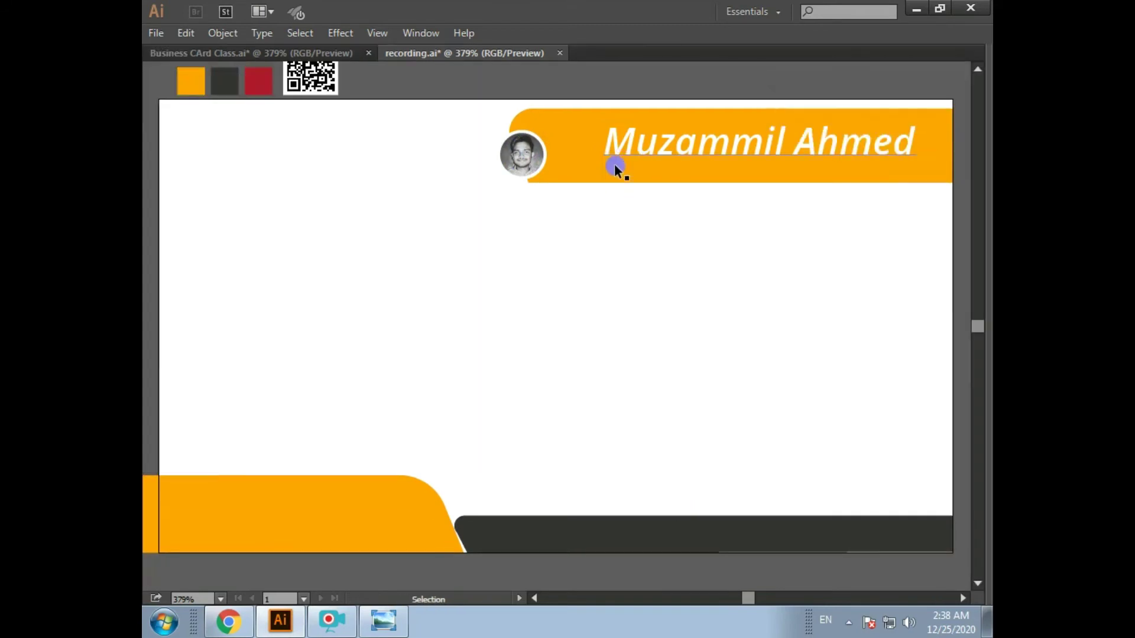
{"action": "left_click", "coordinate": [615, 166]}
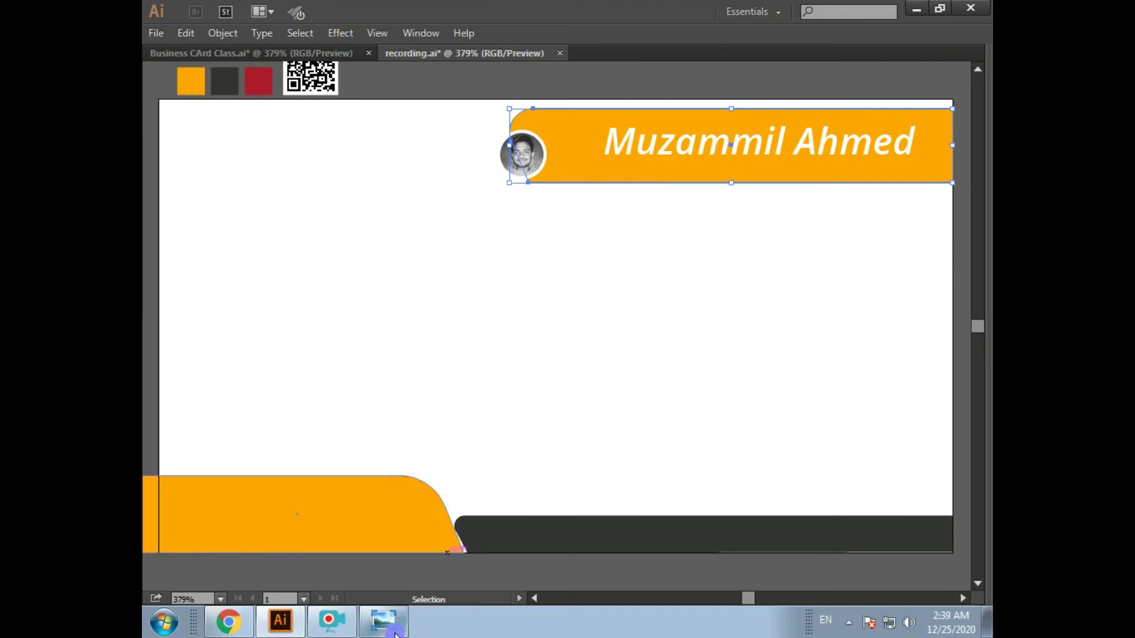
{"action": "left_click", "coordinate": [384, 621]}
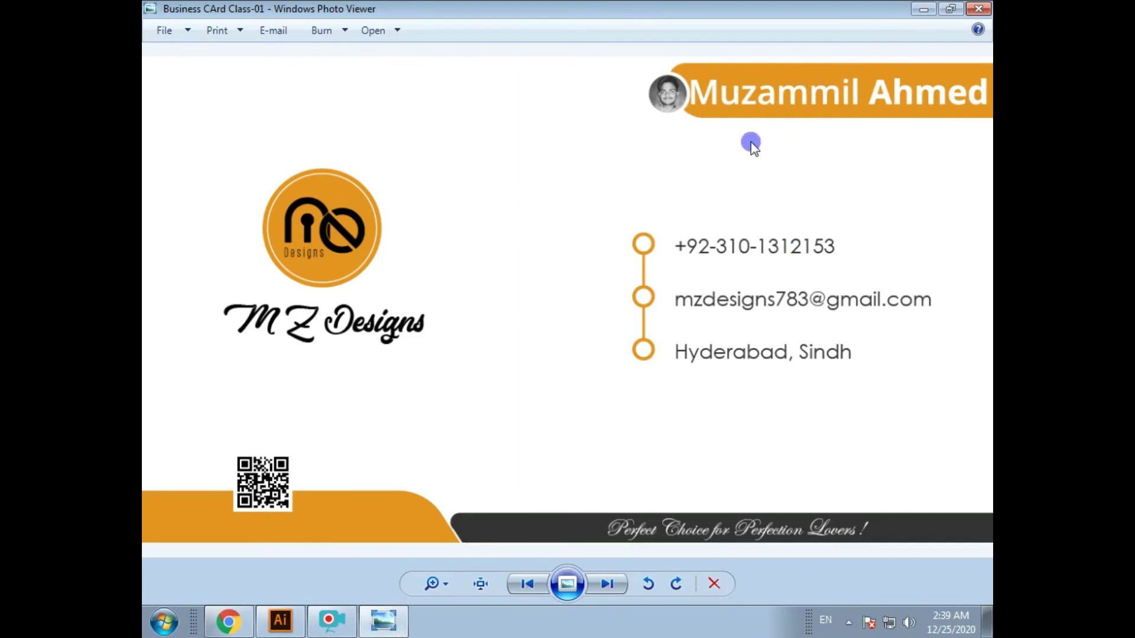
{"action": "left_click", "coordinate": [383, 621]}
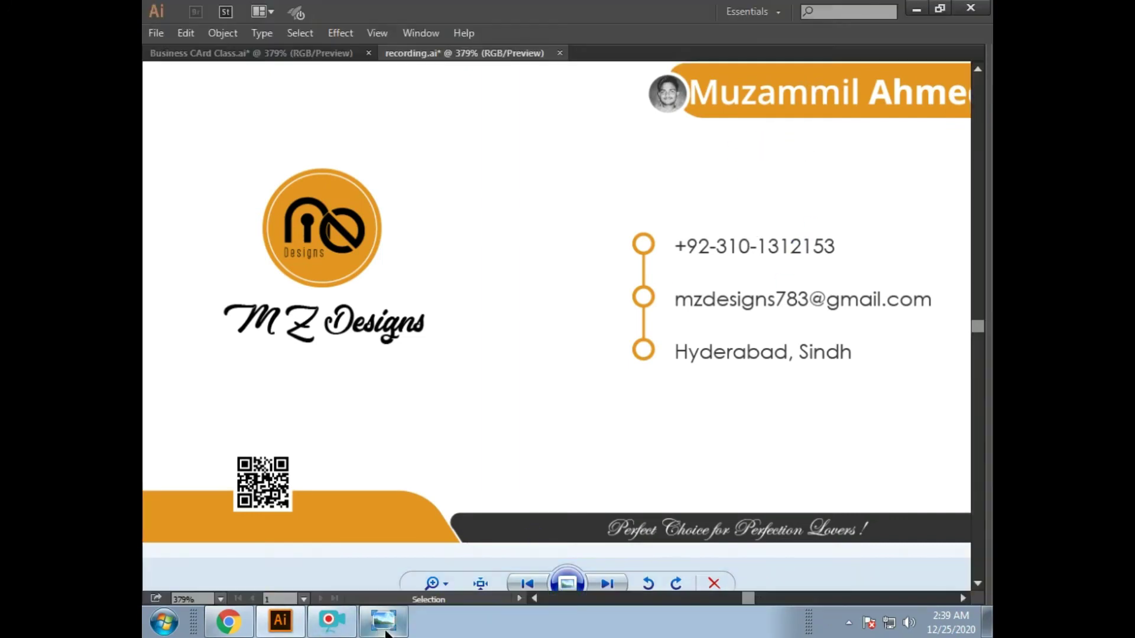
Reshape the orange banner into a plain straight-edged rectangle in open space.
{"action": "key", "text": "Tab"}
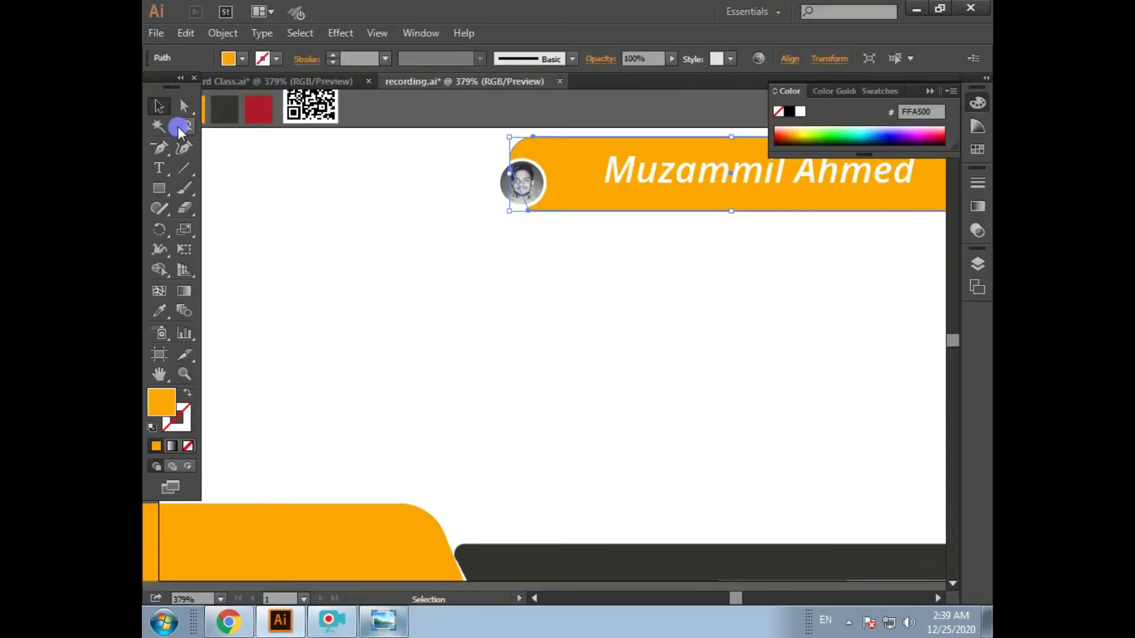
{"action": "left_click", "coordinate": [183, 106]}
{"action": "left_click_drag", "start_coordinate": [545, 173], "coordinate": [507, 144]}
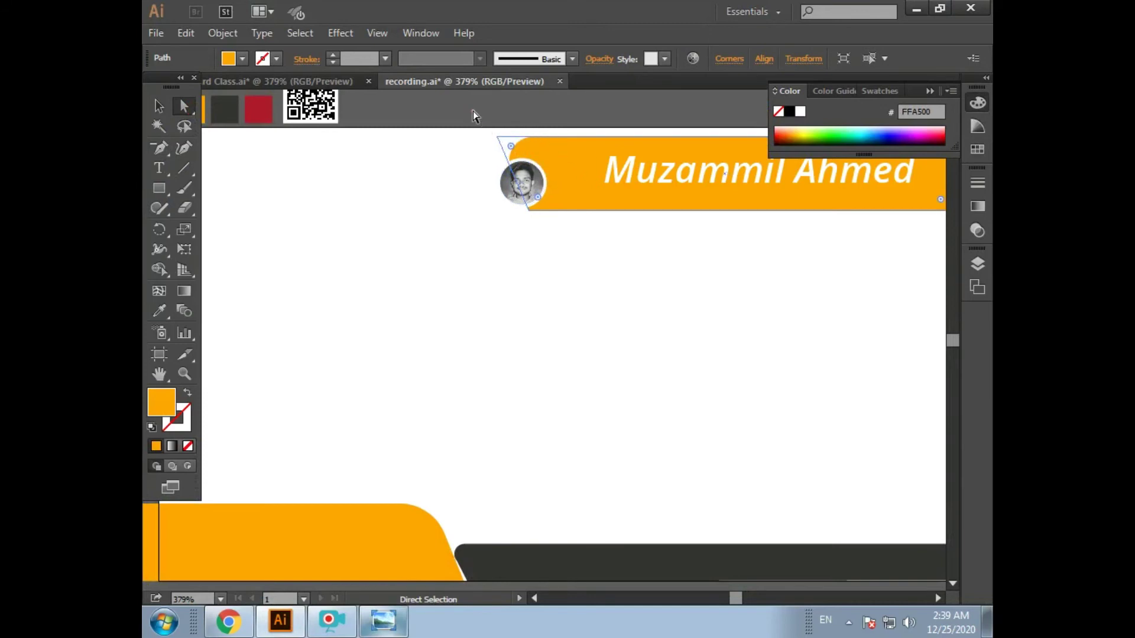
{"action": "left_click", "coordinate": [555, 254]}
{"action": "mouse_move", "coordinate": [569, 195]}
{"action": "left_mouse_down"}
{"action": "mouse_move", "coordinate": [449, 286]}
{"action": "mouse_move", "coordinate": [441, 320]}
{"action": "left_mouse_up"}
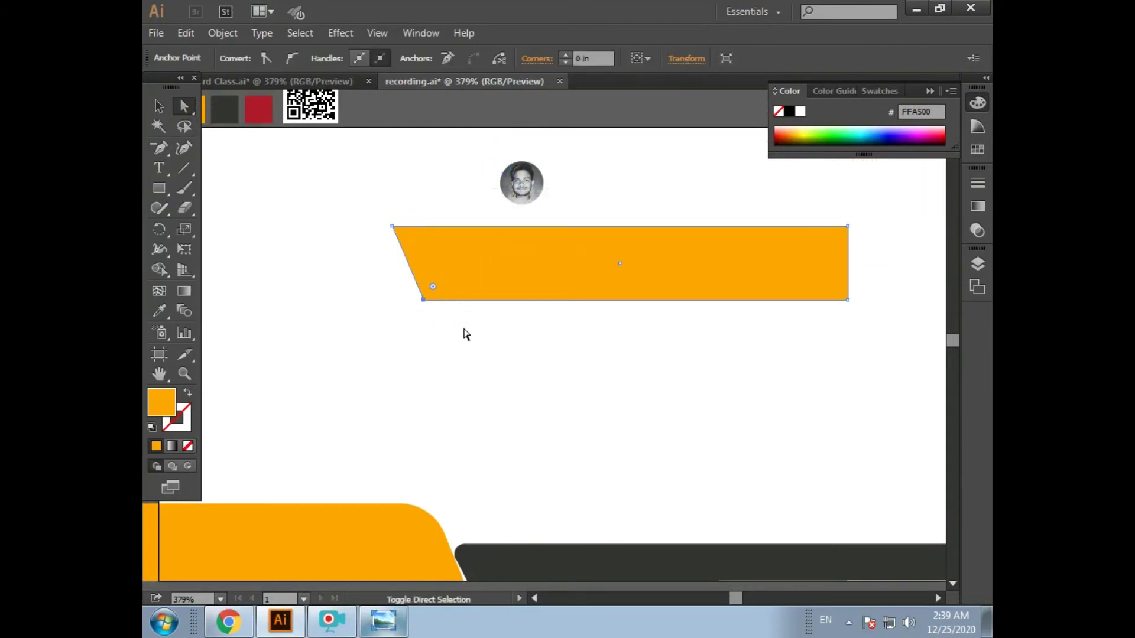
{"action": "key", "text": "shift+Left"}
{"action": "left_click", "coordinate": [618, 284]}
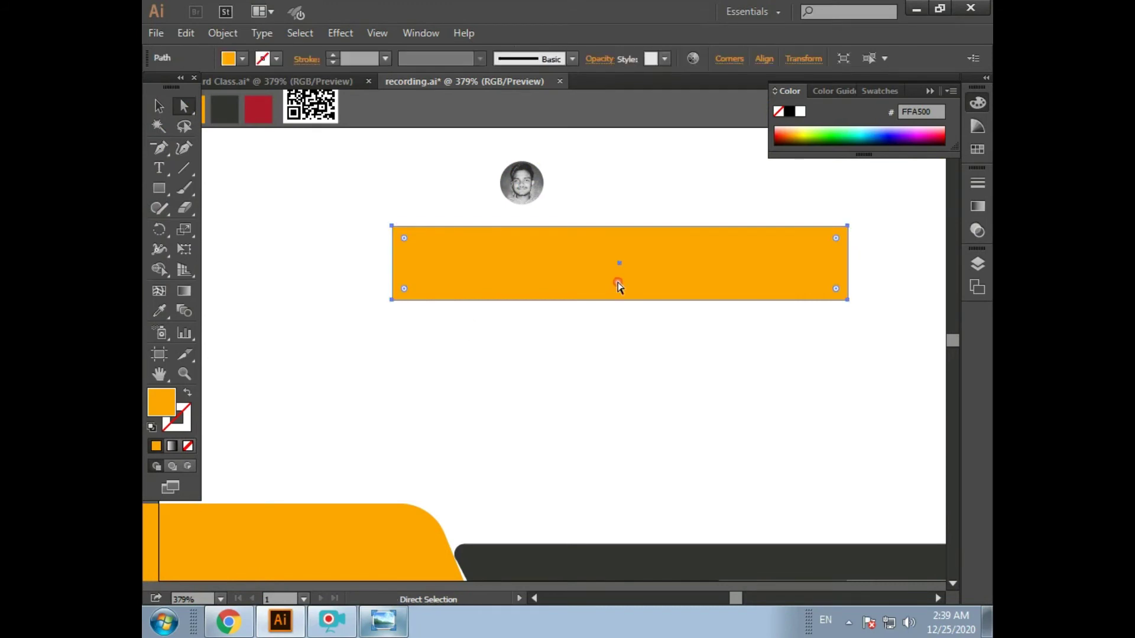
{"action": "left_click", "coordinate": [158, 107]}
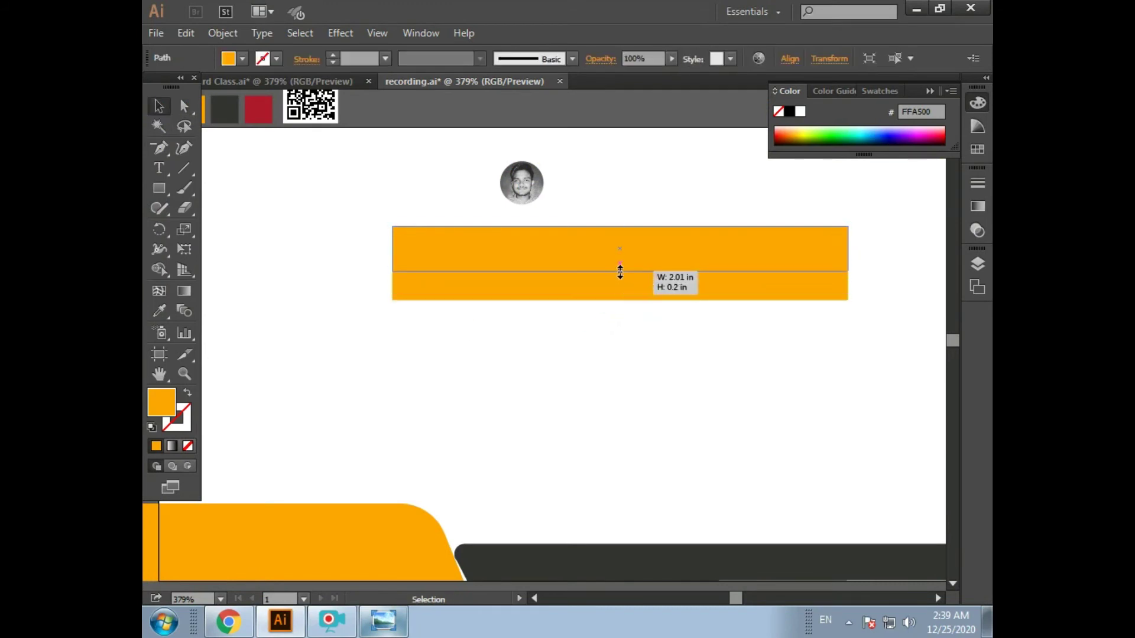
Make the rectangle thinner and place it behind the name at the top right.
{"action": "left_click_drag", "start_coordinate": [621, 300], "coordinate": [618, 273]}
{"action": "key", "text": "Tab"}
{"action": "key", "text": "a"}
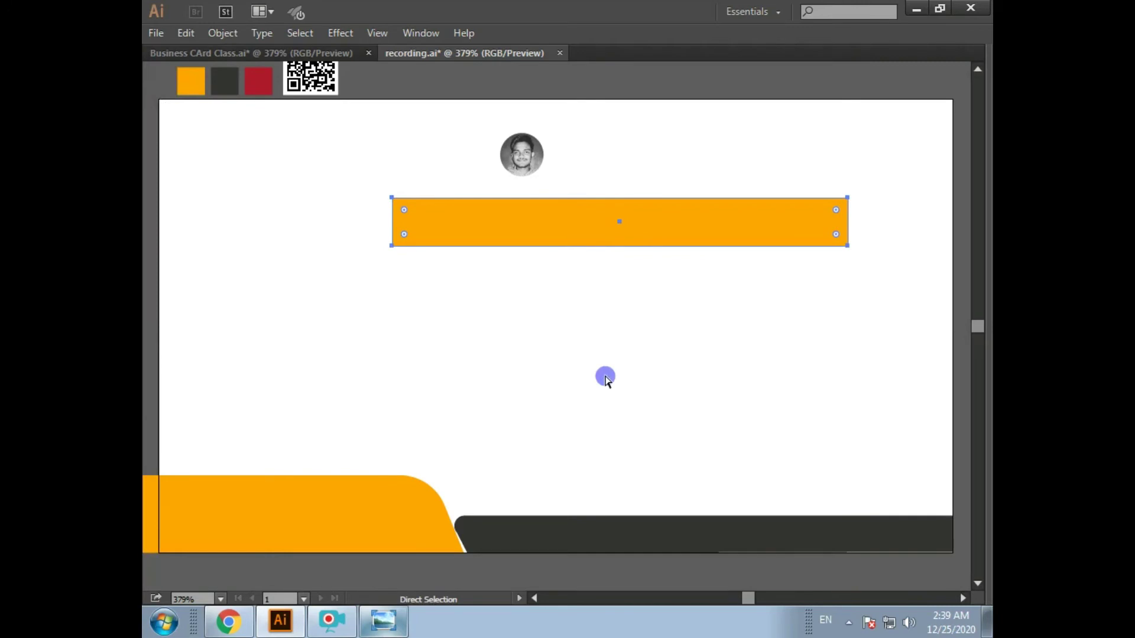
{"action": "key", "text": "v"}
{"action": "left_click_drag", "start_coordinate": [747, 212], "coordinate": [861, 122]}
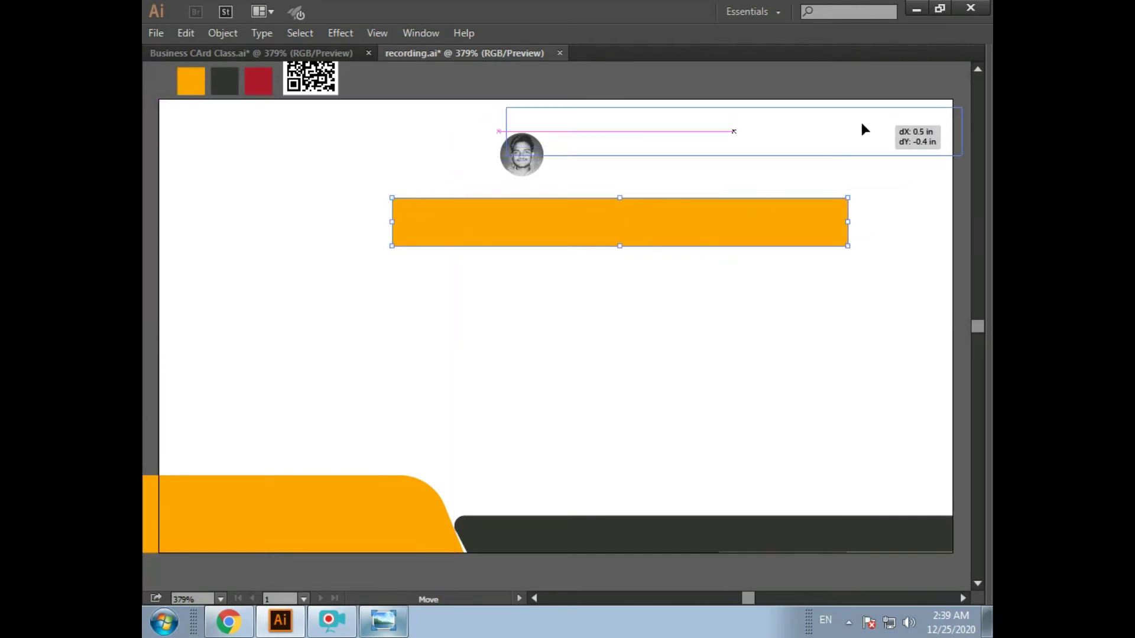
{"action": "left_click_drag", "start_coordinate": [861, 122], "coordinate": [909, 125]}
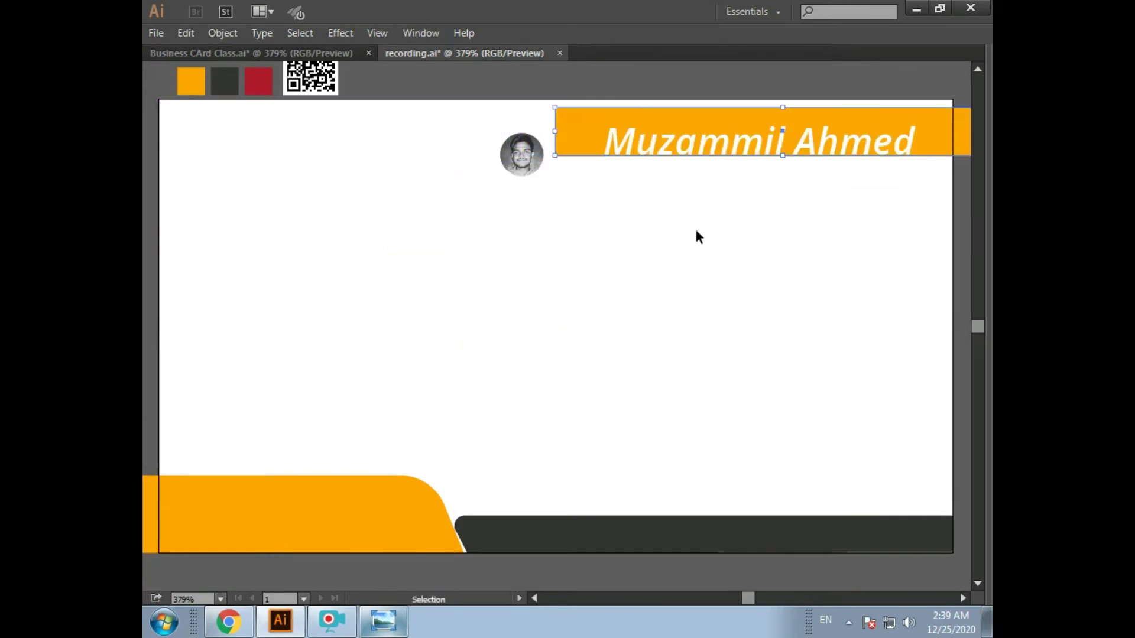
Slant and round the orange banner's left corner using its anchor points.
{"action": "left_click", "coordinate": [550, 142]}
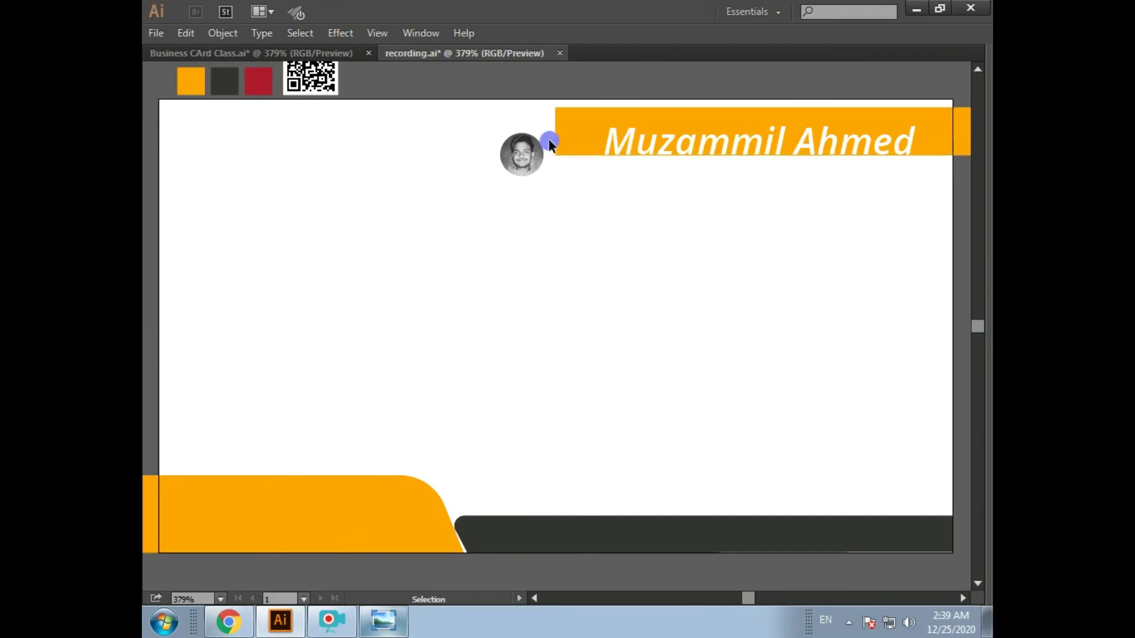
{"action": "left_click", "coordinate": [554, 139]}
{"action": "left_click", "coordinate": [556, 148]}
{"action": "key", "text": "ctrl+z"}
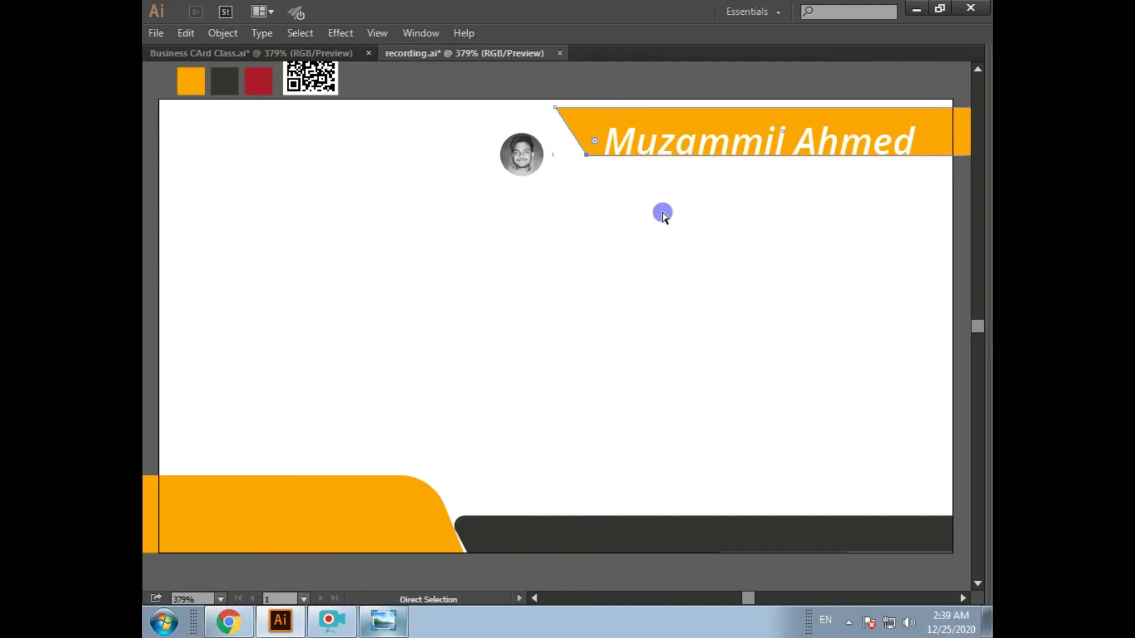
{"action": "left_click_drag", "start_coordinate": [534, 89], "coordinate": [590, 127]}
{"action": "key", "text": "v"}
{"action": "left_click", "coordinate": [605, 296]}
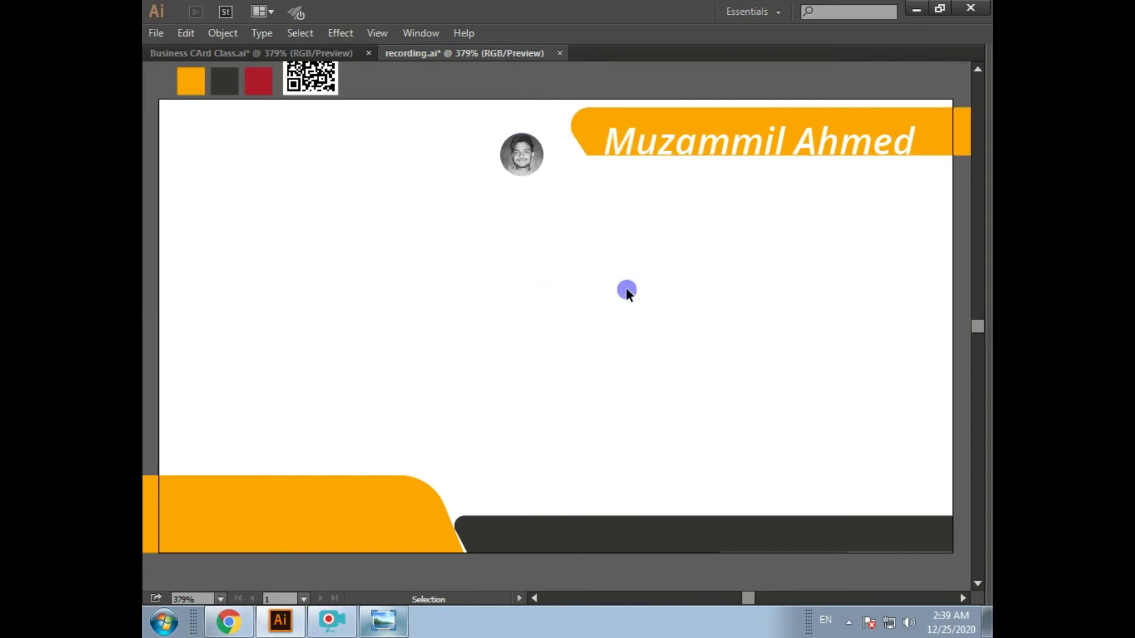
Nudge the name slightly up and recolour it black (000000).
{"action": "left_click", "coordinate": [810, 140]}
{"action": "left_click_drag", "start_coordinate": [810, 139], "coordinate": [808, 133]}
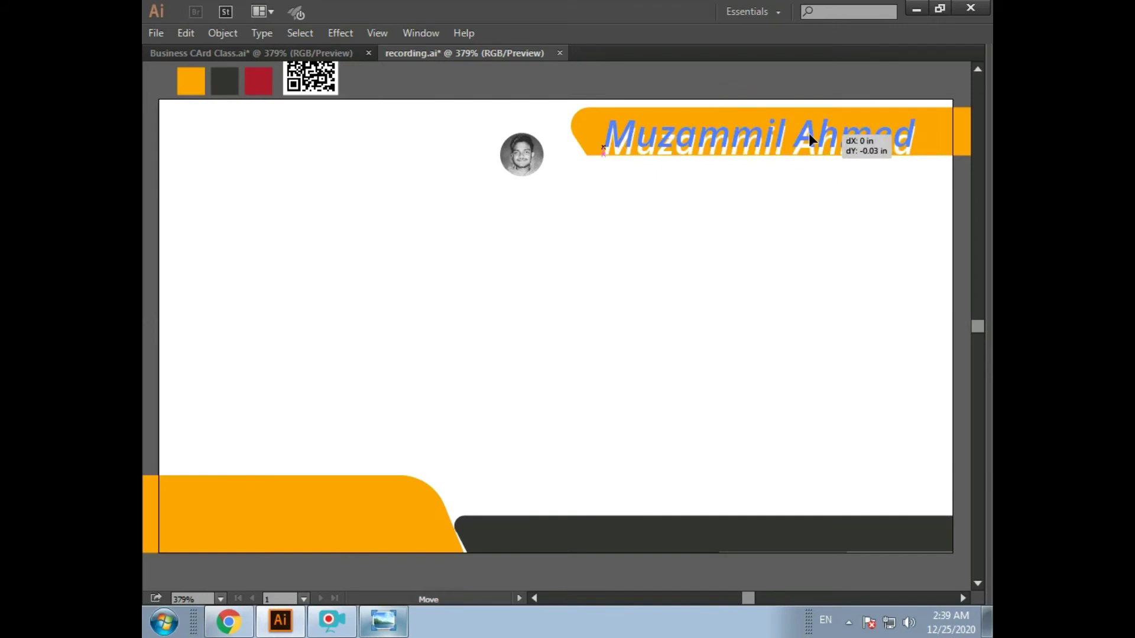
{"action": "left_click", "coordinate": [801, 197]}
{"action": "left_click", "coordinate": [807, 134]}
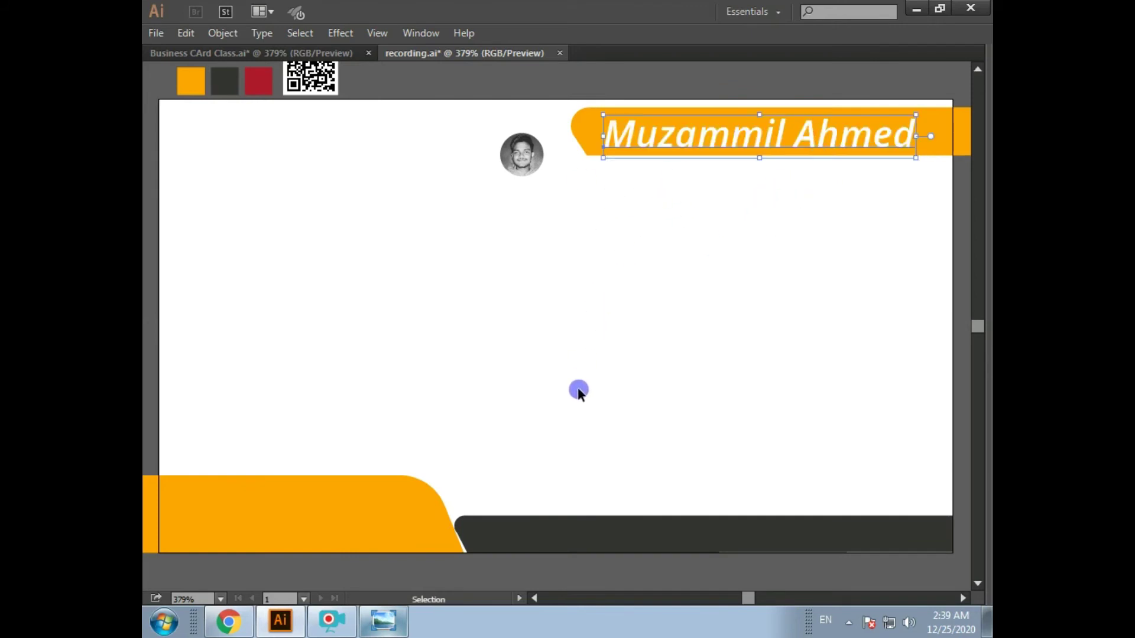
{"action": "key", "text": "Tab"}
{"action": "key", "text": "i"}
{"action": "left_click", "coordinate": [647, 567]}
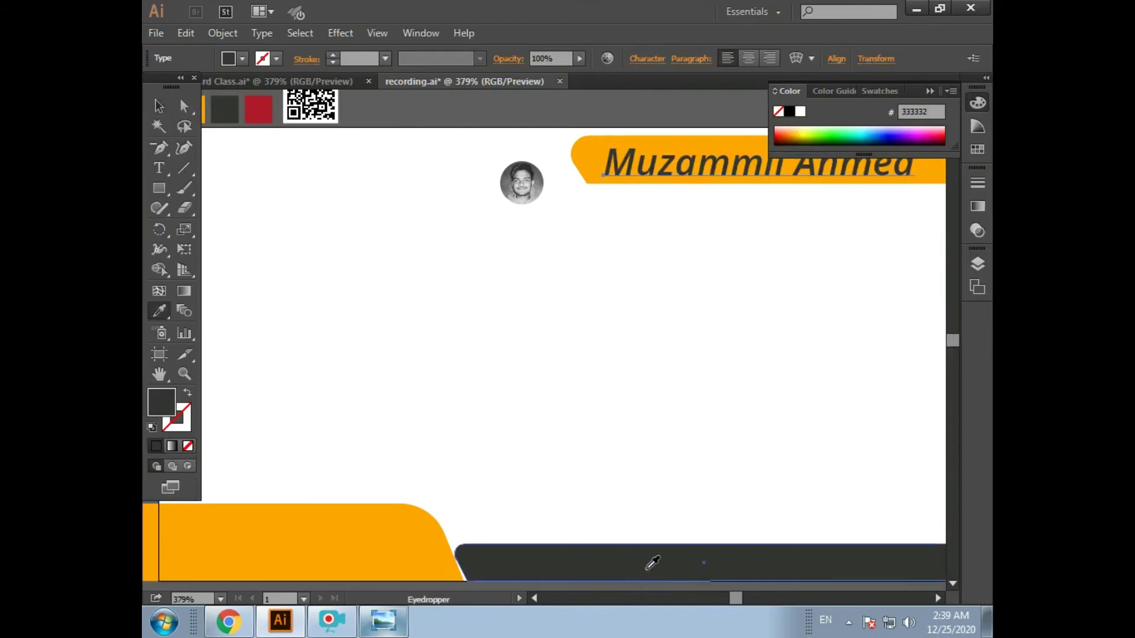
{"action": "left_click", "coordinate": [789, 112]}
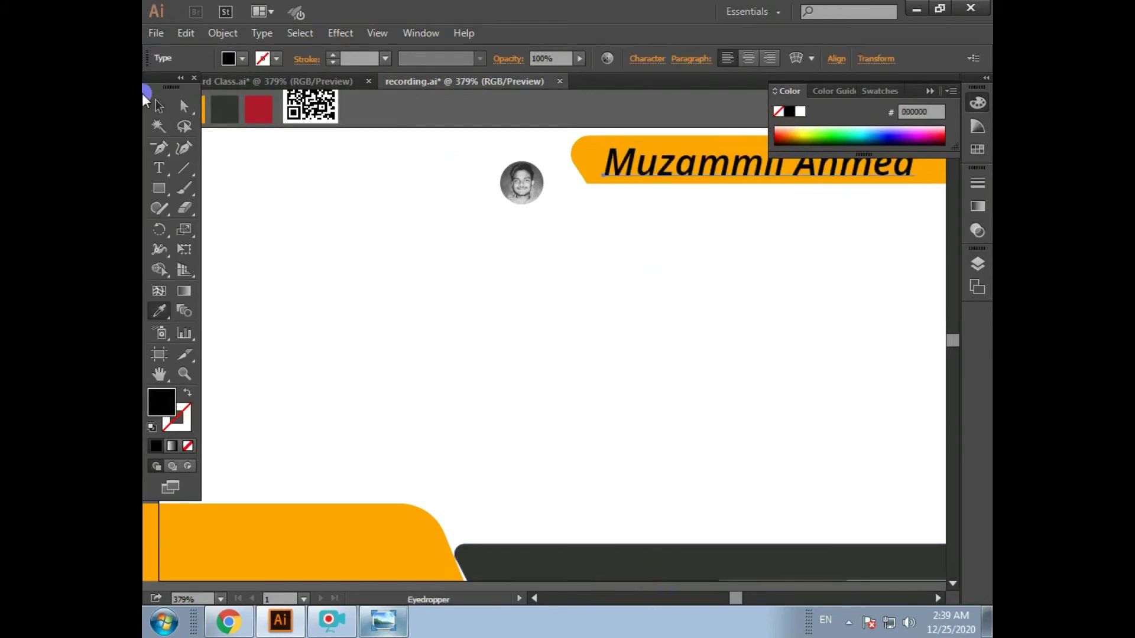
{"action": "key", "text": "v"}
{"action": "left_click", "coordinate": [543, 316]}
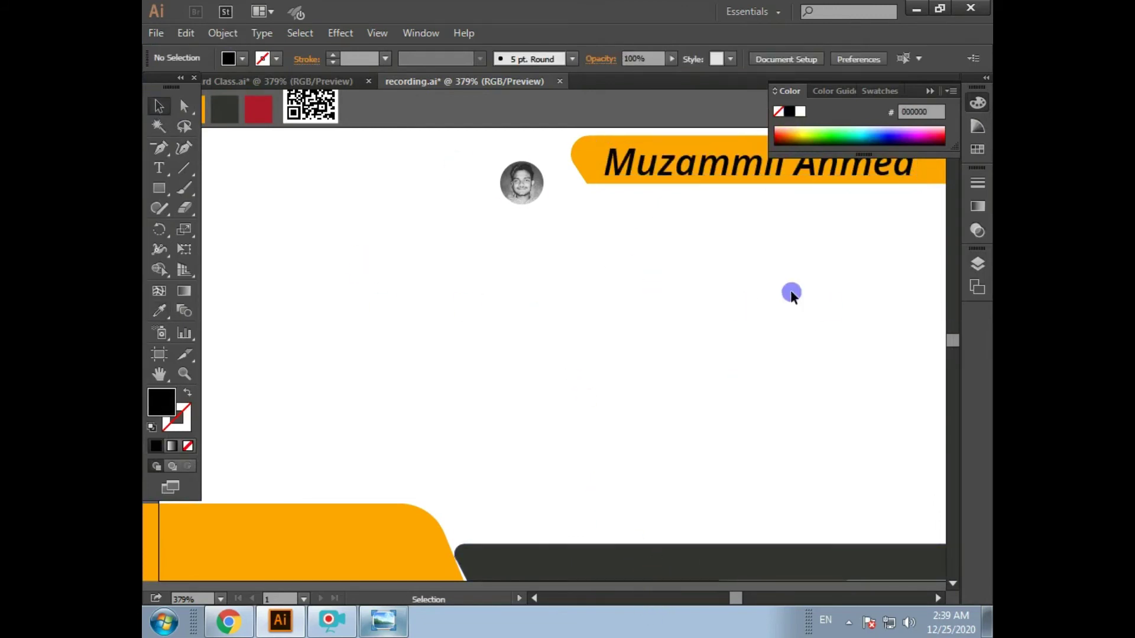
Move the round photo right against the banner's left end.
{"action": "key", "text": "Tab"}
{"action": "left_click", "coordinate": [517, 165]}
{"action": "left_click_drag", "start_coordinate": [523, 154], "coordinate": [557, 145]}
Copy the MZ Designs logo and lettering from Business Card Class.ai.
{"action": "left_click", "coordinate": [599, 214]}
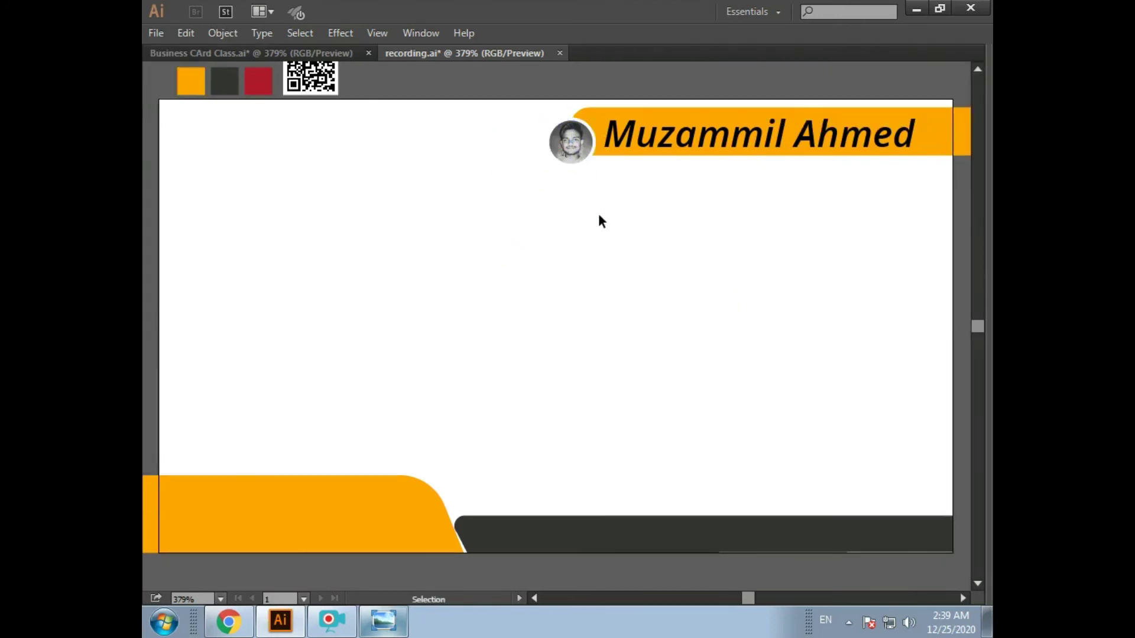
{"action": "left_click", "coordinate": [555, 147]}
{"action": "left_click", "coordinate": [665, 346]}
{"action": "left_click", "coordinate": [319, 56]}
{"action": "left_click_drag", "start_coordinate": [322, 155], "coordinate": [207, 413]}
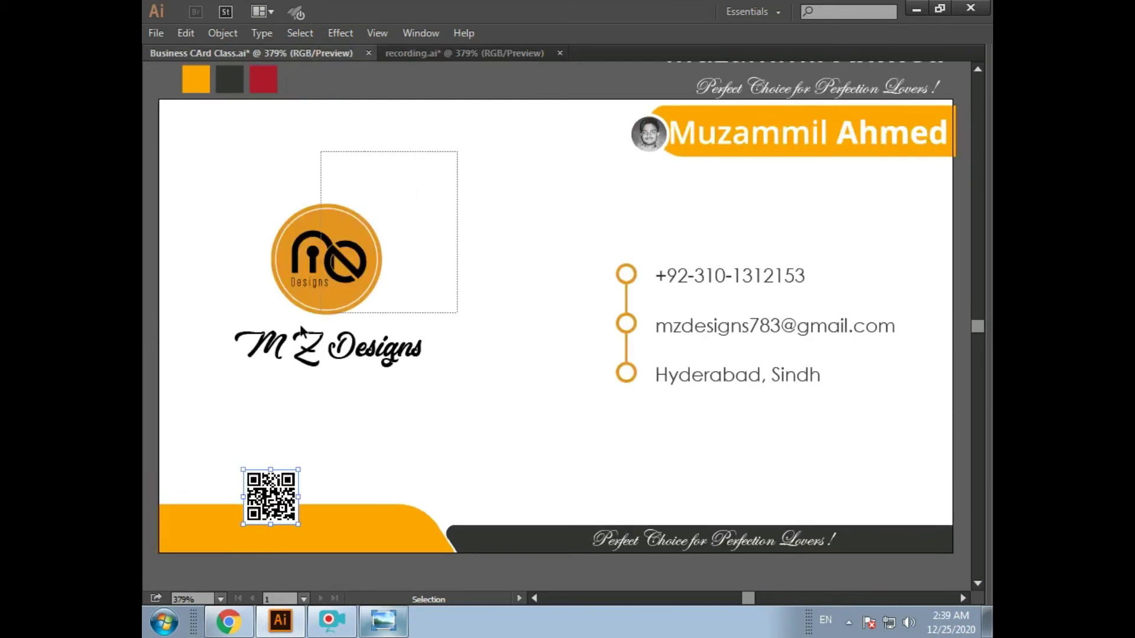
{"action": "key", "text": "a"}
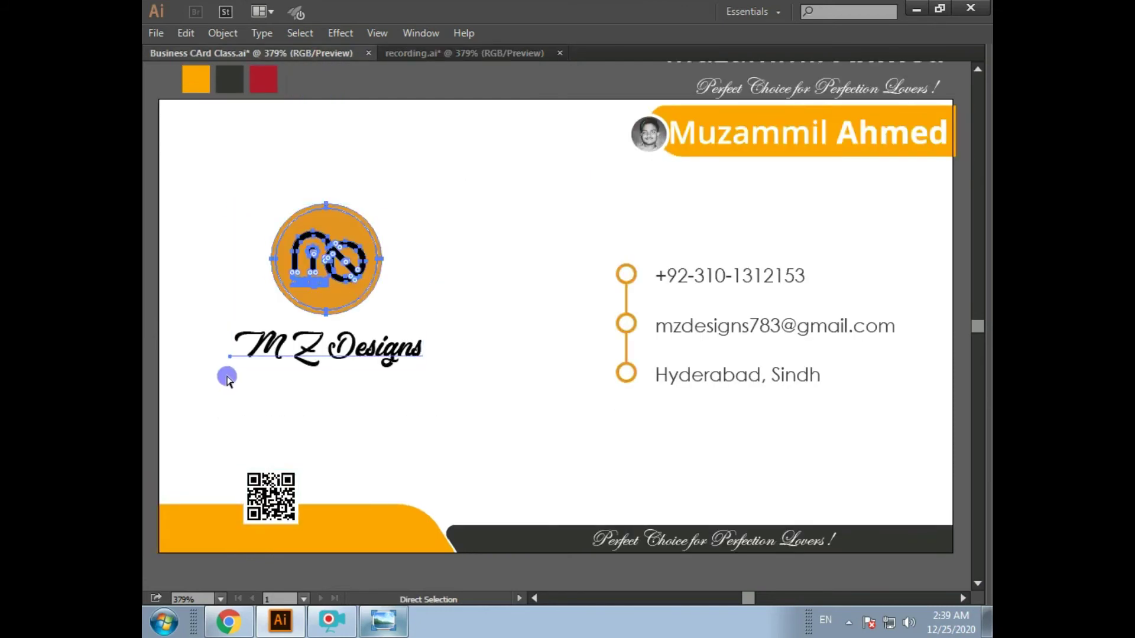
{"action": "key", "text": "v"}
Paste the logo group into recording.ai and position it on the card's left side.
{"action": "left_click", "coordinate": [431, 52]}
{"action": "key", "text": "ctrl+v"}
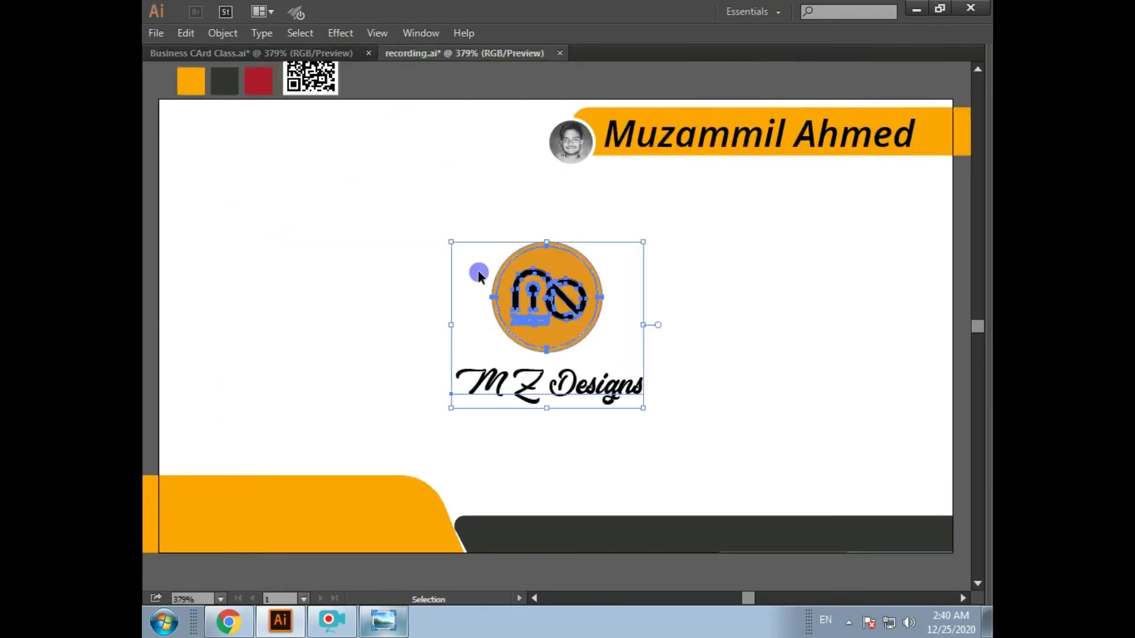
{"action": "mouse_move", "coordinate": [553, 296]}
{"action": "left_mouse_down"}
{"action": "mouse_move", "coordinate": [337, 257]}
{"action": "mouse_move", "coordinate": [336, 278]}
{"action": "left_mouse_up"}
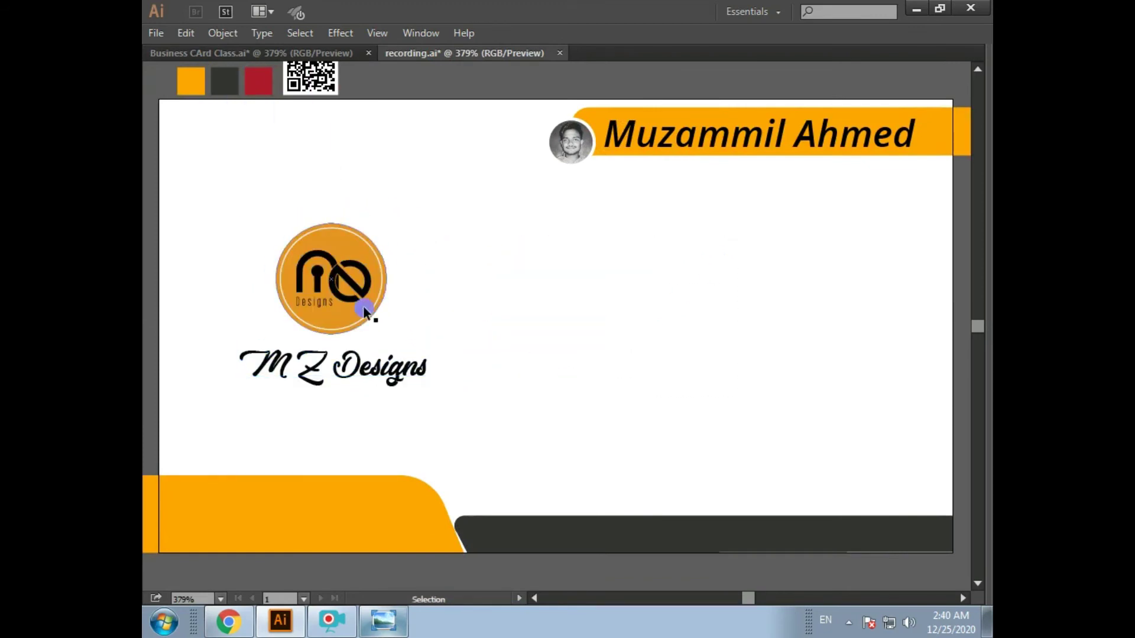
{"action": "left_click_drag", "start_coordinate": [468, 223], "coordinate": [278, 374]}
{"action": "left_click_drag", "start_coordinate": [332, 278], "coordinate": [325, 276]}
{"action": "left_click", "coordinate": [552, 365]}
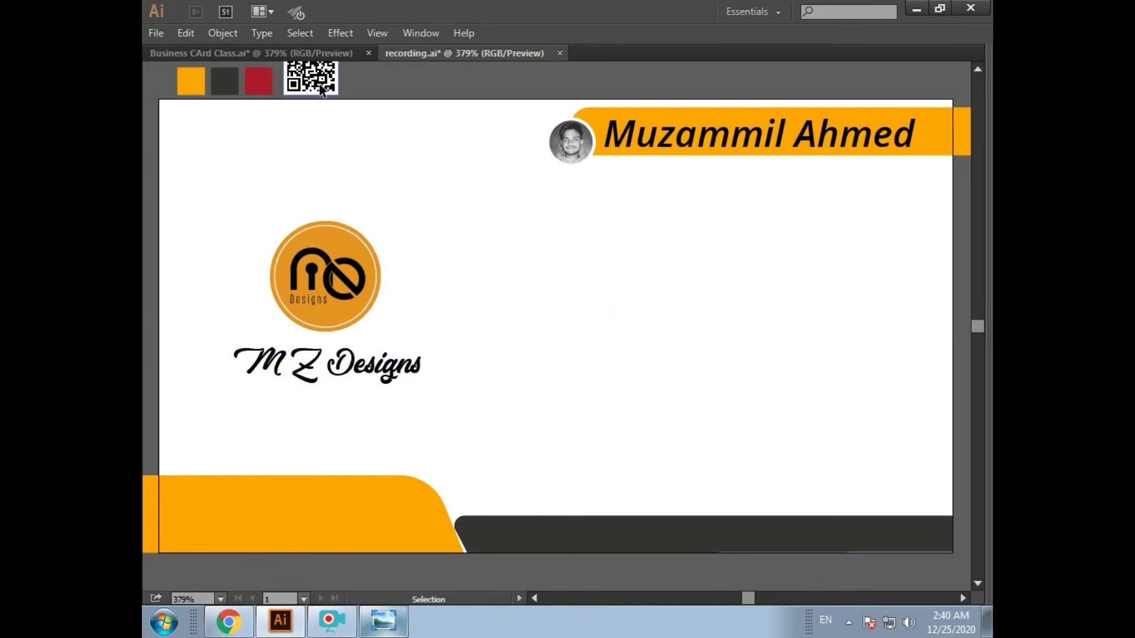
Move the QR code to the card's bottom-left and bring it in front of the orange block.
{"action": "left_click_drag", "start_coordinate": [319, 87], "coordinate": [299, 495]}
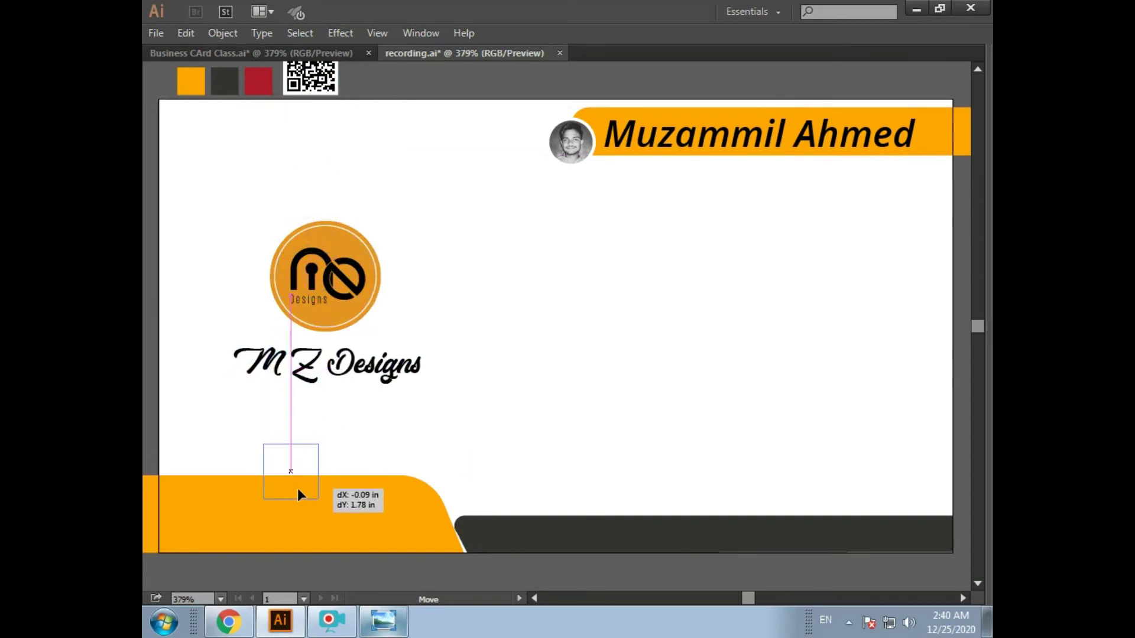
{"action": "left_click_drag", "start_coordinate": [299, 495], "coordinate": [286, 465]}
{"action": "left_click", "coordinate": [461, 398]}
{"action": "left_click", "coordinate": [286, 463]}
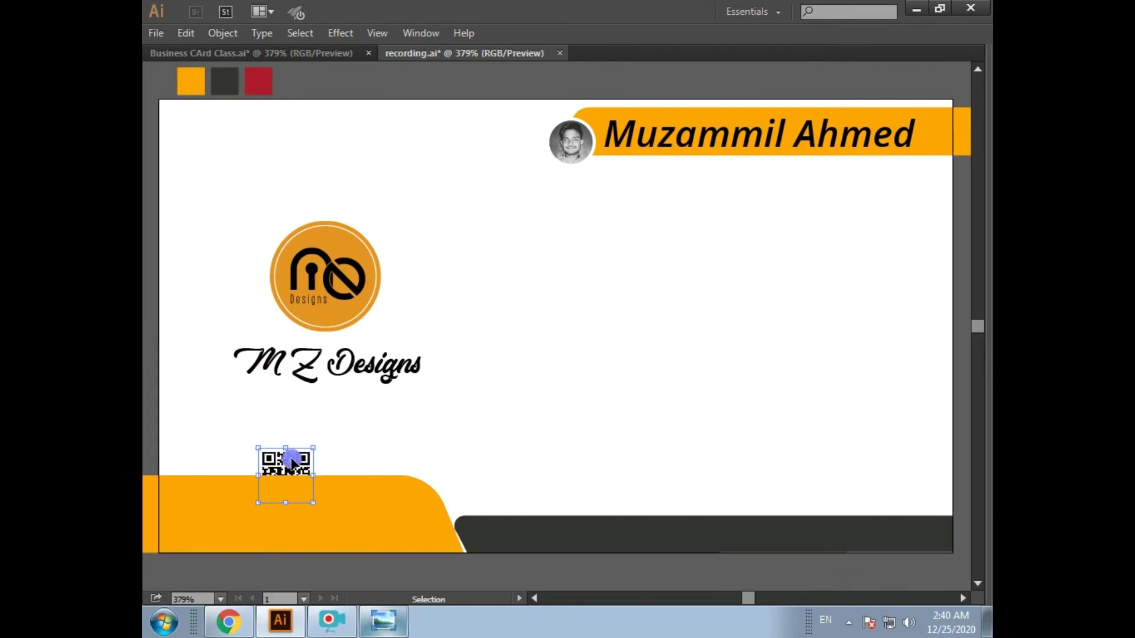
{"action": "right_click", "coordinate": [292, 466]}
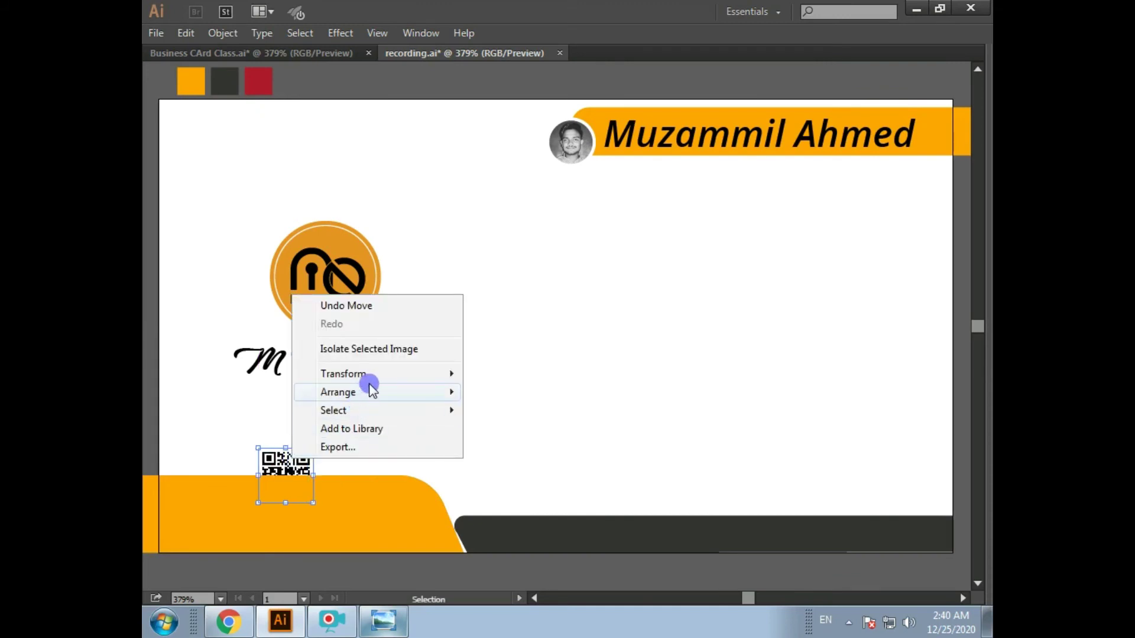
{"action": "mouse_move", "coordinate": [338, 391]}
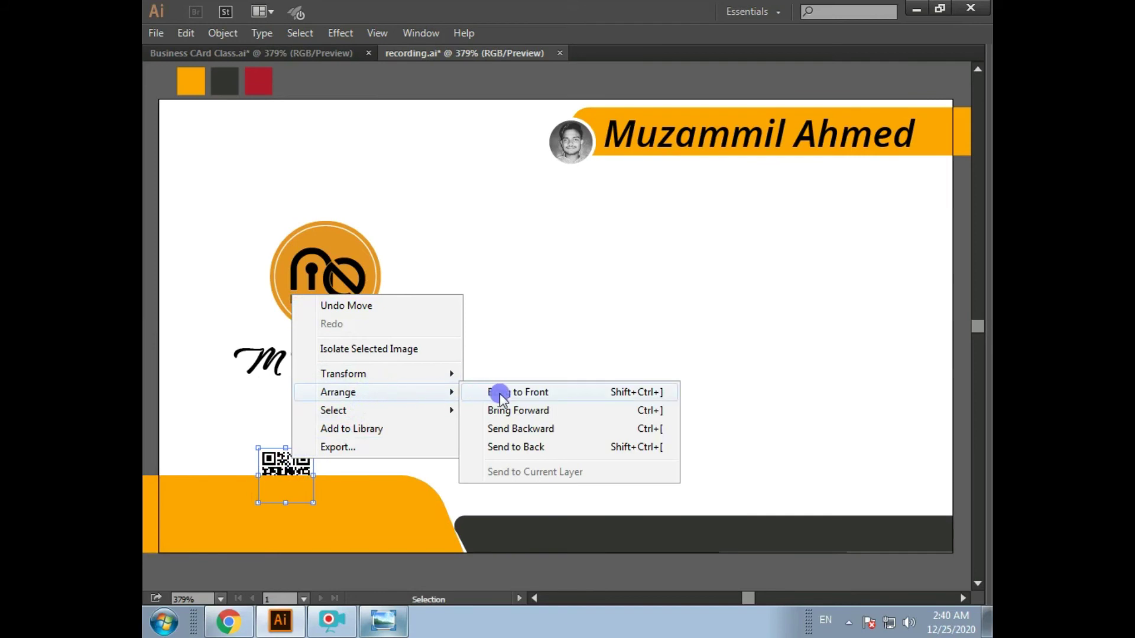
{"action": "left_click", "coordinate": [499, 393]}
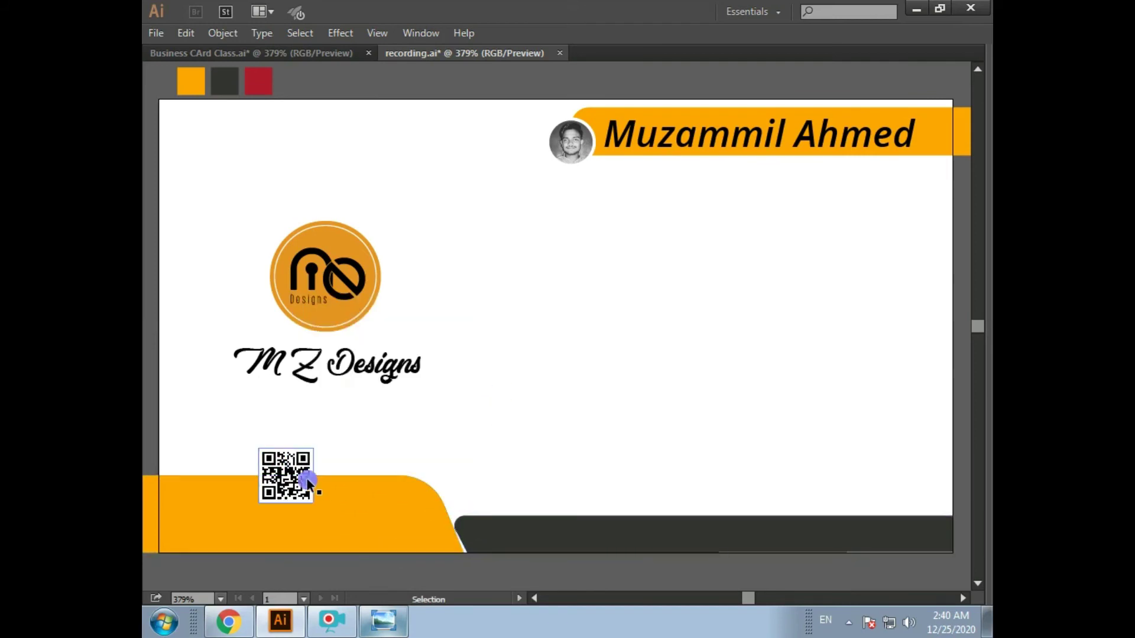
{"action": "left_click", "coordinate": [329, 519]}
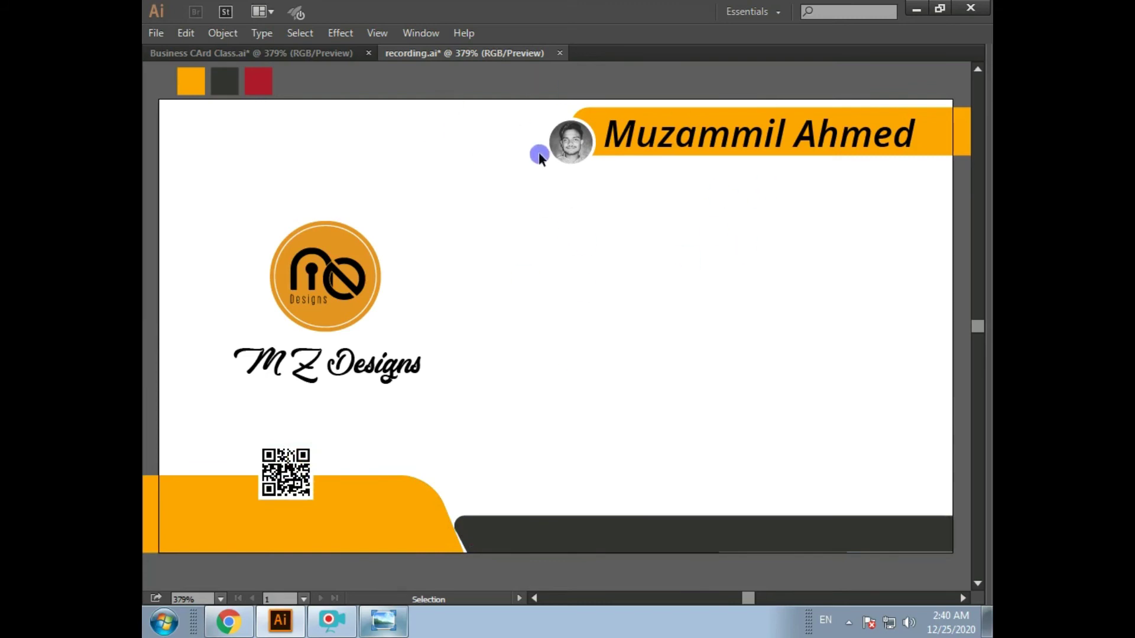
Draw a small circle with the Ellipse tool to the right of the logo.
{"action": "left_click", "coordinate": [318, 54]}
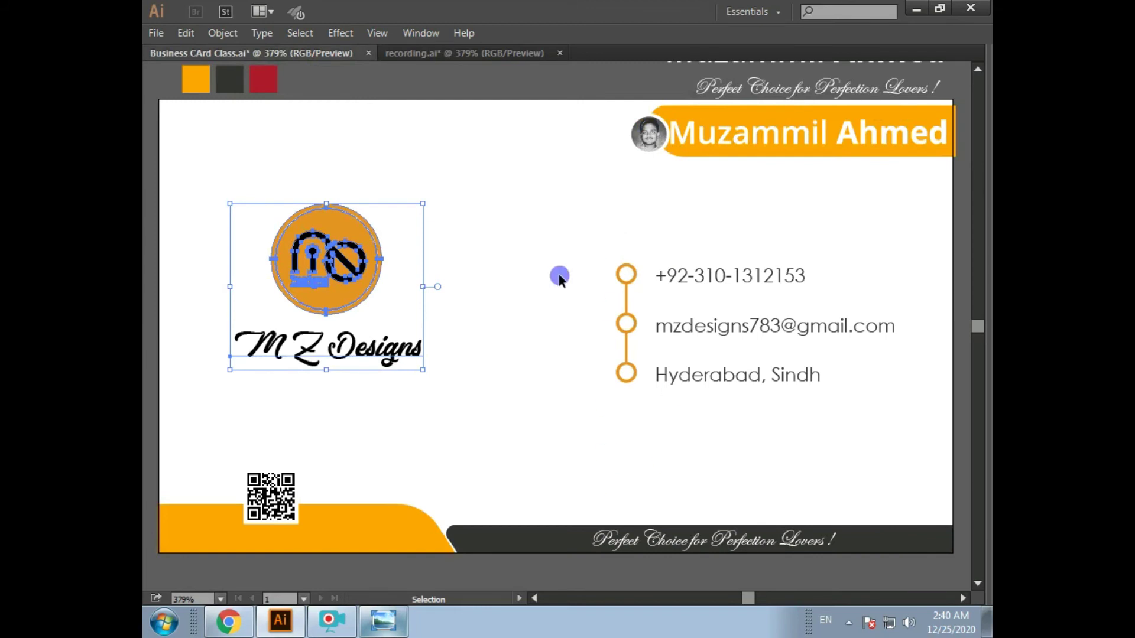
{"action": "key", "text": "Tab"}
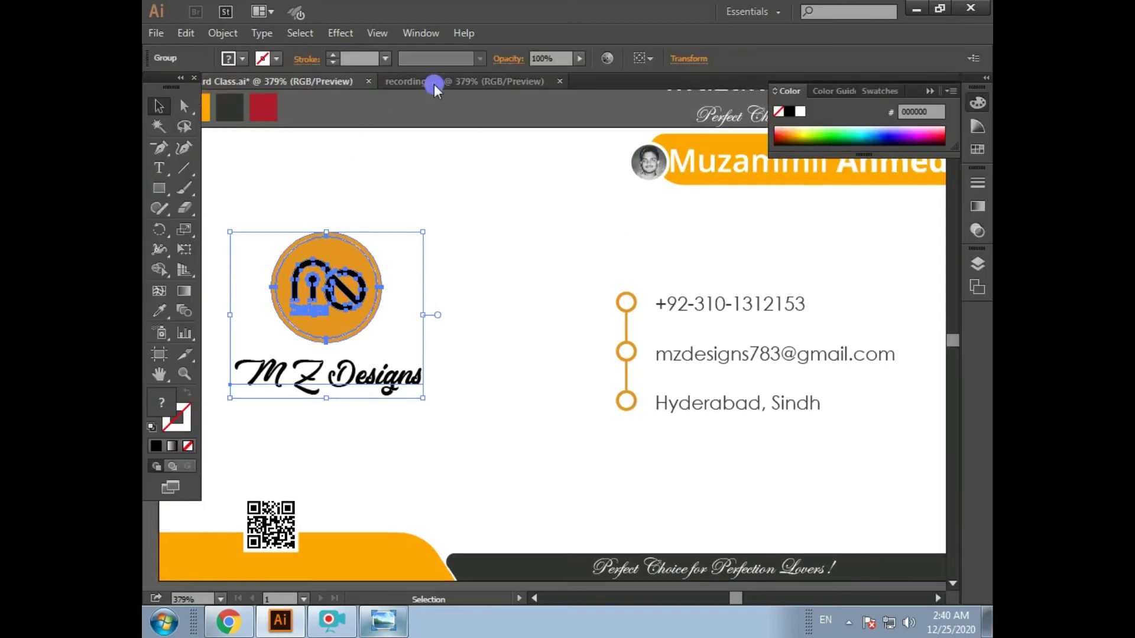
{"action": "left_click", "coordinate": [456, 82]}
{"action": "left_click", "coordinate": [159, 188]}
{"action": "left_click_drag", "start_coordinate": [159, 189], "coordinate": [246, 227]}
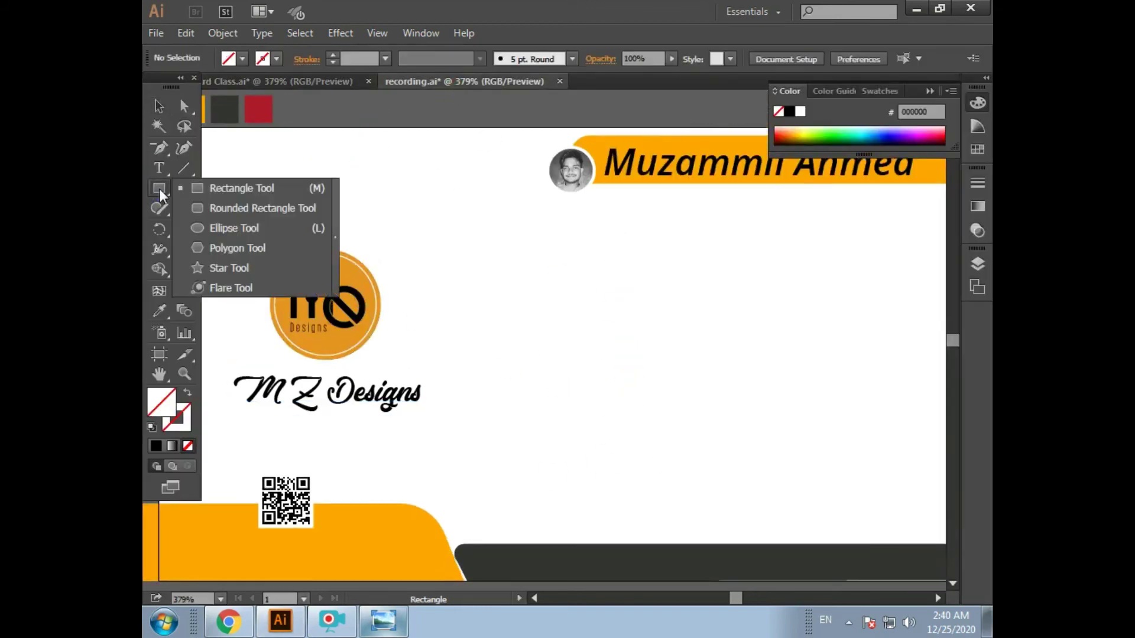
{"action": "key", "text": "Tab"}
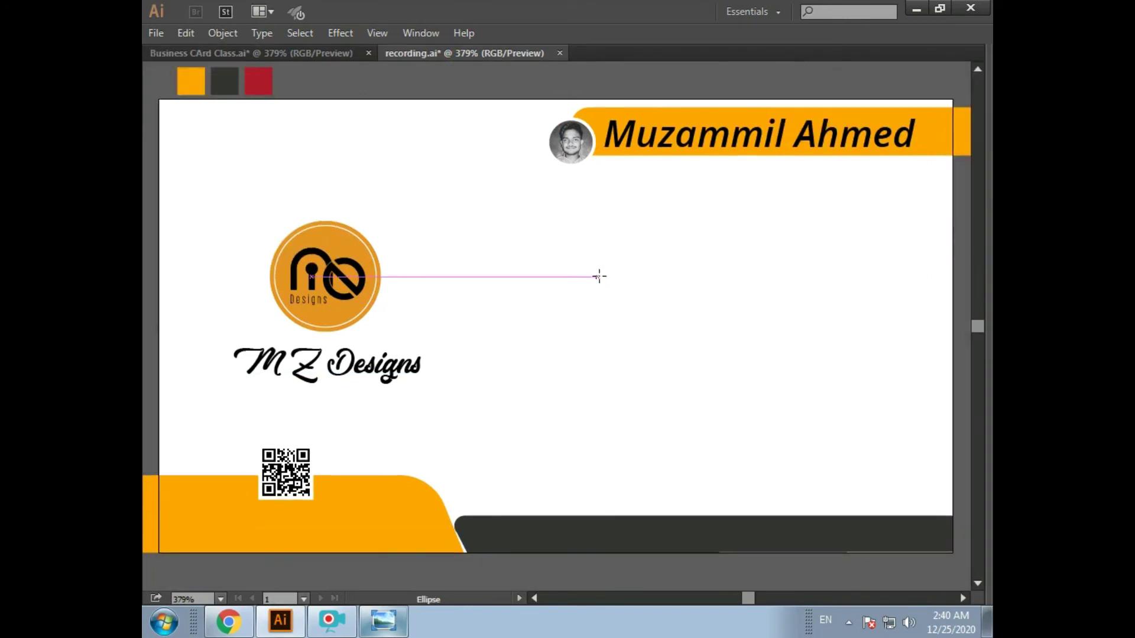
{"action": "left_click_drag", "start_coordinate": [595, 275], "coordinate": [618, 295]}
Turn the circle into an unfilled ring with the banner's orange as a 0.6 pt stroke.
{"action": "key", "text": "Tab"}
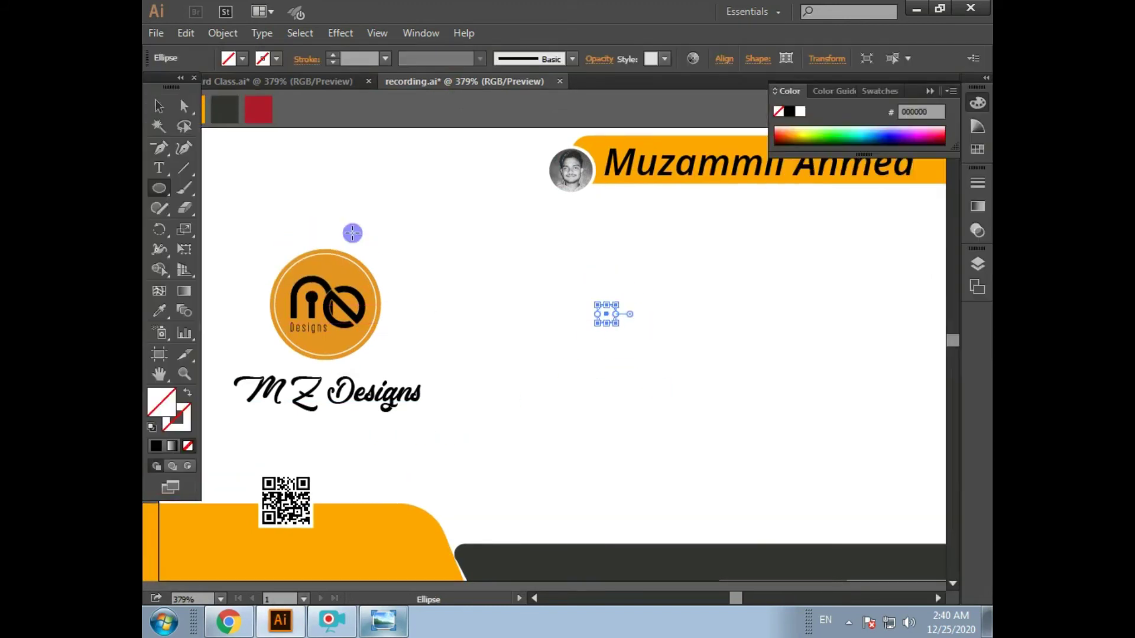
{"action": "left_click", "coordinate": [373, 60]}
{"action": "type", "text": "0.6"}
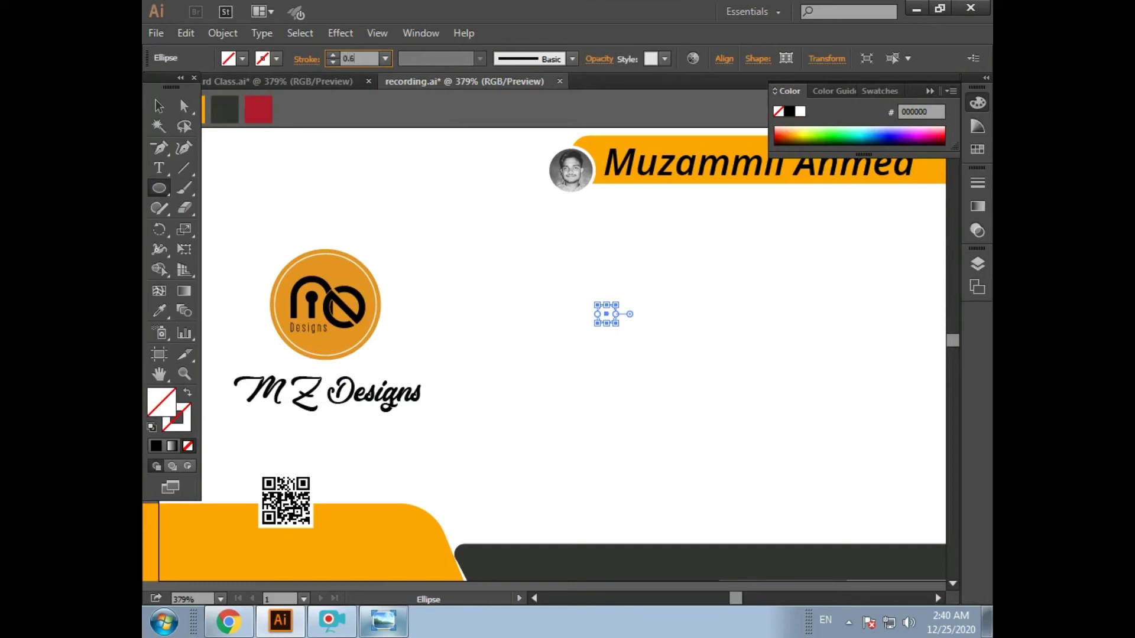
{"action": "key", "text": "Return"}
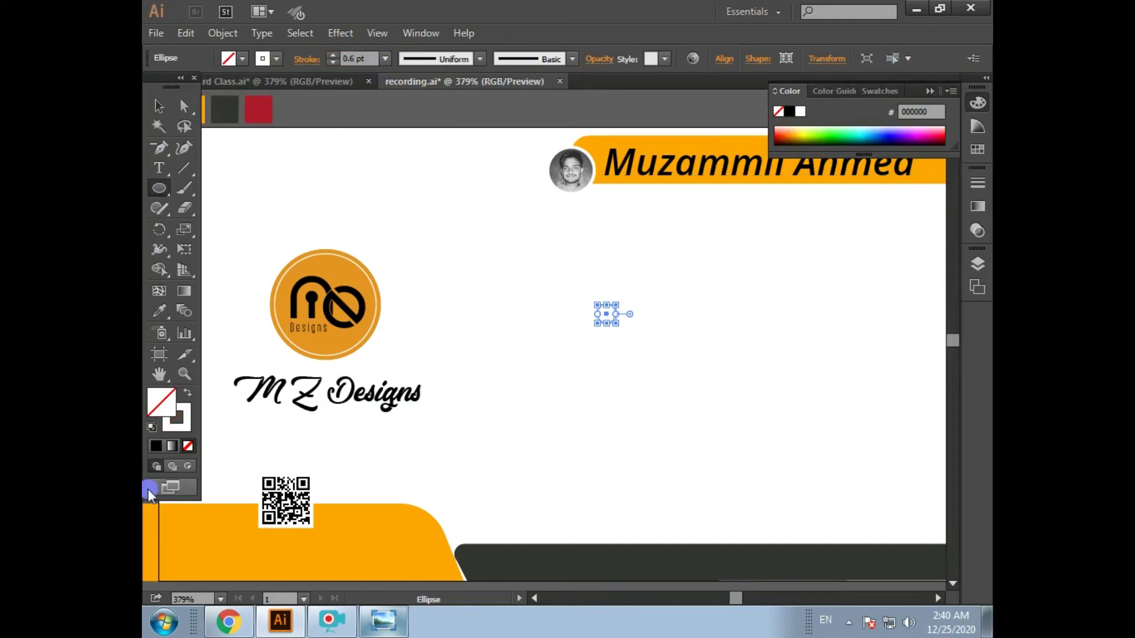
{"action": "key", "text": "i"}
{"action": "left_click", "coordinate": [366, 535]}
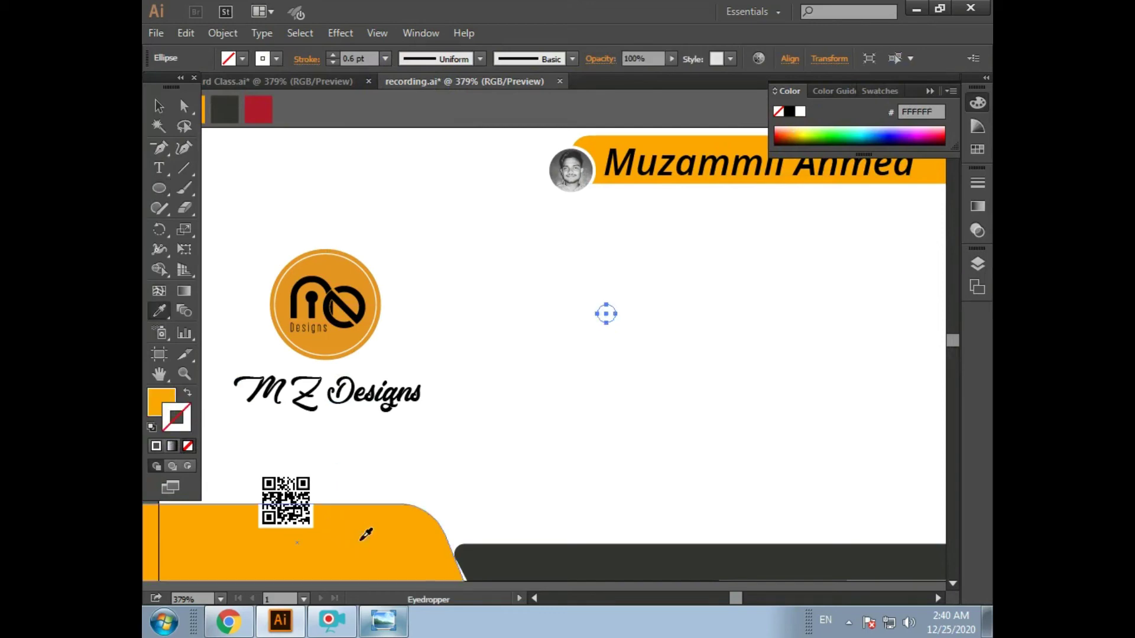
{"action": "left_click", "coordinate": [186, 392]}
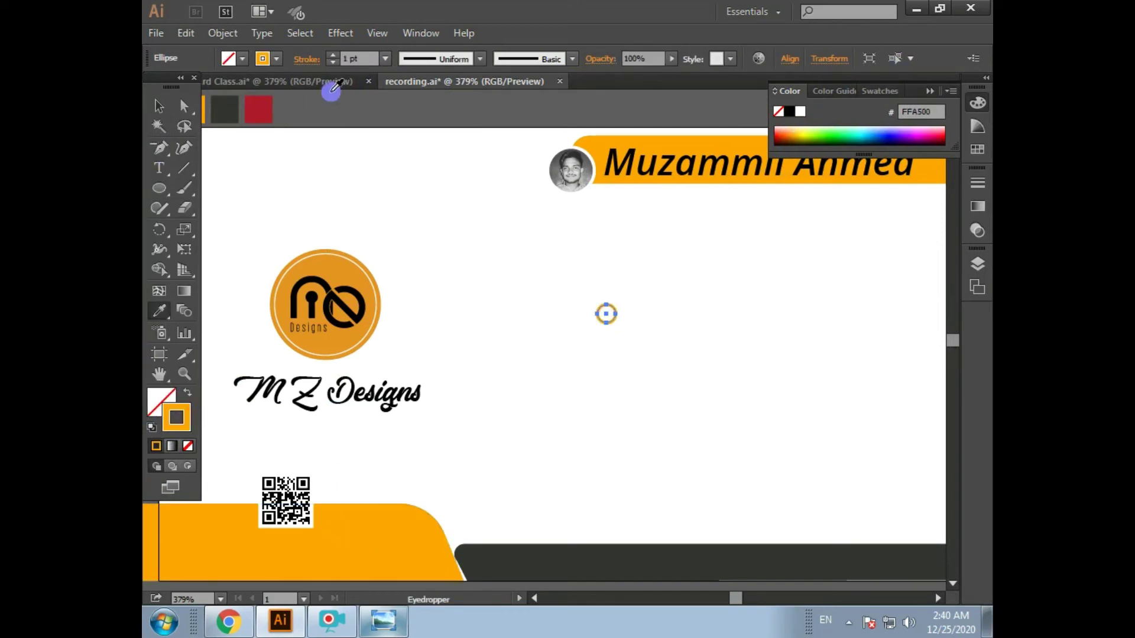
{"action": "type", "text": "0.6"}
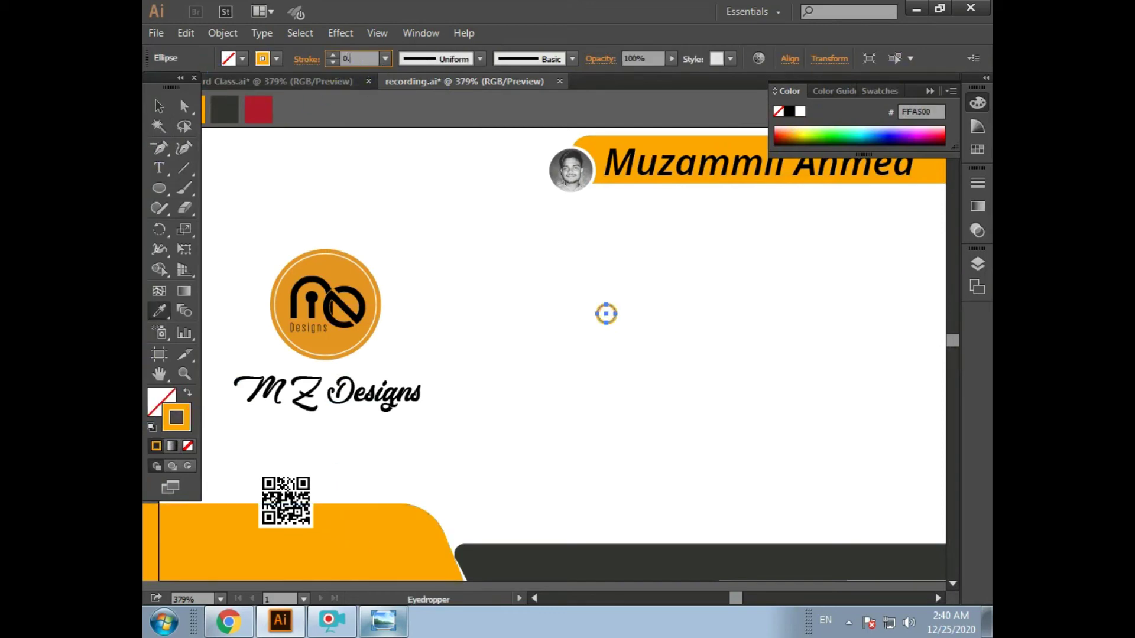
{"action": "key", "text": "Return"}
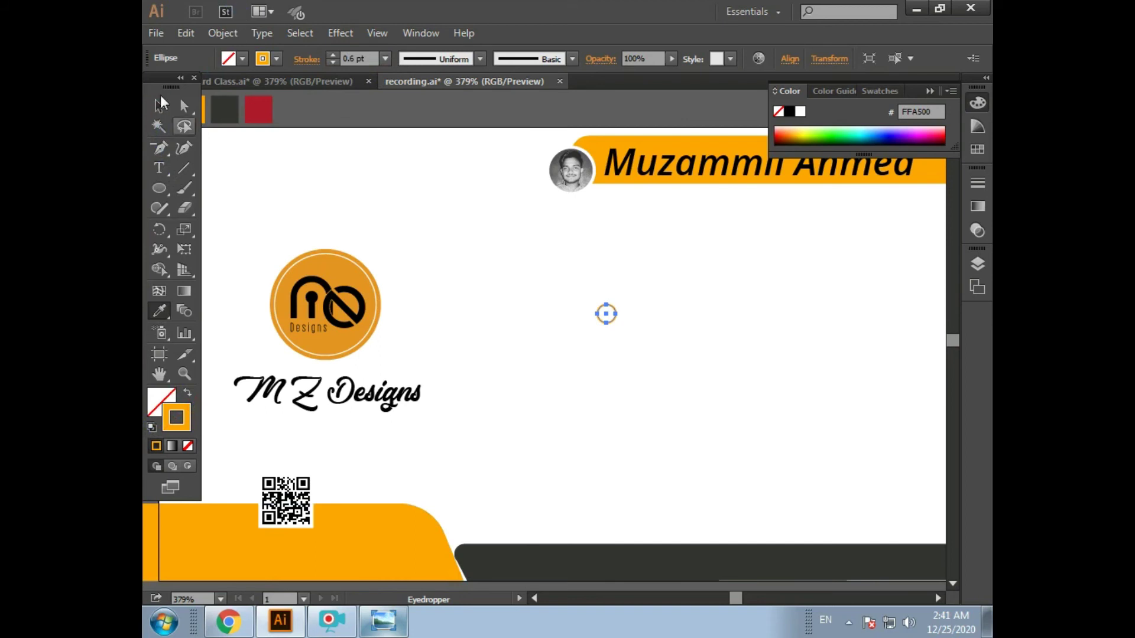
Expand the orange ring's outline into a solid shape with Object > Expand.
{"action": "left_click", "coordinate": [158, 105]}
{"action": "left_click", "coordinate": [478, 325]}
{"action": "left_click_drag", "start_coordinate": [675, 242], "coordinate": [526, 357]}
{"action": "type", "text": "1"}
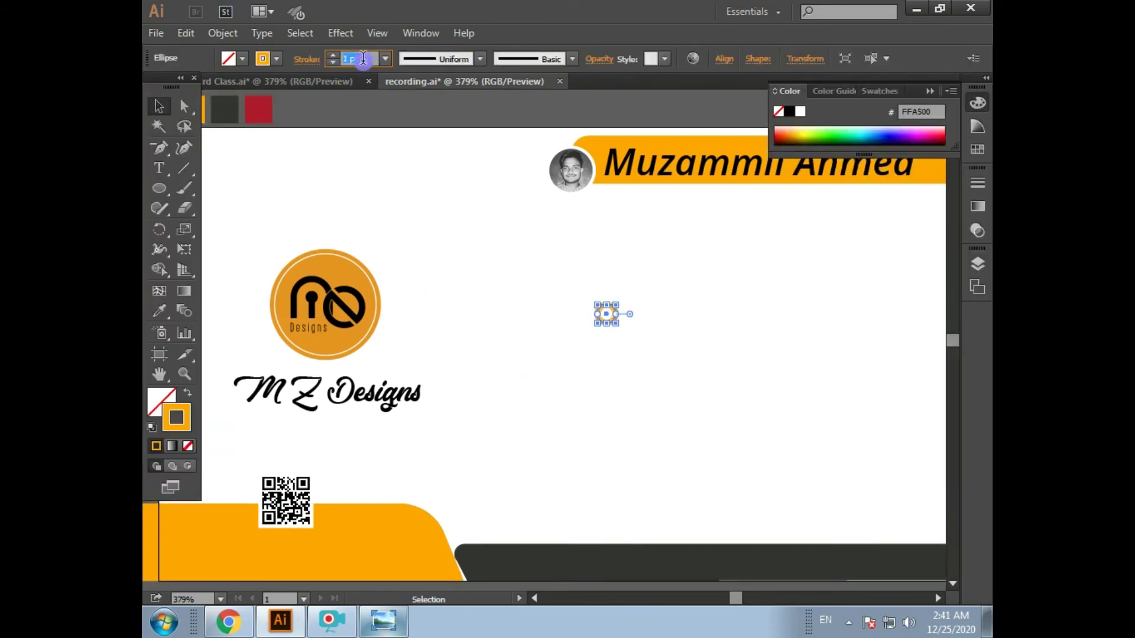
{"action": "left_click_drag", "start_coordinate": [463, 251], "coordinate": [577, 377]}
{"action": "left_click", "coordinate": [668, 377]}
{"action": "left_click_drag", "start_coordinate": [659, 278], "coordinate": [570, 370]}
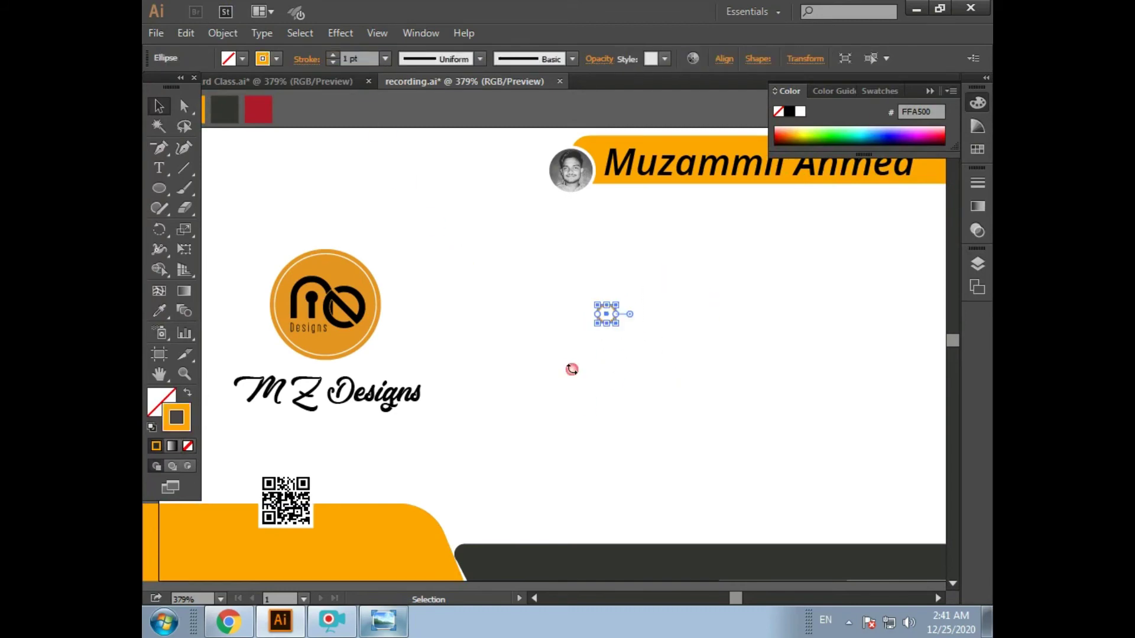
{"action": "left_click", "coordinate": [223, 33]}
{"action": "left_click", "coordinate": [284, 188]}
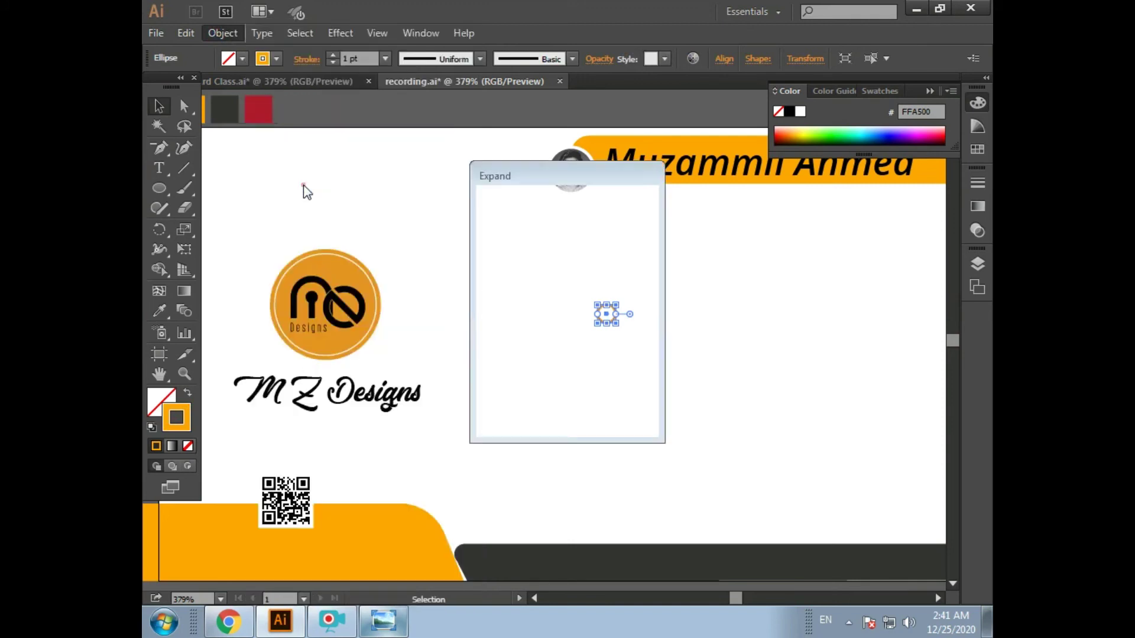
{"action": "left_click", "coordinate": [533, 402]}
{"action": "left_click", "coordinate": [620, 354]}
Raise the ring slightly and give it a white fill inside its orange outline.
{"action": "left_click_drag", "start_coordinate": [621, 334], "coordinate": [609, 306]}
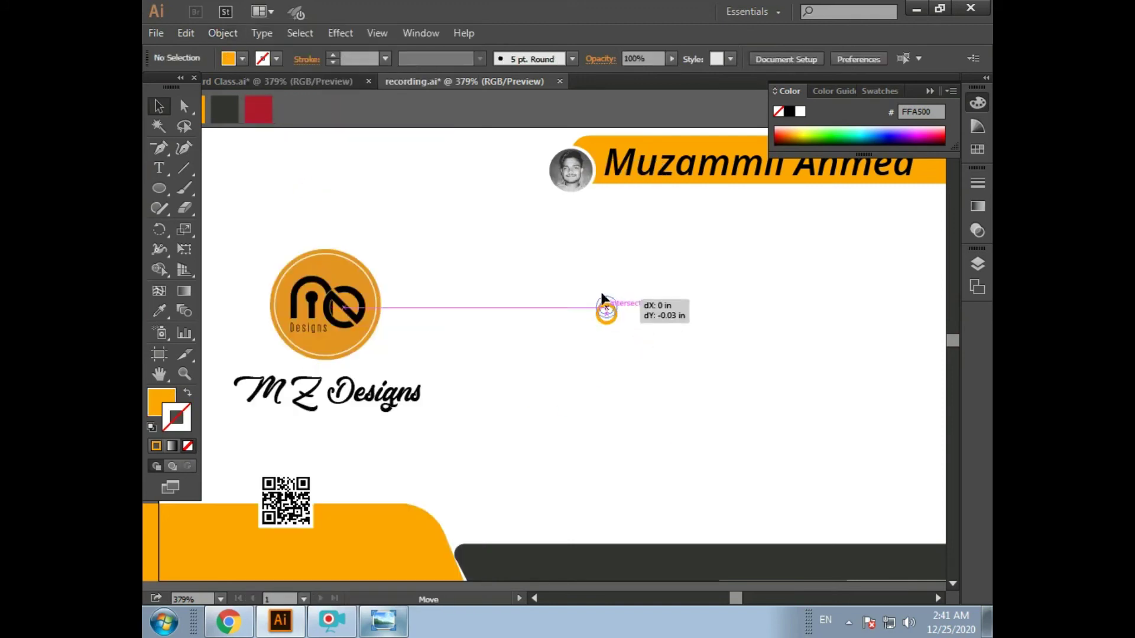
{"action": "left_click", "coordinate": [656, 266]}
{"action": "left_click", "coordinate": [258, 450]}
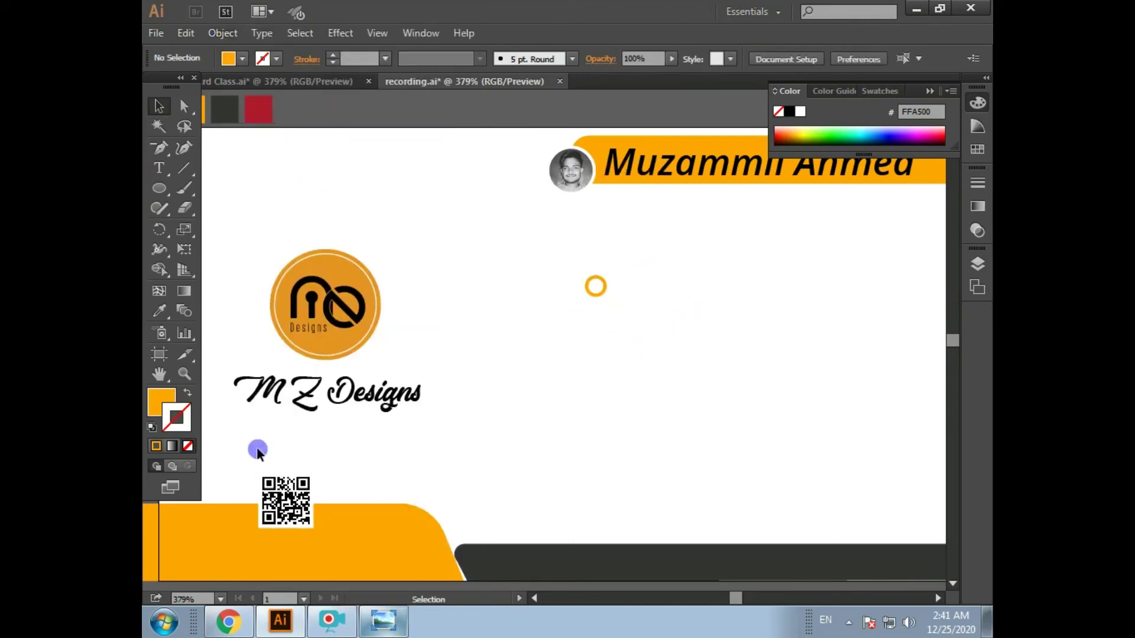
{"action": "left_click", "coordinate": [168, 404]}
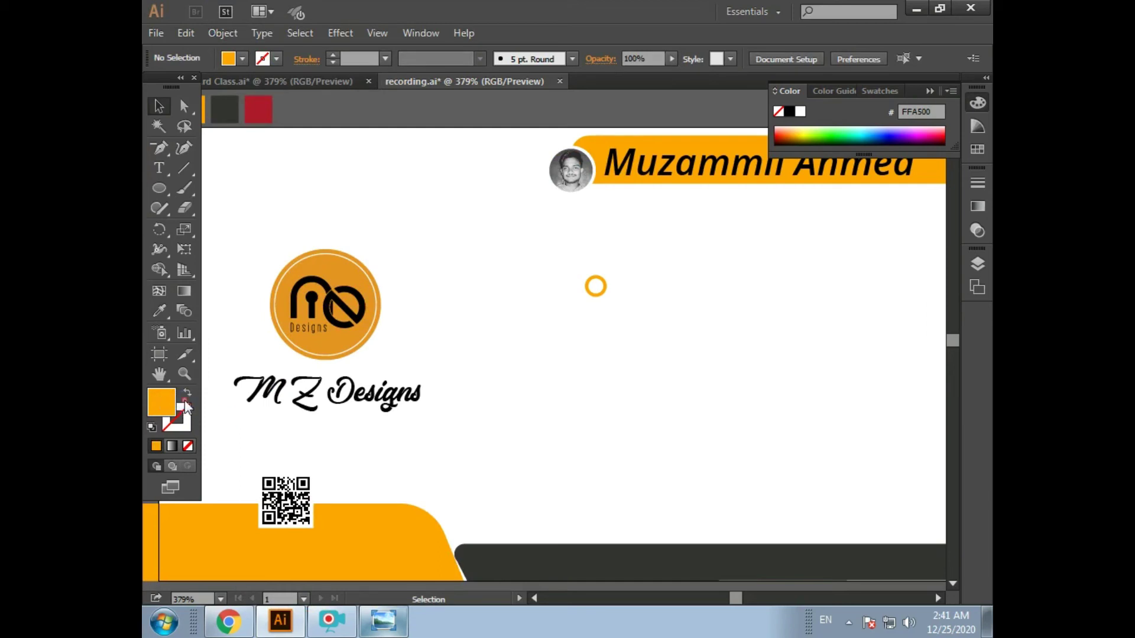
{"action": "left_click", "coordinate": [188, 393]}
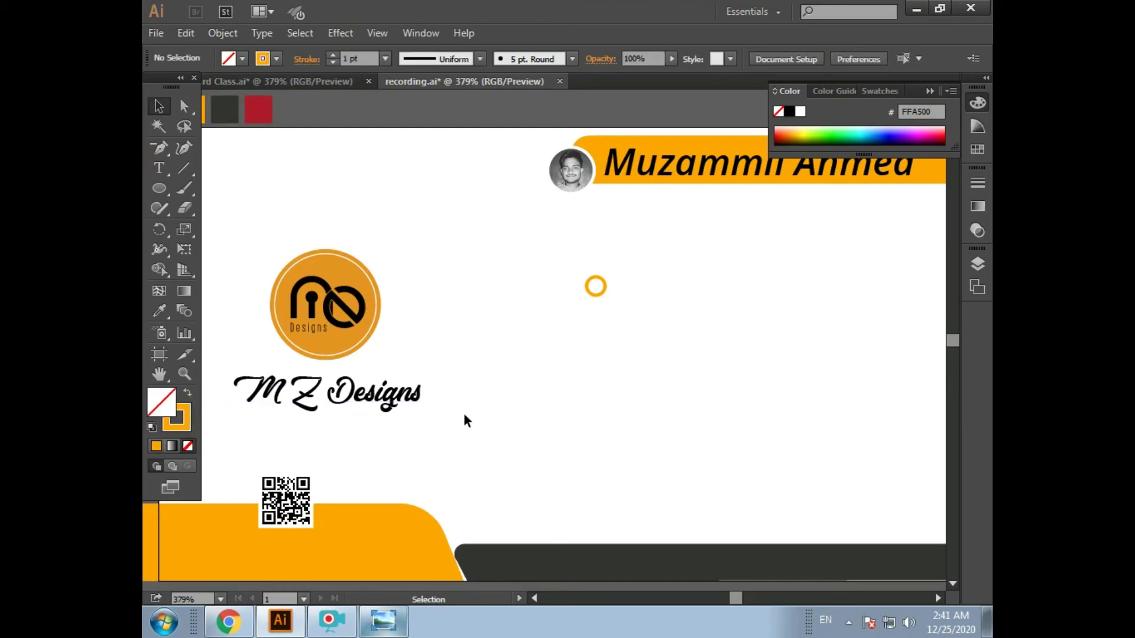
{"action": "left_click", "coordinate": [161, 407]}
{"action": "double_click", "coordinate": [161, 402]}
{"action": "left_click_drag", "start_coordinate": [367, 313], "coordinate": [326, 286]}
{"action": "key", "text": "Return"}
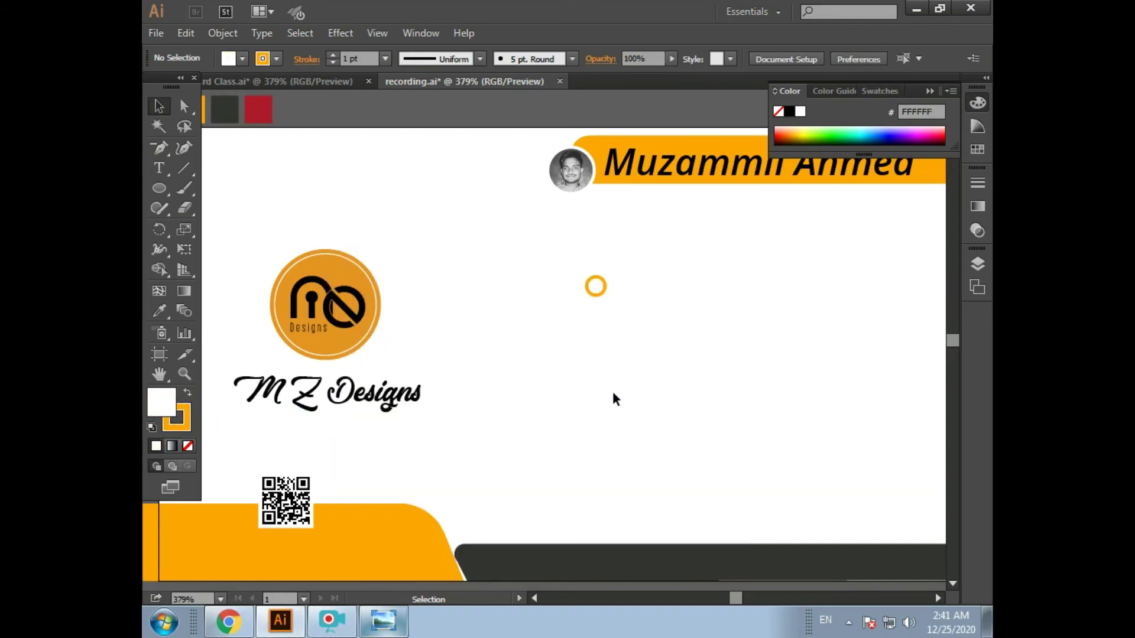
Shift the orange ring slightly to the left.
{"action": "left_click_drag", "start_coordinate": [649, 253], "coordinate": [531, 335]}
{"action": "left_click", "coordinate": [532, 335]}
{"action": "left_click_drag", "start_coordinate": [626, 264], "coordinate": [561, 327]}
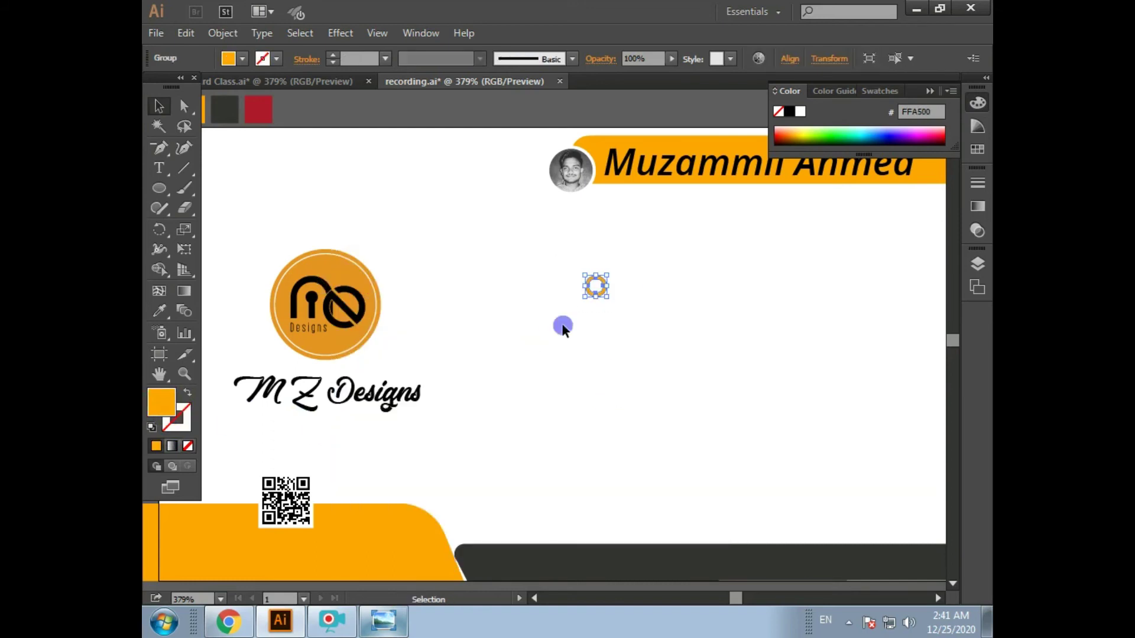
{"action": "key", "text": "Left"}
{"action": "key", "text": "Left"}
{"action": "key", "text": "Left"}
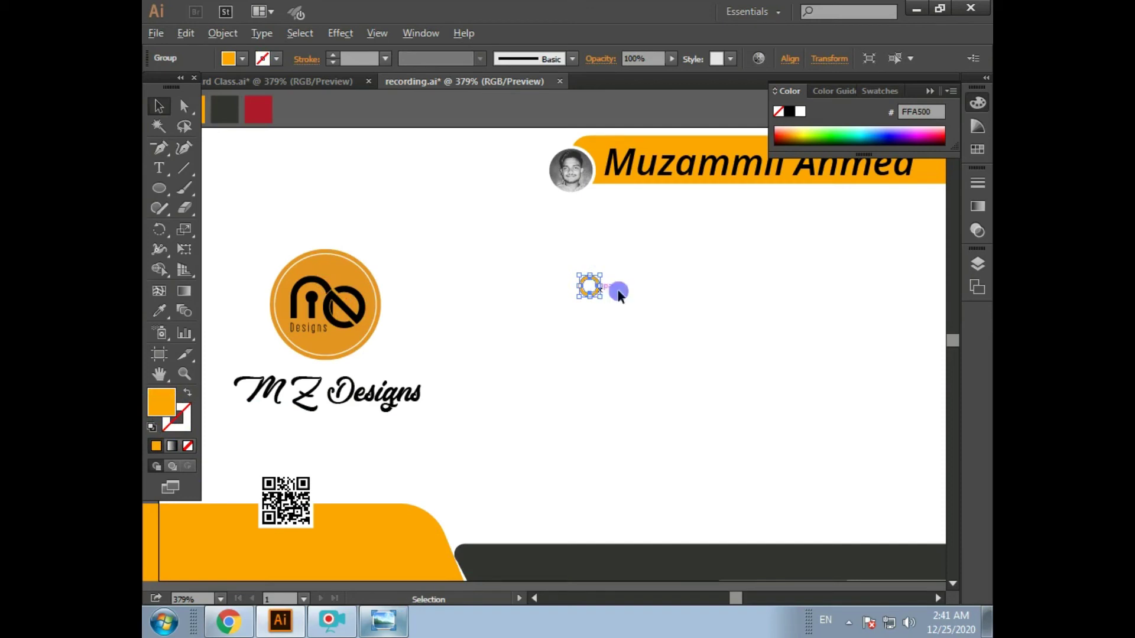
{"action": "left_click", "coordinate": [598, 292]}
Copy the ring straight down twice for three rings, then nudge the column left.
{"action": "left_click_drag", "start_coordinate": [596, 293], "coordinate": [596, 339]}
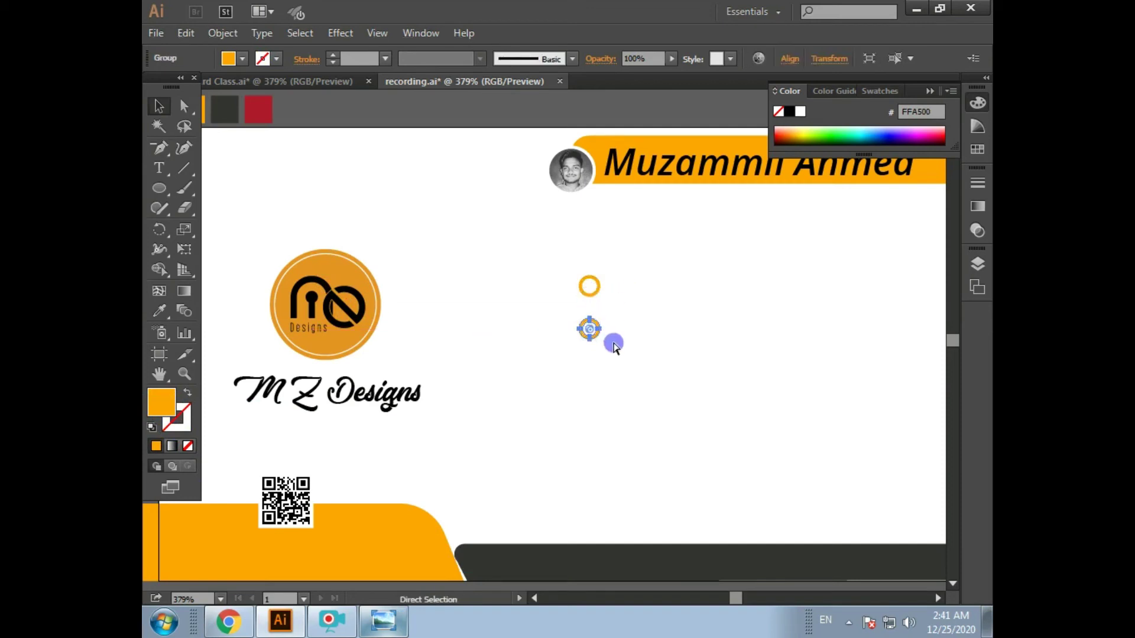
{"action": "key", "text": "ctrl+d"}
{"action": "left_click", "coordinate": [613, 346]}
{"action": "left_click_drag", "start_coordinate": [697, 218], "coordinate": [500, 613]}
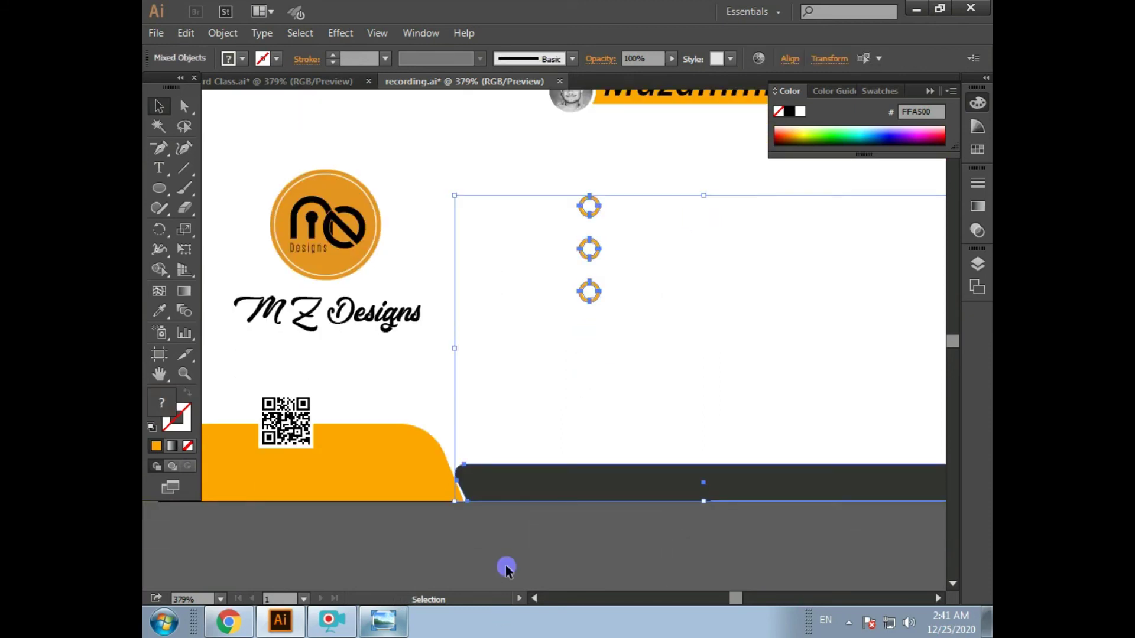
{"action": "left_click", "coordinate": [471, 391]}
{"action": "left_click", "coordinate": [594, 296]}
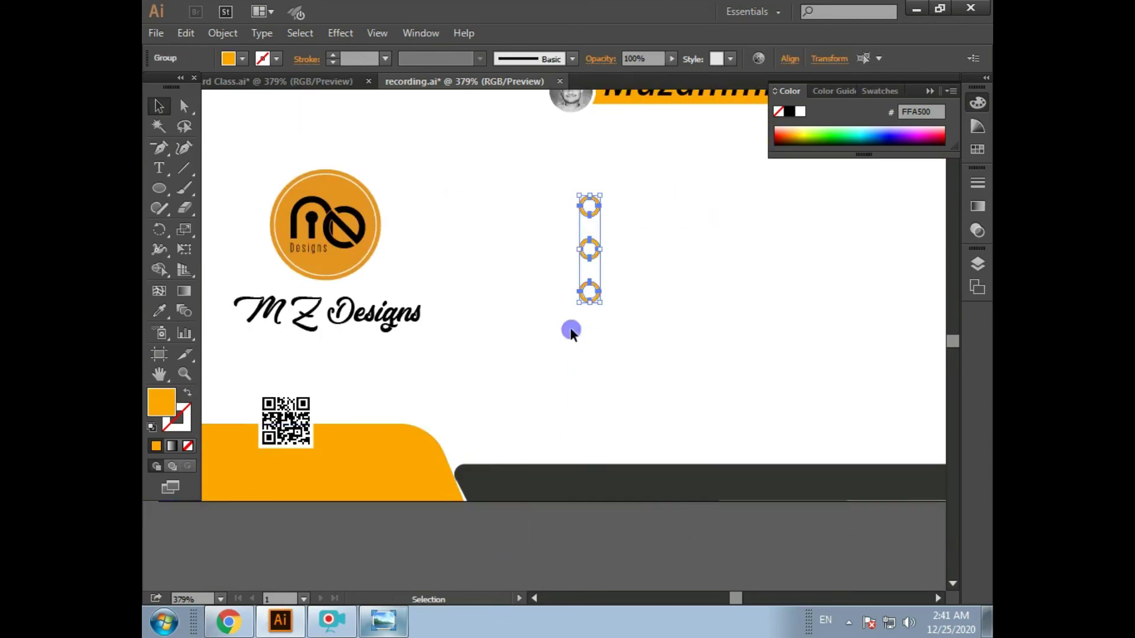
{"action": "key", "text": "Left"}
{"action": "key", "text": "Left"}
{"action": "key", "text": "Left"}
{"action": "left_click", "coordinate": [638, 362]}
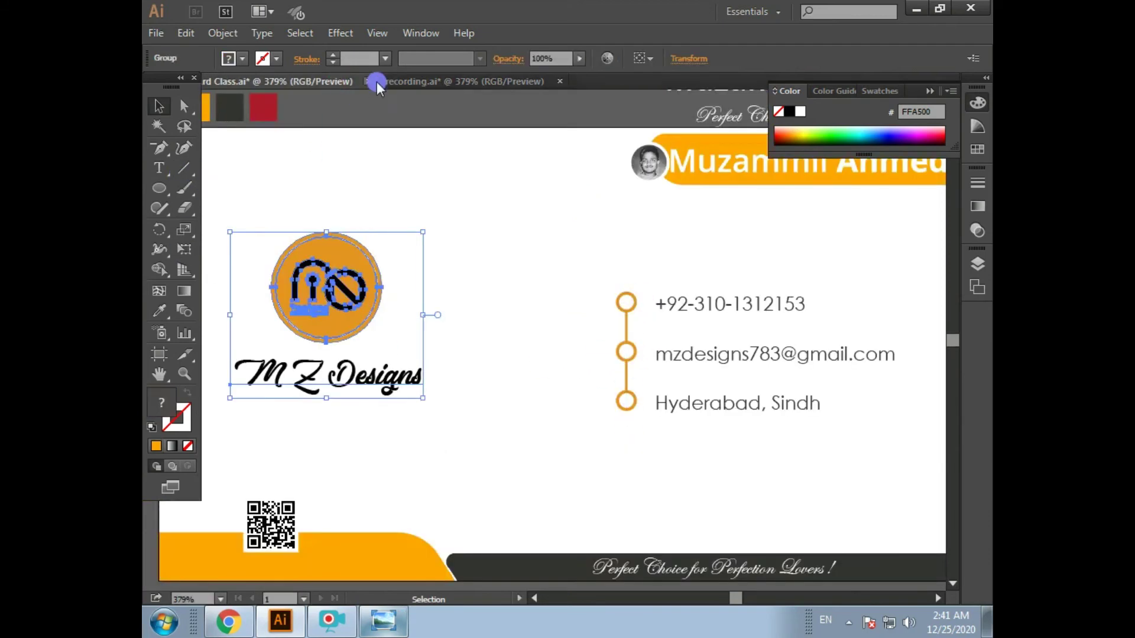
Draw a vertical line through the rings in recording.ai with a 1 pt orange stroke.
{"action": "left_click", "coordinate": [447, 83]}
{"action": "left_click", "coordinate": [185, 171]}
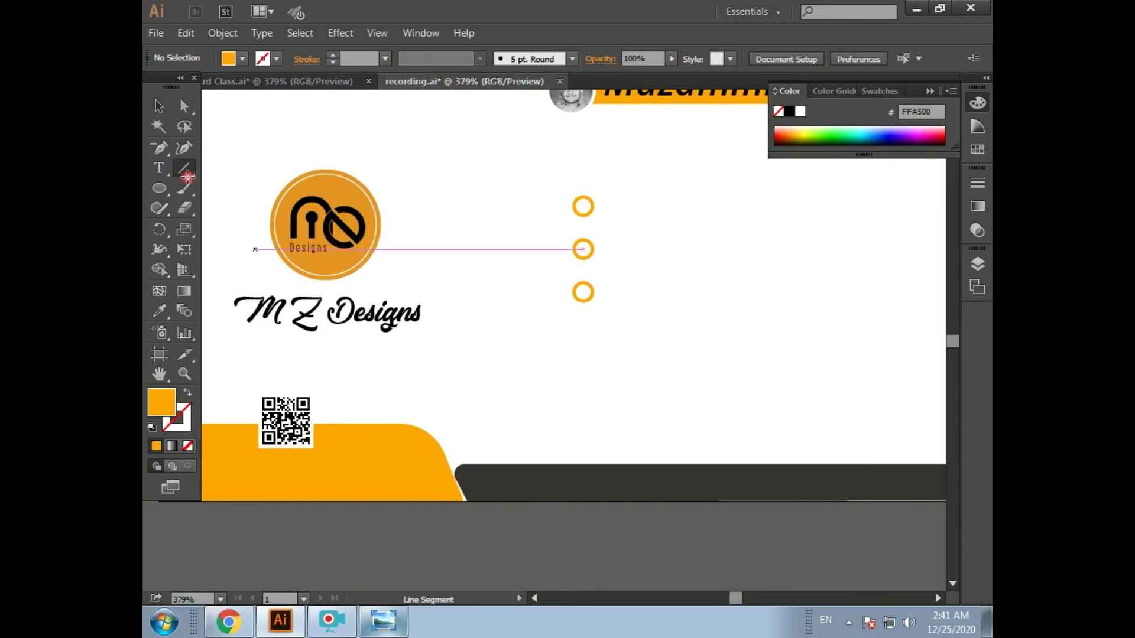
{"action": "left_click_drag", "start_coordinate": [582, 215], "coordinate": [582, 299]}
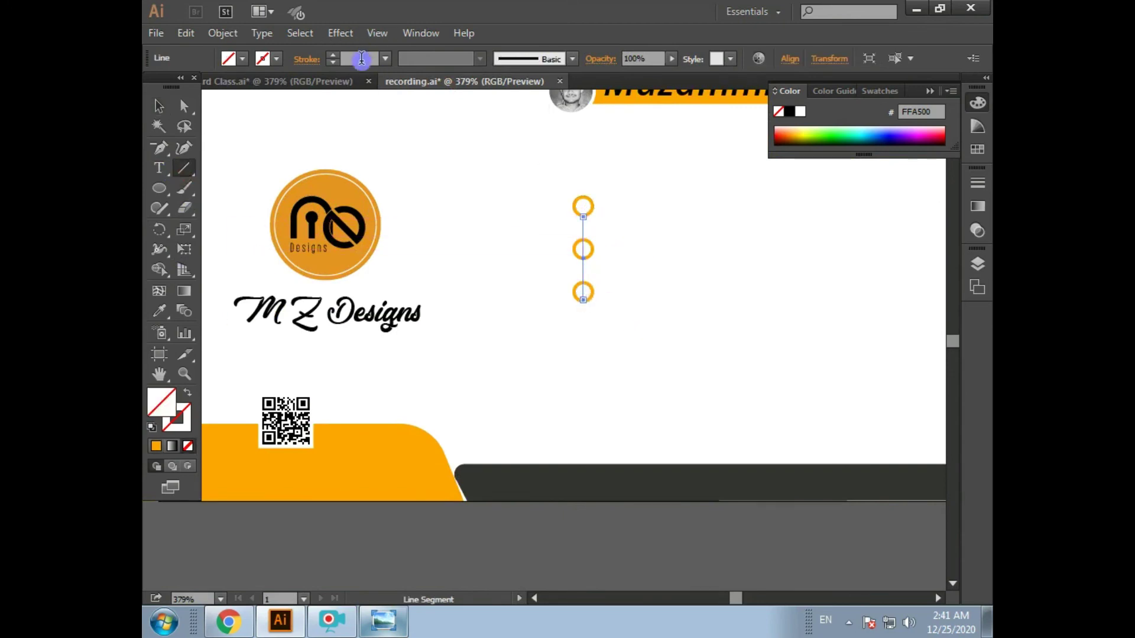
{"action": "left_click", "coordinate": [333, 54]}
{"action": "left_click", "coordinate": [159, 110]}
{"action": "left_click", "coordinate": [473, 122]}
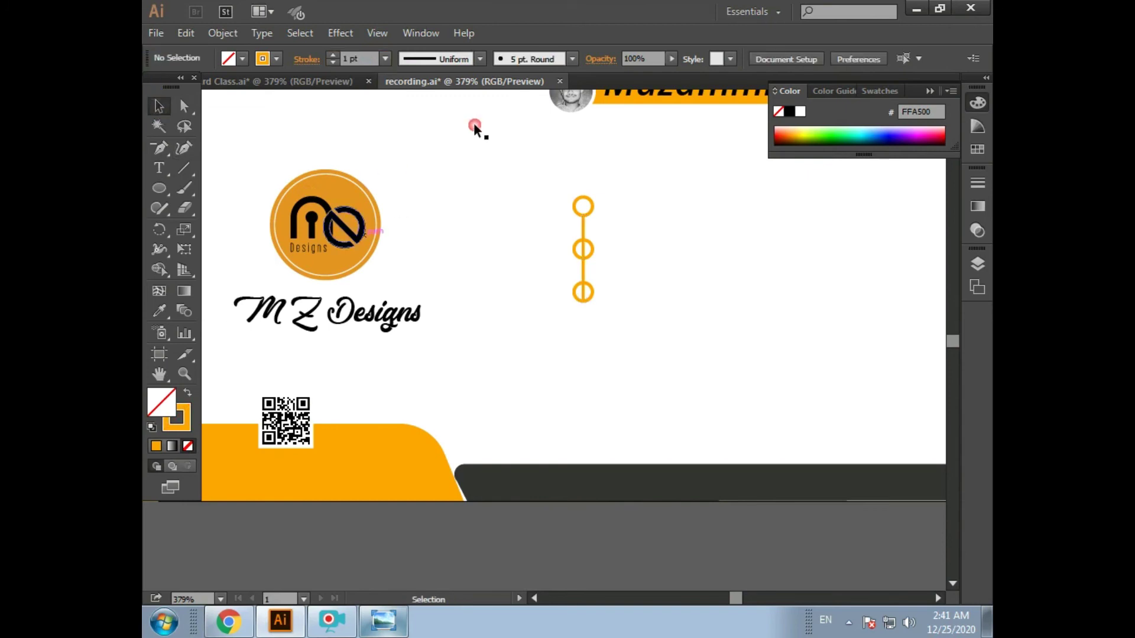
Zoom in on the rings and inspect the orange connecting line.
{"action": "key", "text": "z"}
{"action": "left_click_drag", "start_coordinate": [599, 230], "coordinate": [590, 361]}
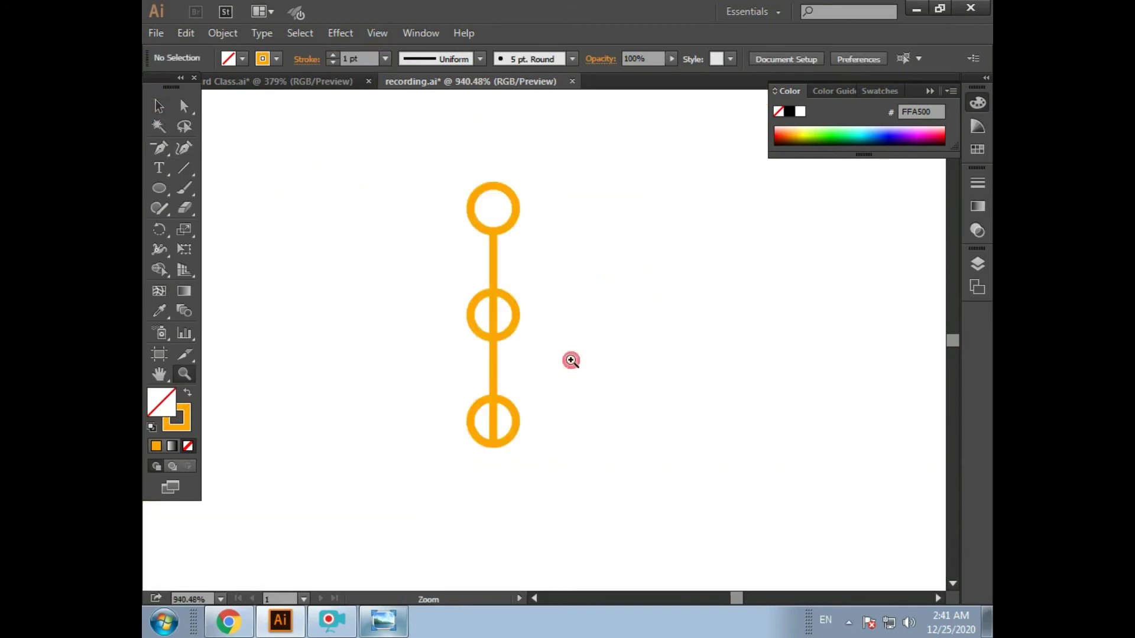
{"action": "left_click", "coordinate": [159, 106]}
{"action": "left_click", "coordinate": [495, 265]}
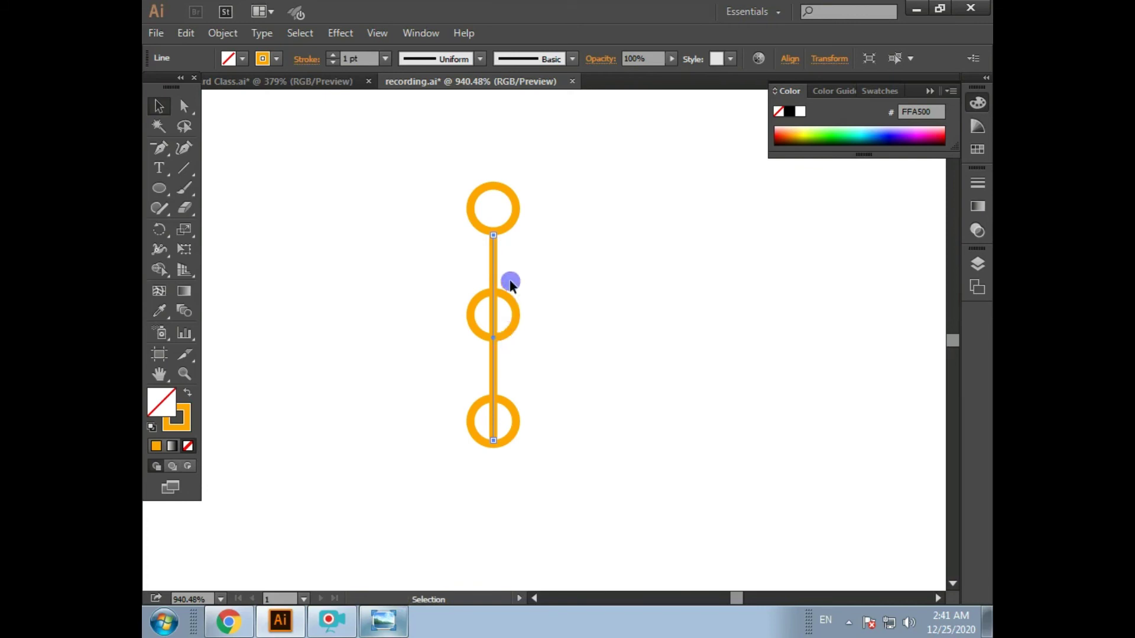
{"action": "left_click", "coordinate": [499, 312]}
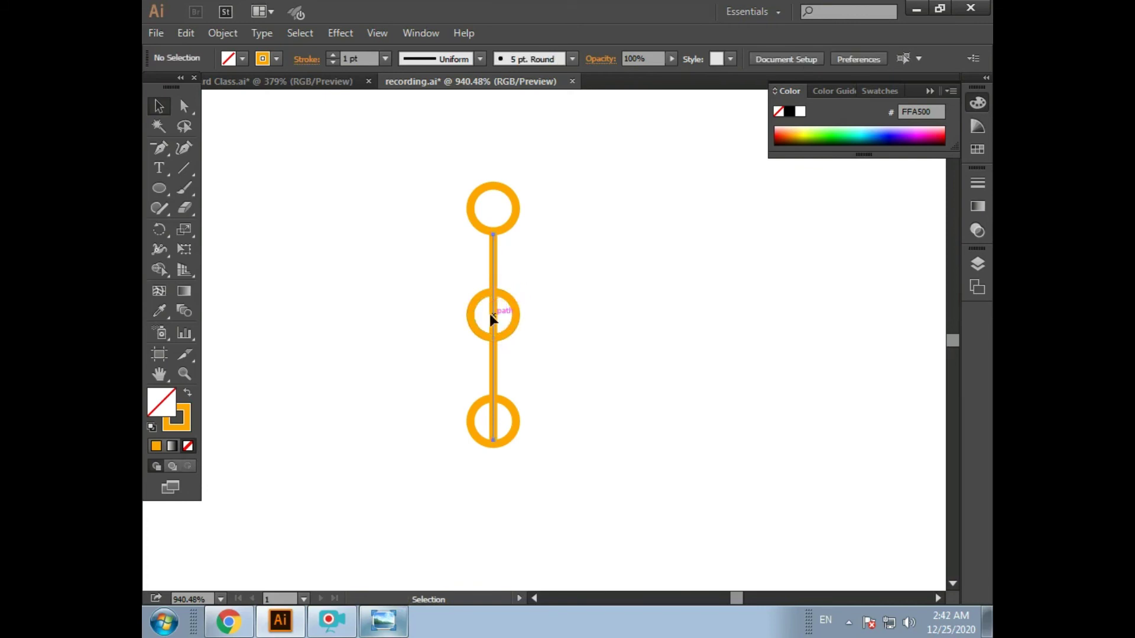
{"action": "scroll", "coordinate": [533, 314], "scroll_direction": "down", "scroll_amount": 5}
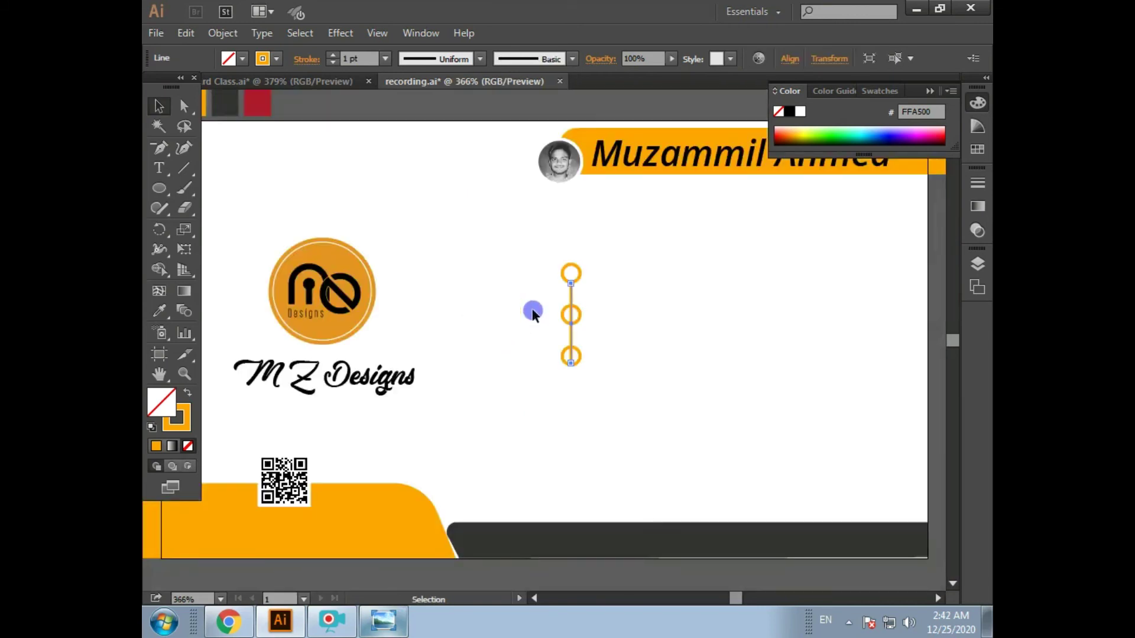
{"action": "left_click", "coordinate": [611, 381]}
Delete the connecting line and all three old rings.
{"action": "left_click", "coordinate": [565, 299]}
{"action": "key", "text": "Delete"}
{"action": "left_click", "coordinate": [625, 317]}
{"action": "left_click_drag", "start_coordinate": [617, 313], "coordinate": [555, 410]}
{"action": "key", "text": "Delete"}
{"action": "left_click", "coordinate": [222, 218]}
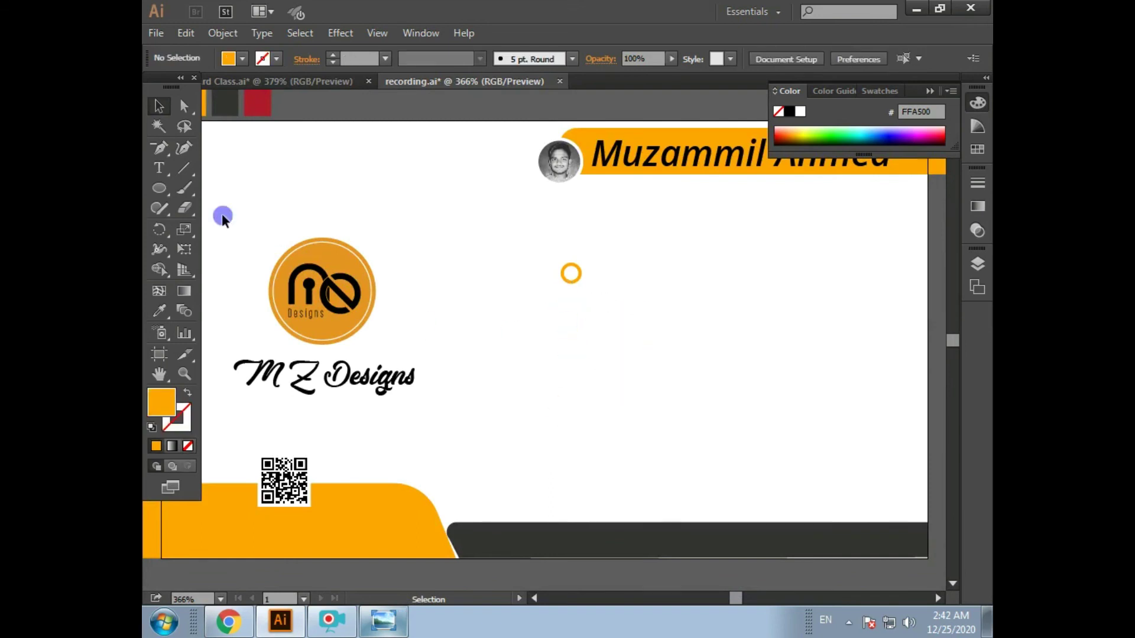
{"action": "left_click", "coordinate": [571, 273]}
{"action": "key", "text": "Delete"}
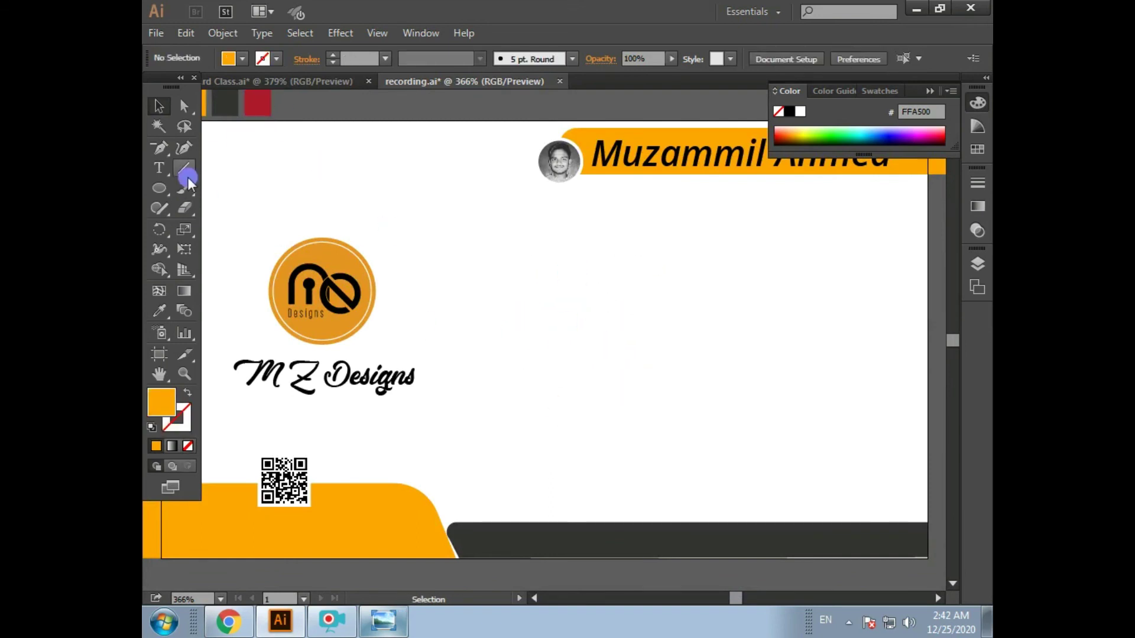
Draw a new small orange outline circle to the right of the logo.
{"action": "left_click", "coordinate": [158, 188]}
{"action": "left_click_drag", "start_coordinate": [629, 265], "coordinate": [612, 285]}
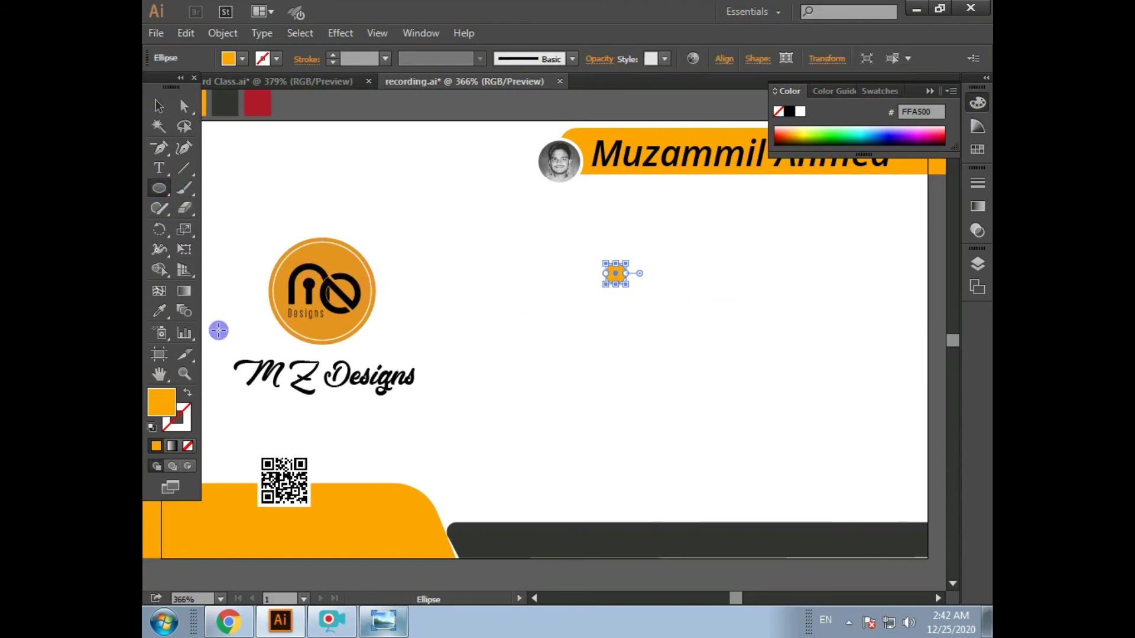
{"action": "left_click", "coordinate": [188, 393]}
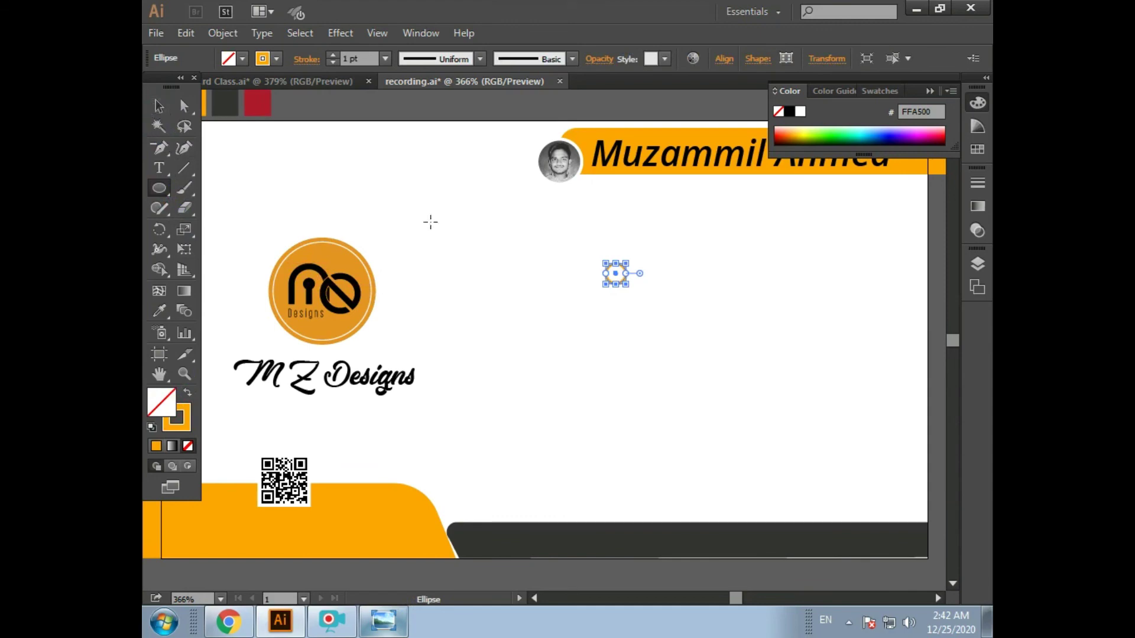
{"action": "left_click", "coordinate": [431, 223]}
{"action": "left_click", "coordinate": [630, 342]}
Shrink the ring, nudge it left, and copy it down twice into three evenly spaced rings.
{"action": "left_click", "coordinate": [159, 106]}
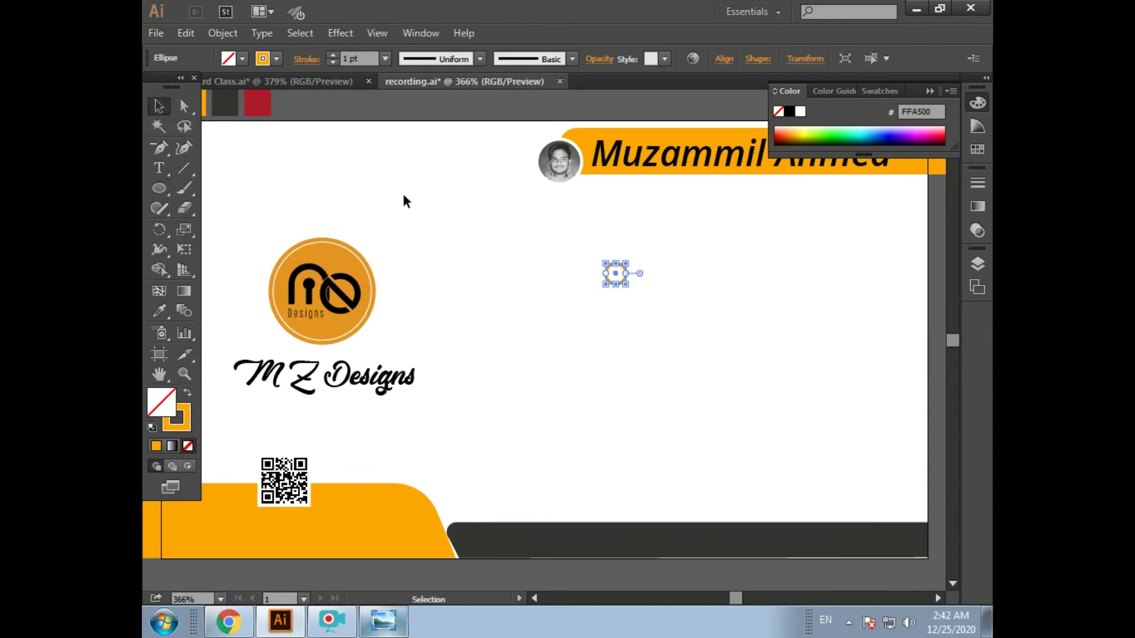
{"action": "left_click_drag", "start_coordinate": [627, 285], "coordinate": [589, 311]}
{"action": "left_click", "coordinate": [647, 307]}
{"action": "key", "text": "Left"}
{"action": "key", "text": "Left"}
{"action": "key", "text": "Left"}
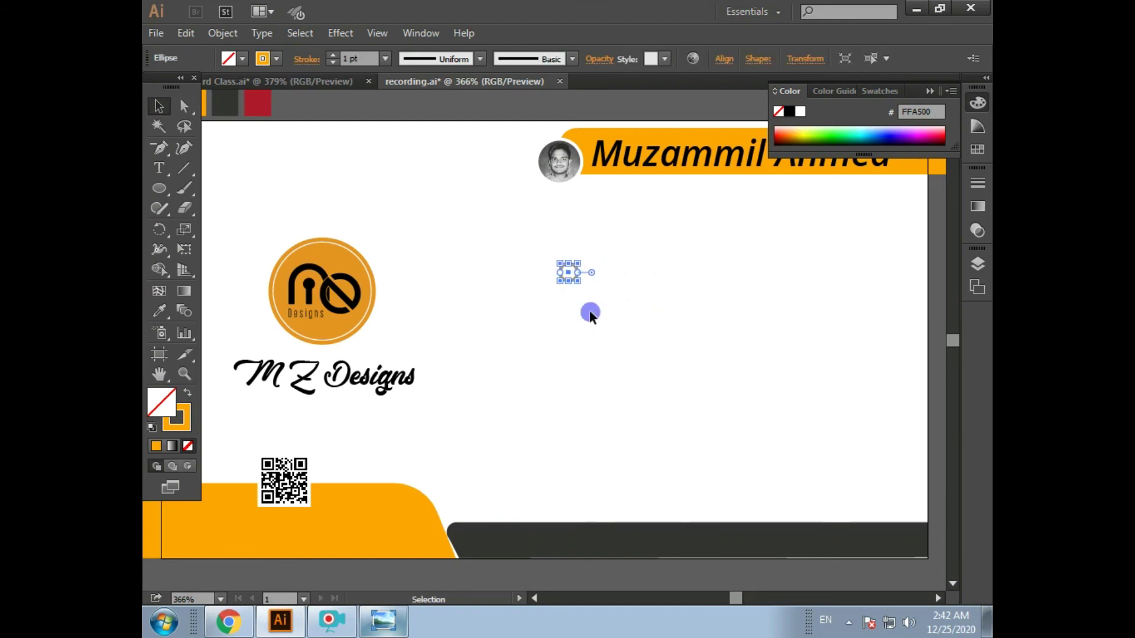
{"action": "key", "text": "Left"}
{"action": "key", "text": "Left"}
{"action": "left_click", "coordinate": [587, 307]}
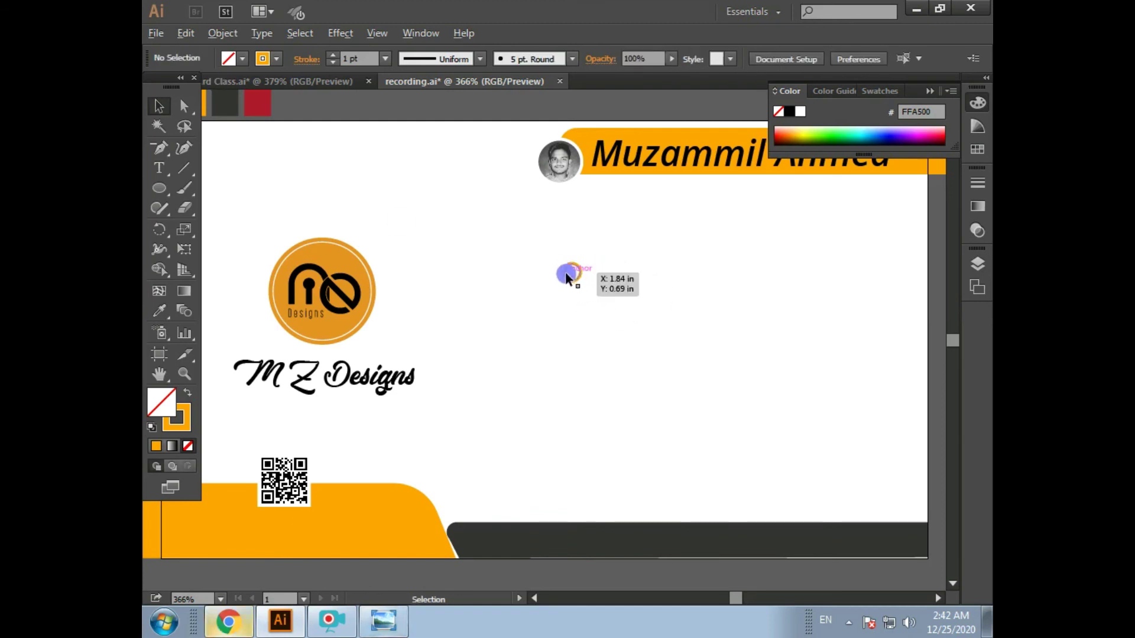
{"action": "left_click_drag", "start_coordinate": [579, 286], "coordinate": [578, 333]}
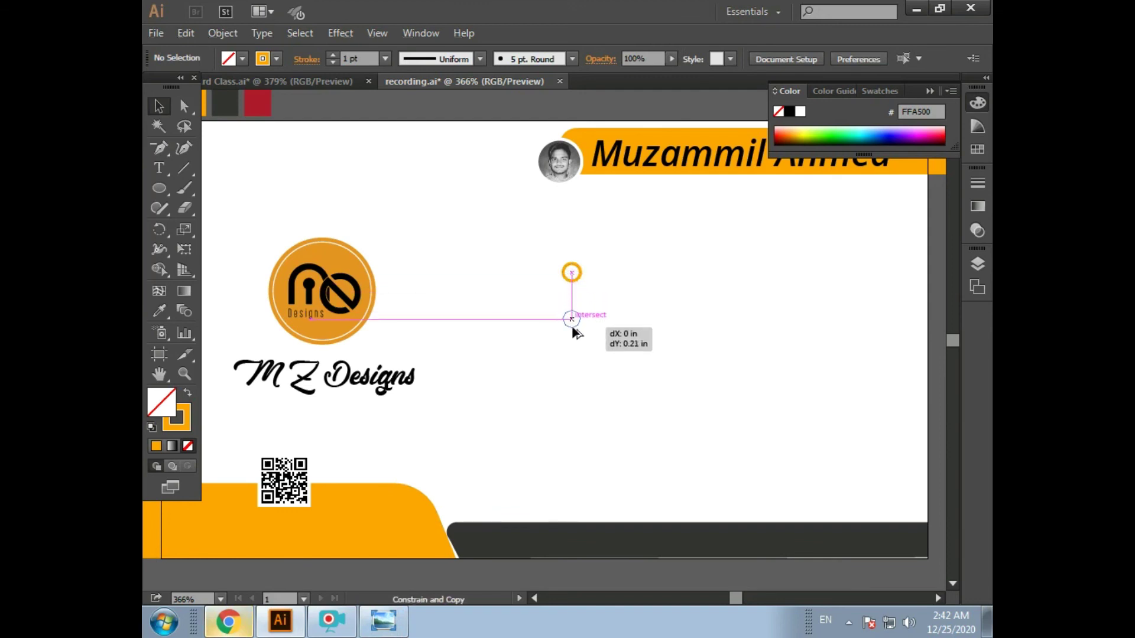
{"action": "key", "text": "ctrl+d"}
{"action": "left_click", "coordinate": [616, 408]}
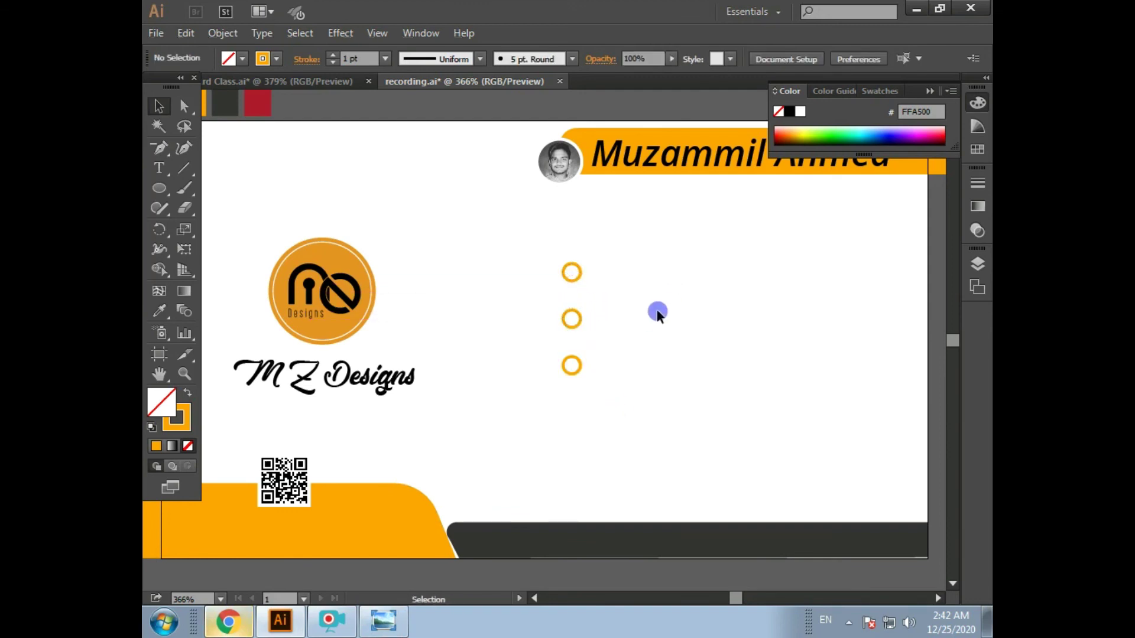
Give all three rings a white FFFFFF fill.
{"action": "left_click_drag", "start_coordinate": [615, 257], "coordinate": [542, 427]}
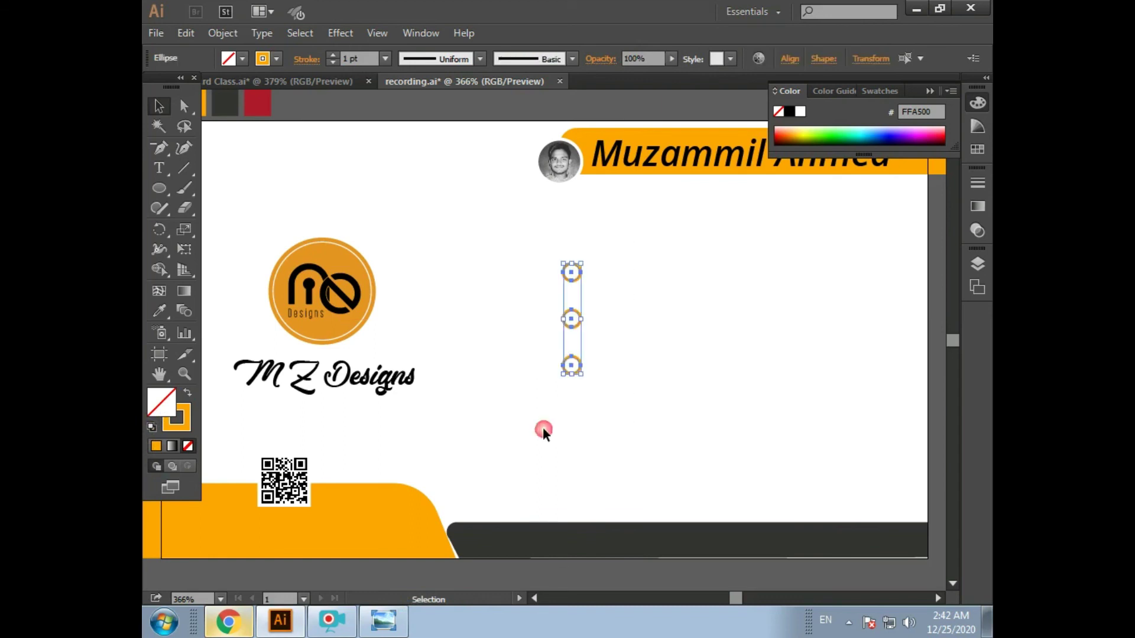
{"action": "double_click", "coordinate": [161, 402]}
{"action": "left_click_drag", "start_coordinate": [340, 319], "coordinate": [349, 298]}
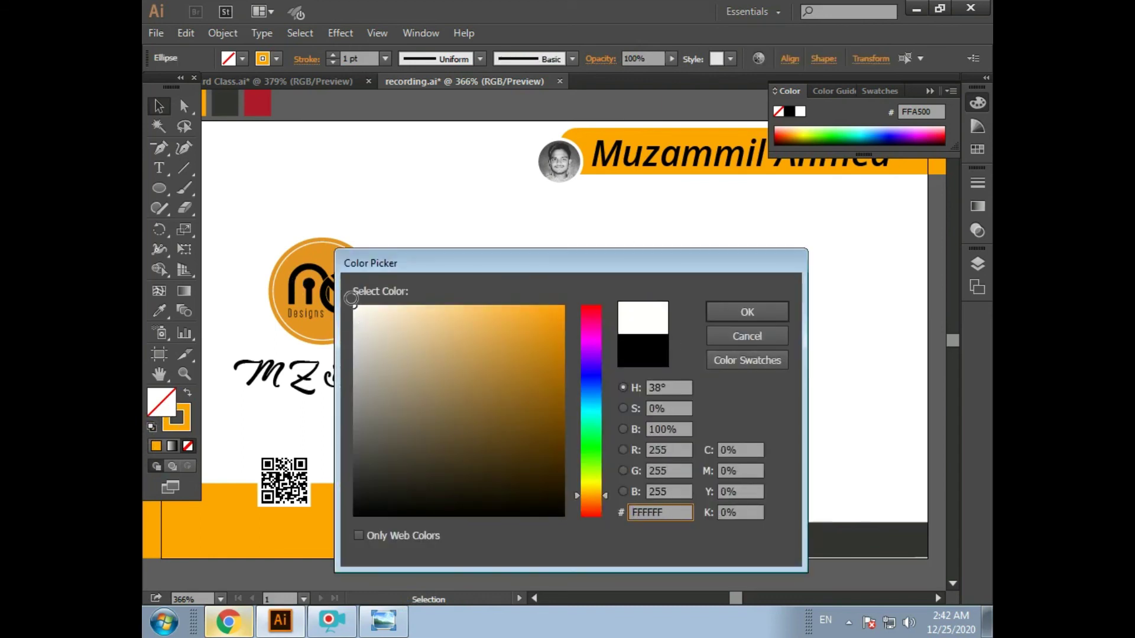
{"action": "key", "text": "Return"}
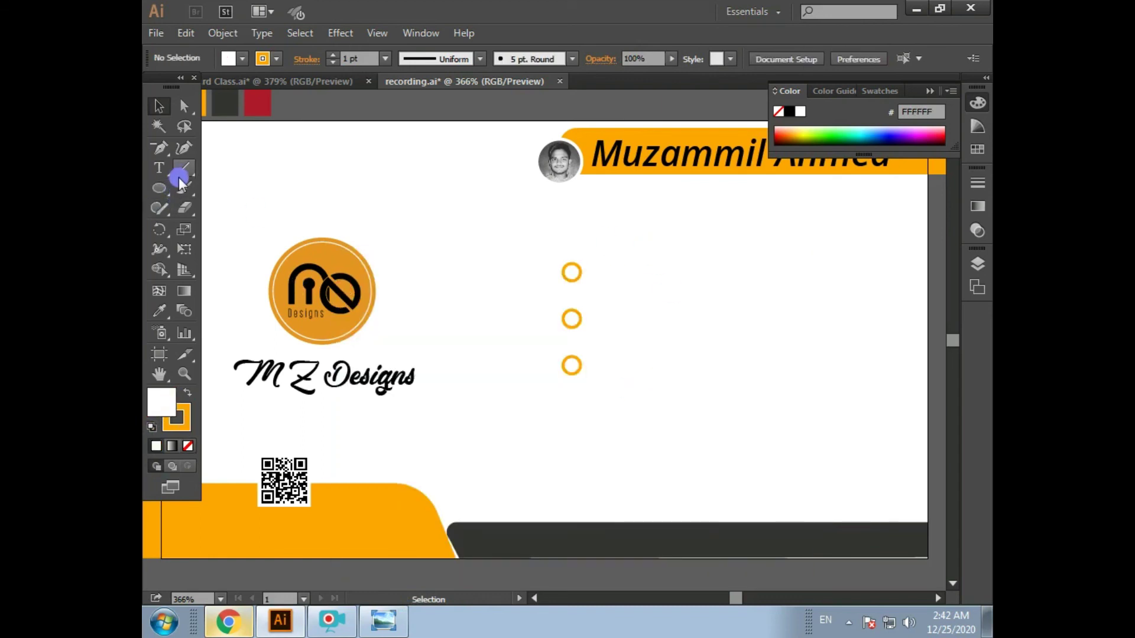
Draw a centred vertical line from top to bottom ring and align it with the rings.
{"action": "left_click", "coordinate": [184, 168]}
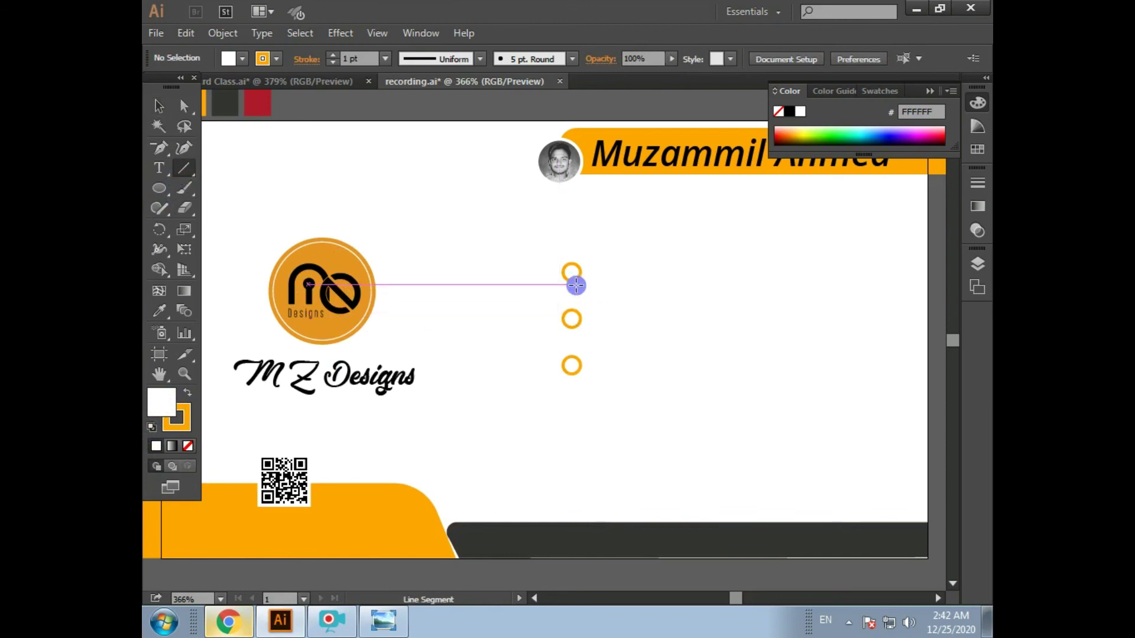
{"action": "left_click_drag", "start_coordinate": [577, 278], "coordinate": [576, 358]}
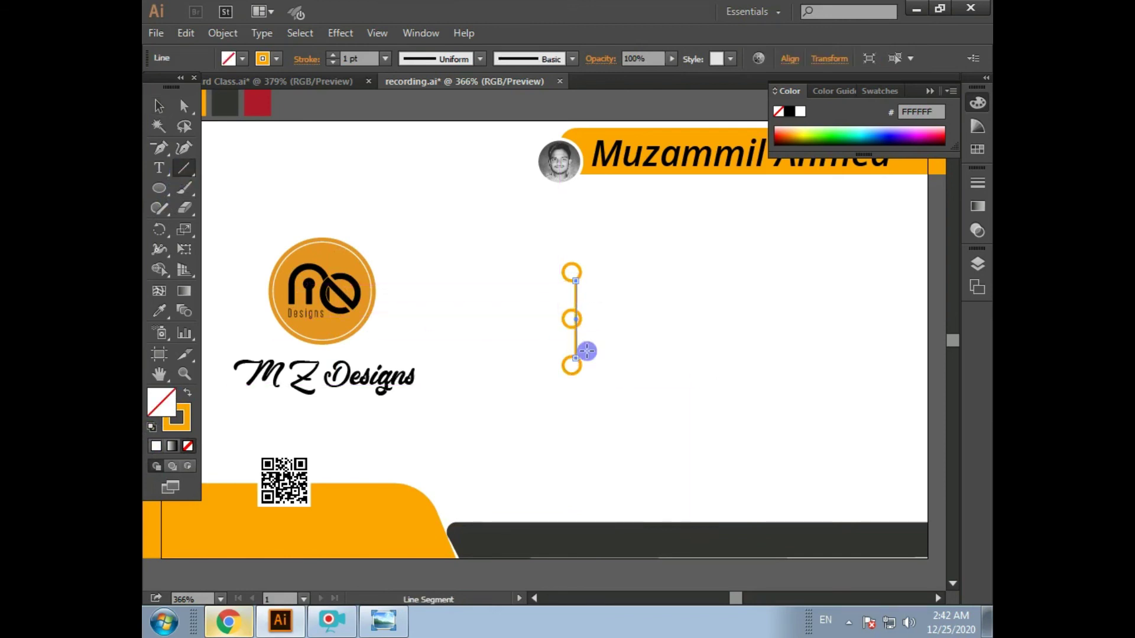
{"action": "key", "text": "ctrl+z"}
{"action": "left_click_drag", "start_coordinate": [571, 273], "coordinate": [572, 366]}
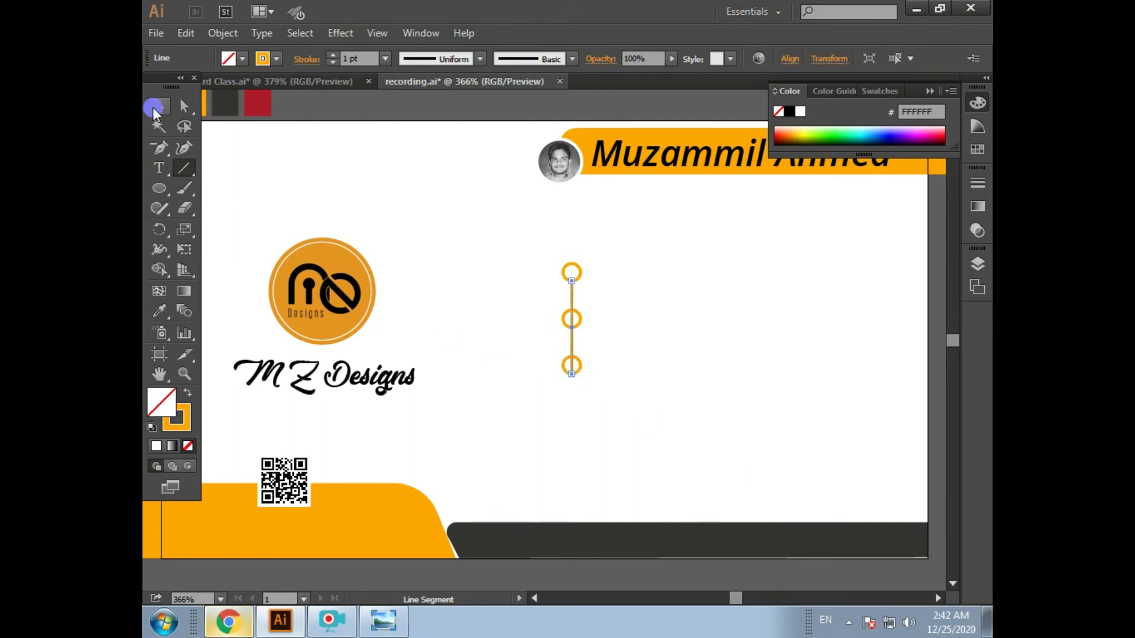
{"action": "left_click", "coordinate": [158, 106]}
{"action": "left_click_drag", "start_coordinate": [668, 255], "coordinate": [514, 478]}
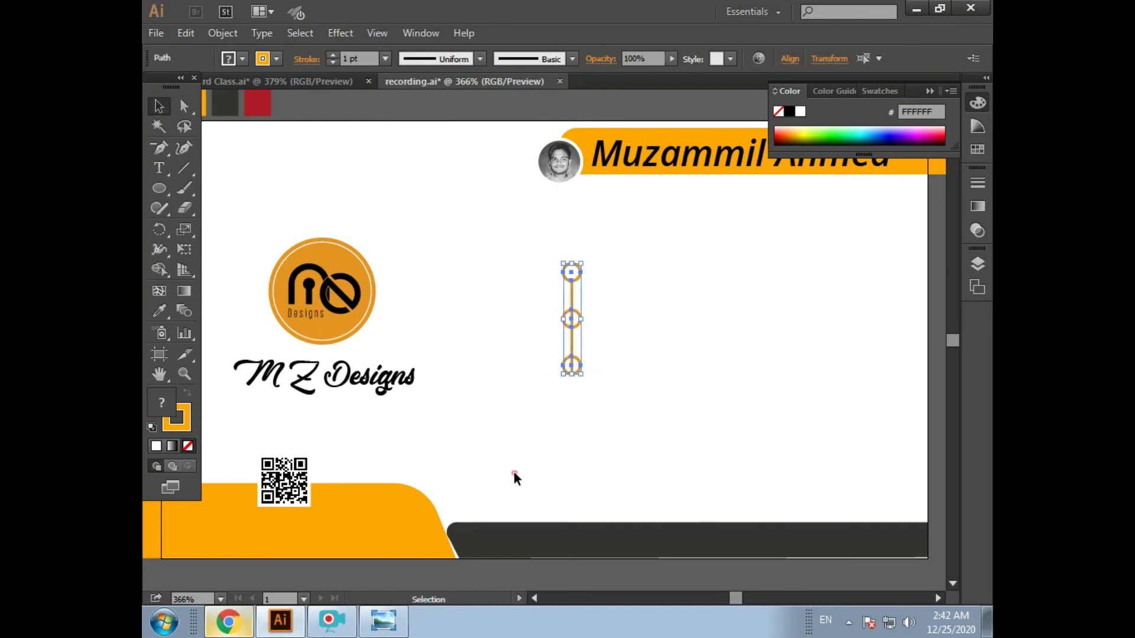
{"action": "left_click", "coordinate": [789, 59]}
{"action": "left_click", "coordinate": [652, 284]}
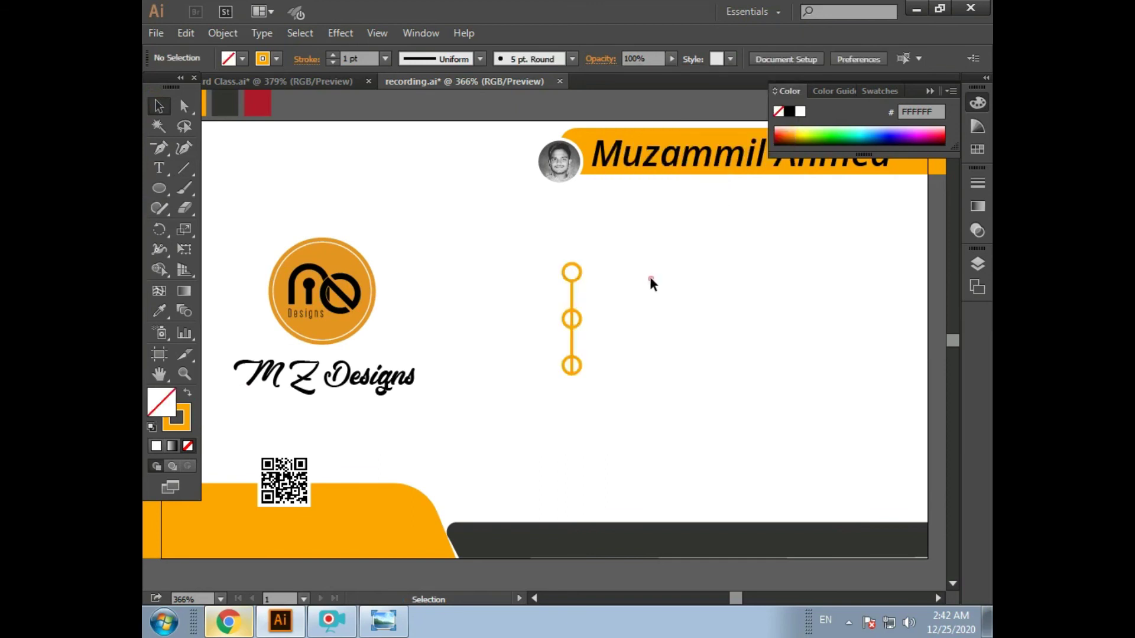
{"action": "left_click", "coordinate": [571, 304]}
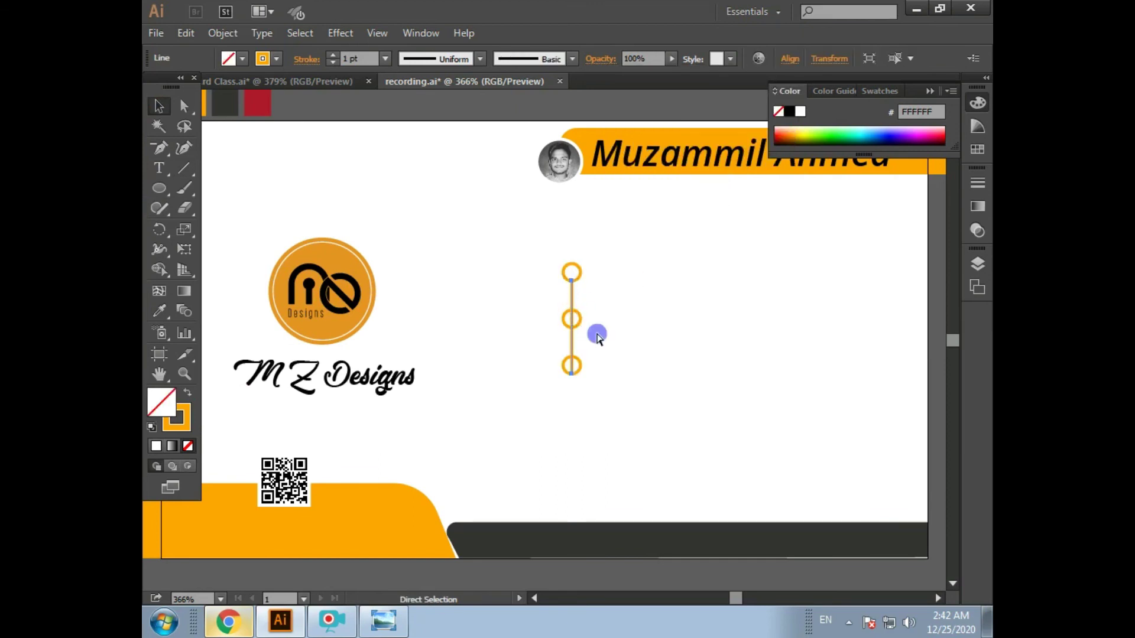
{"action": "left_click_drag", "start_coordinate": [625, 203], "coordinate": [537, 431]}
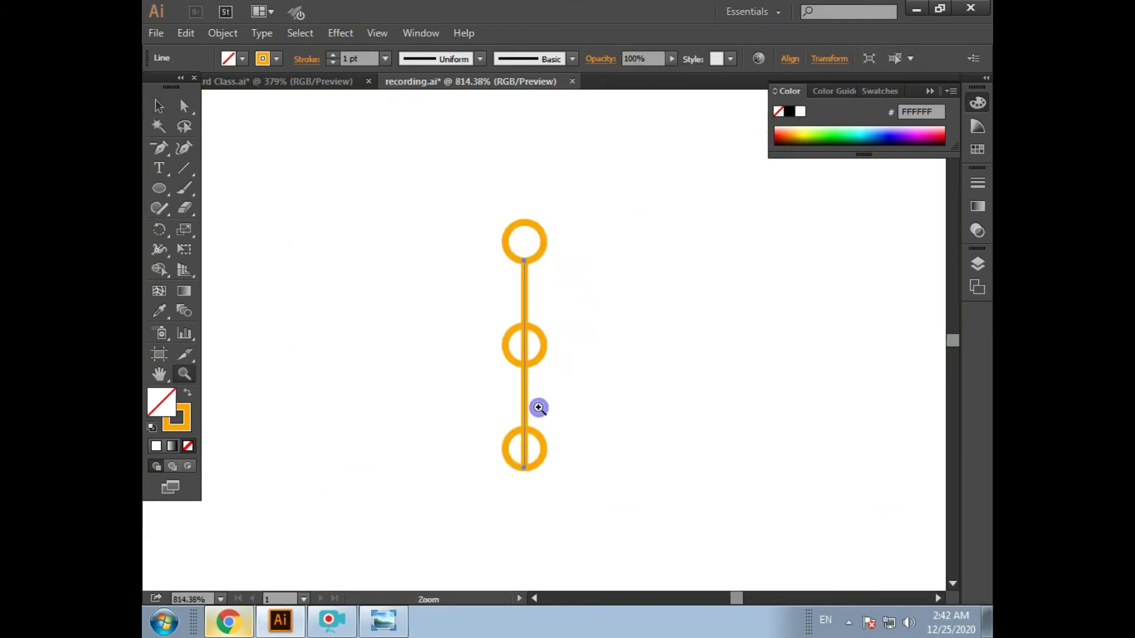
Send the connecting line backward so it sits behind the three rings.
{"action": "right_click", "coordinate": [524, 315]}
{"action": "mouse_move", "coordinate": [571, 244]}
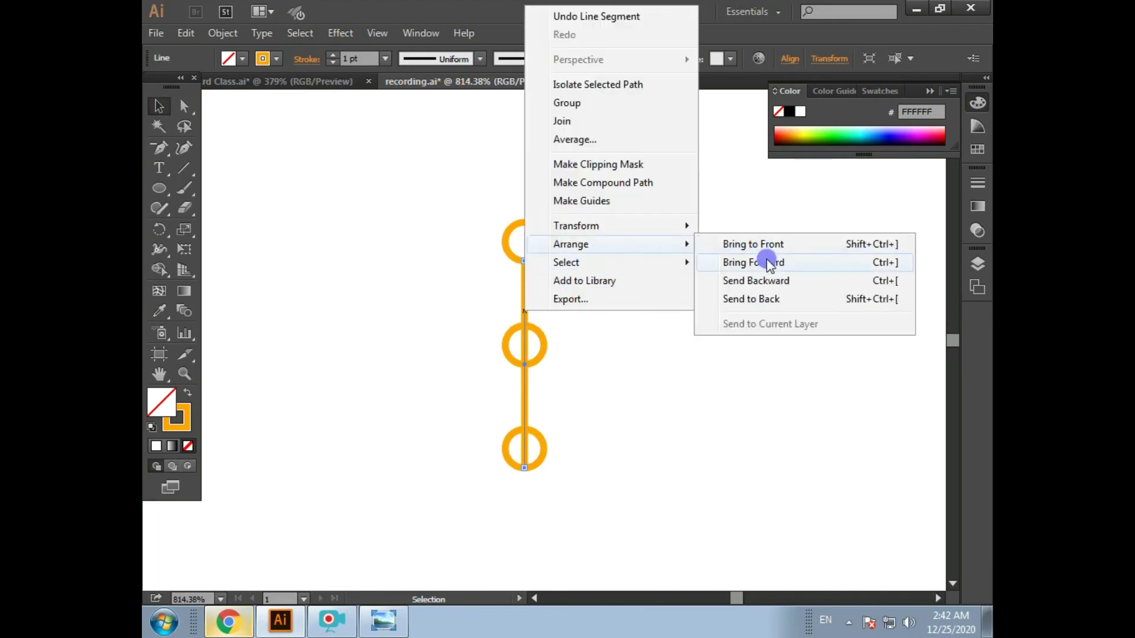
{"action": "left_click", "coordinate": [769, 281]}
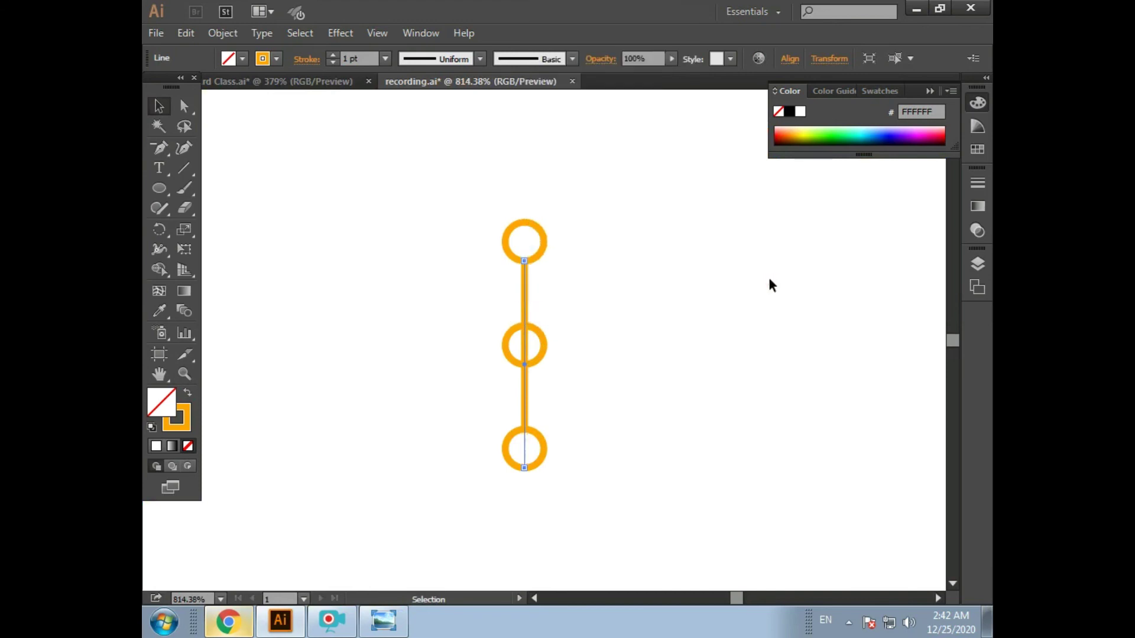
{"action": "right_click", "coordinate": [526, 292]}
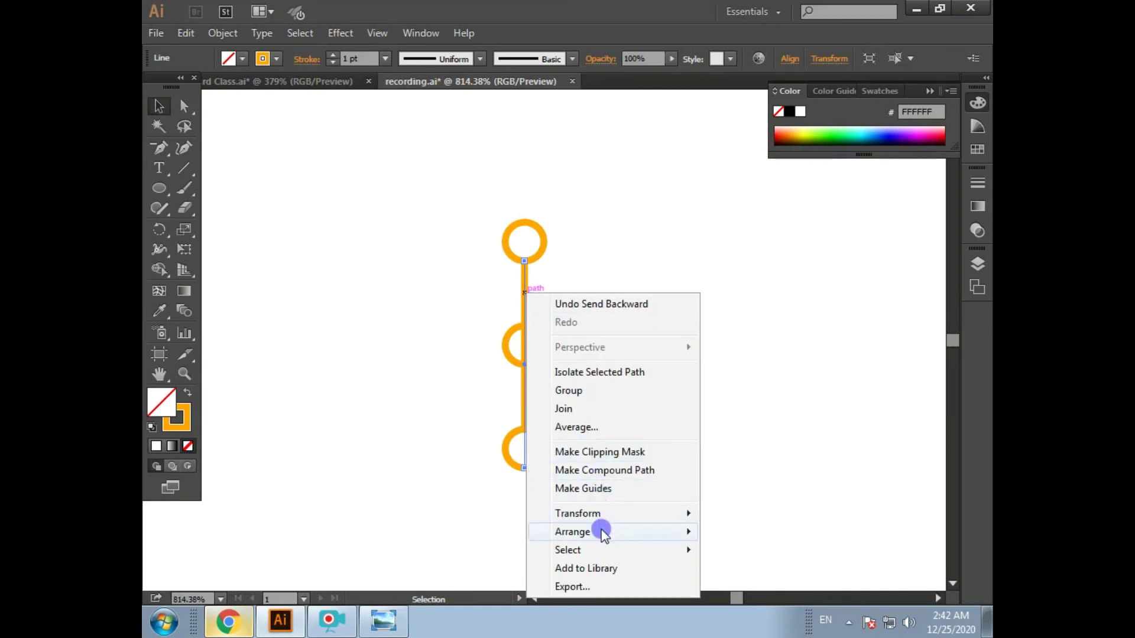
{"action": "mouse_move", "coordinate": [573, 532]}
{"action": "left_click", "coordinate": [768, 570]}
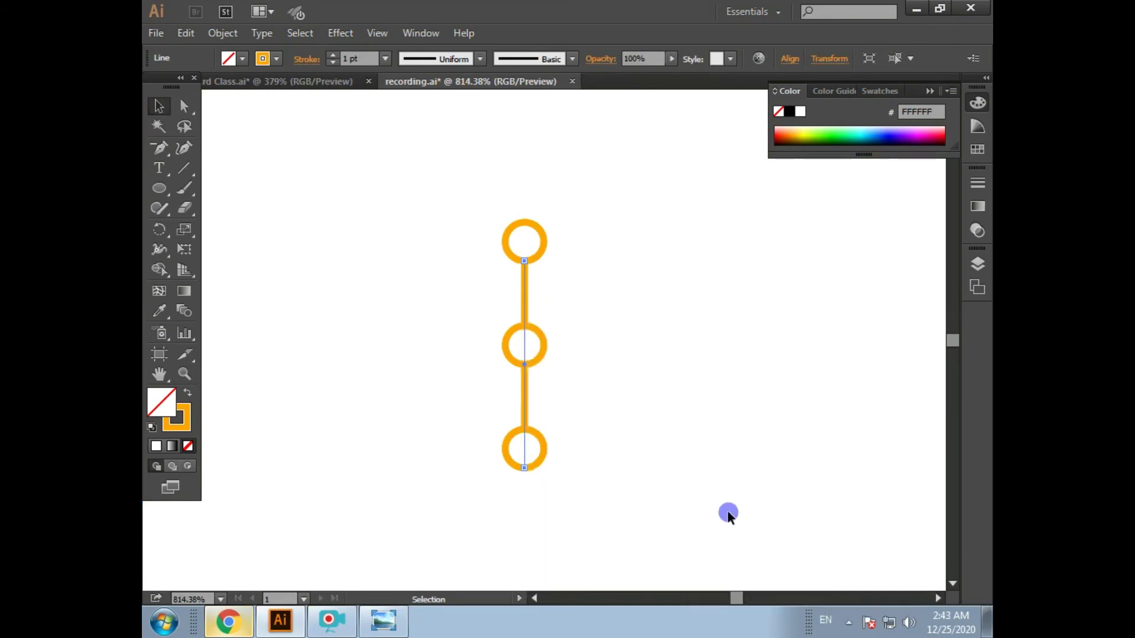
{"action": "left_click", "coordinate": [713, 424]}
Zoom to fit the card, save recording.ai, and switch to Business Card Class.ai.
{"action": "key", "text": "ctrl+0"}
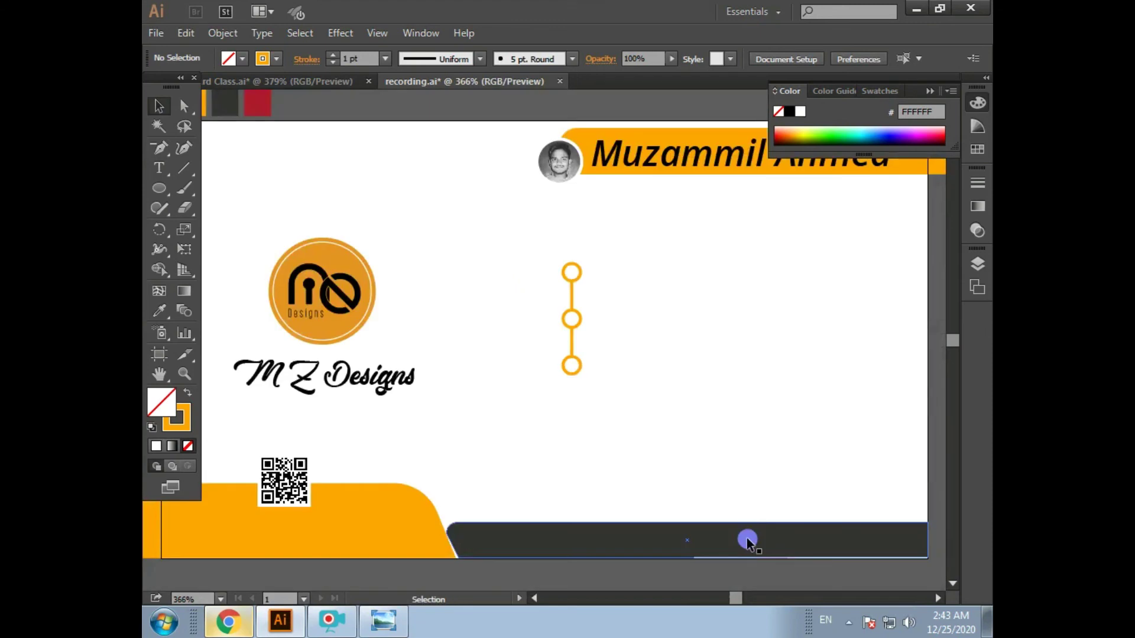
{"action": "left_click_drag", "start_coordinate": [688, 283], "coordinate": [560, 415]}
{"action": "left_click", "coordinate": [696, 290]}
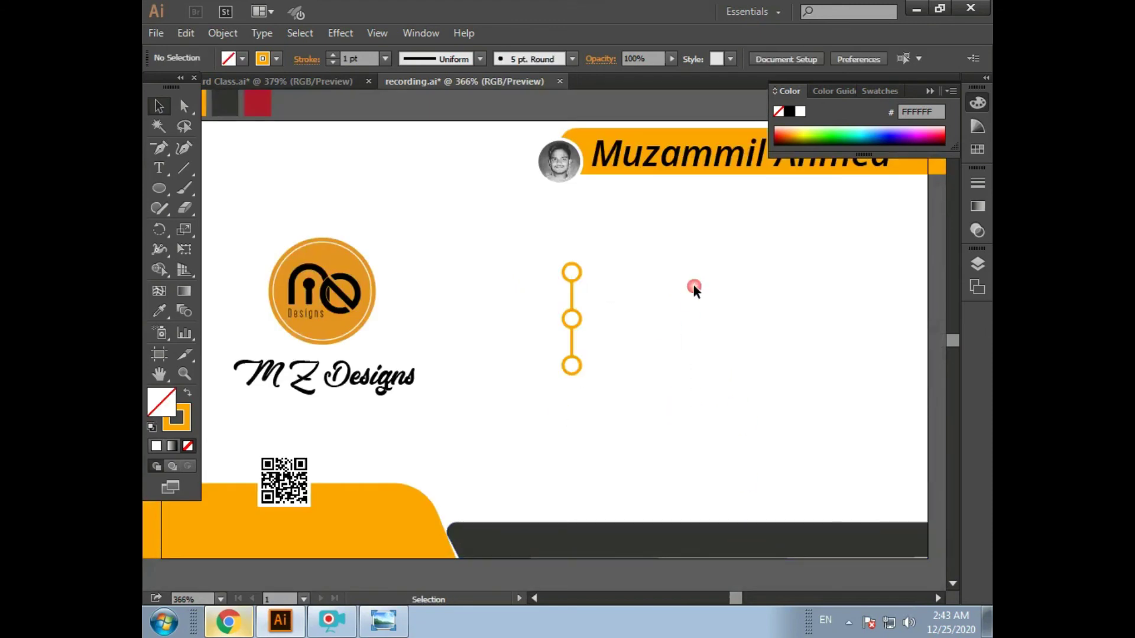
{"action": "left_click_drag", "start_coordinate": [660, 253], "coordinate": [479, 501]}
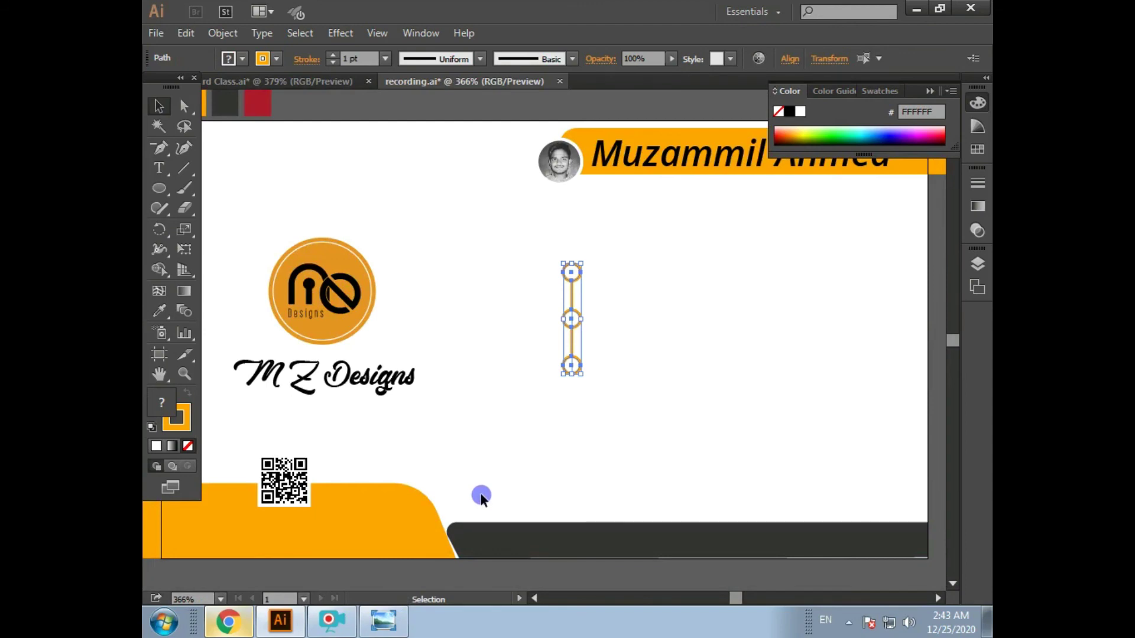
{"action": "left_click", "coordinate": [758, 303]}
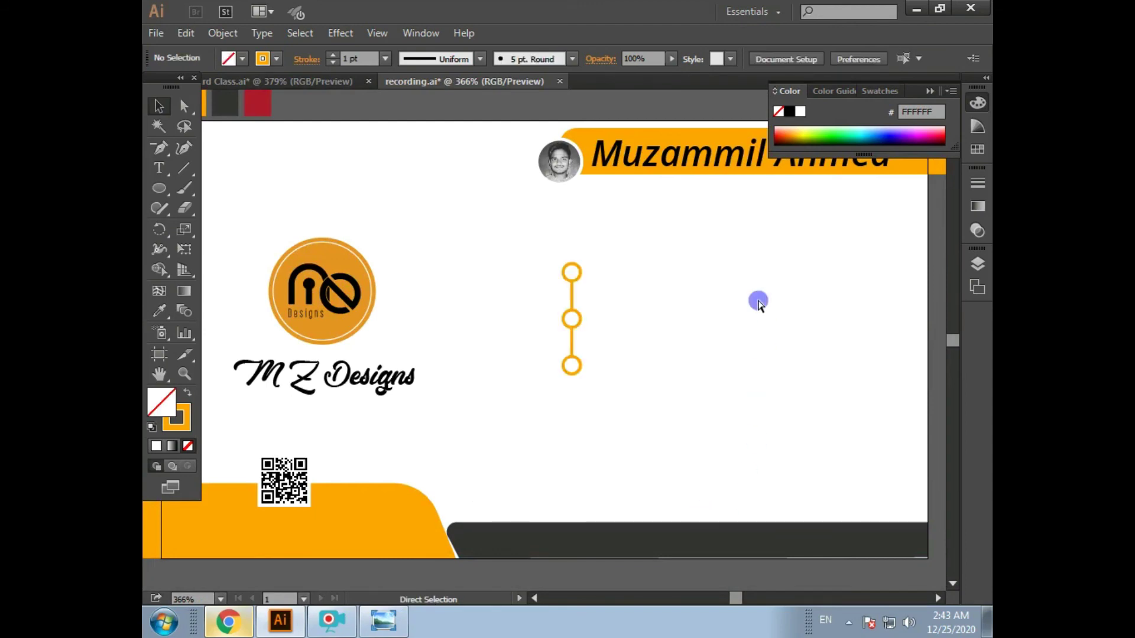
{"action": "key", "text": "ctrl+s"}
{"action": "left_click", "coordinate": [709, 421]}
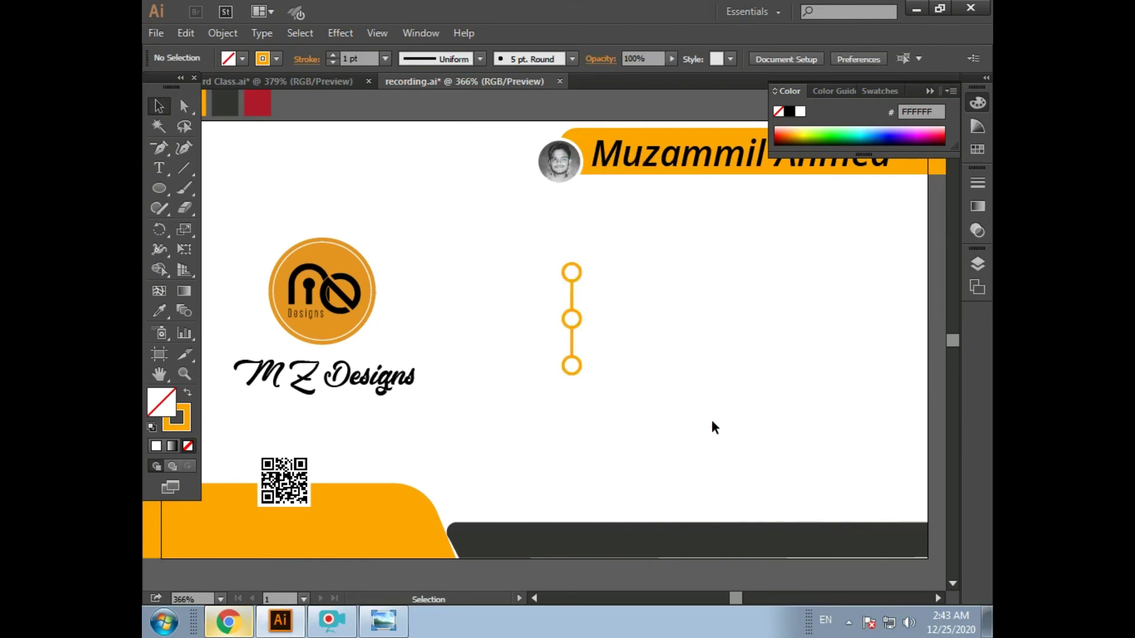
{"action": "left_click", "coordinate": [307, 81]}
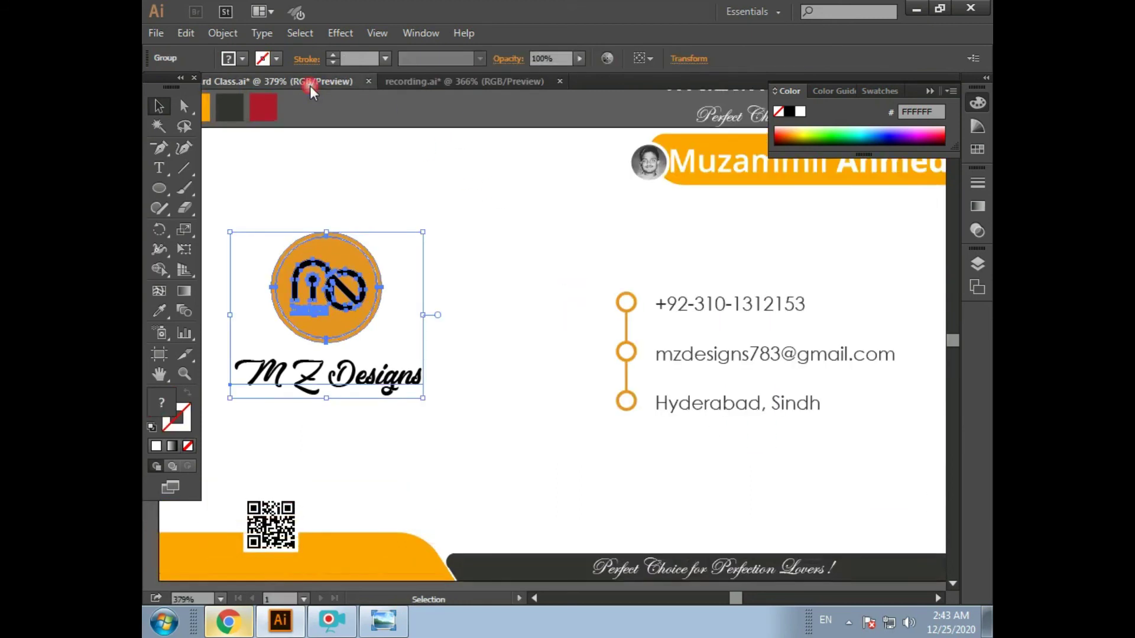
In the other card file, select the phone, email and address text lines.
{"action": "left_click", "coordinate": [706, 318]}
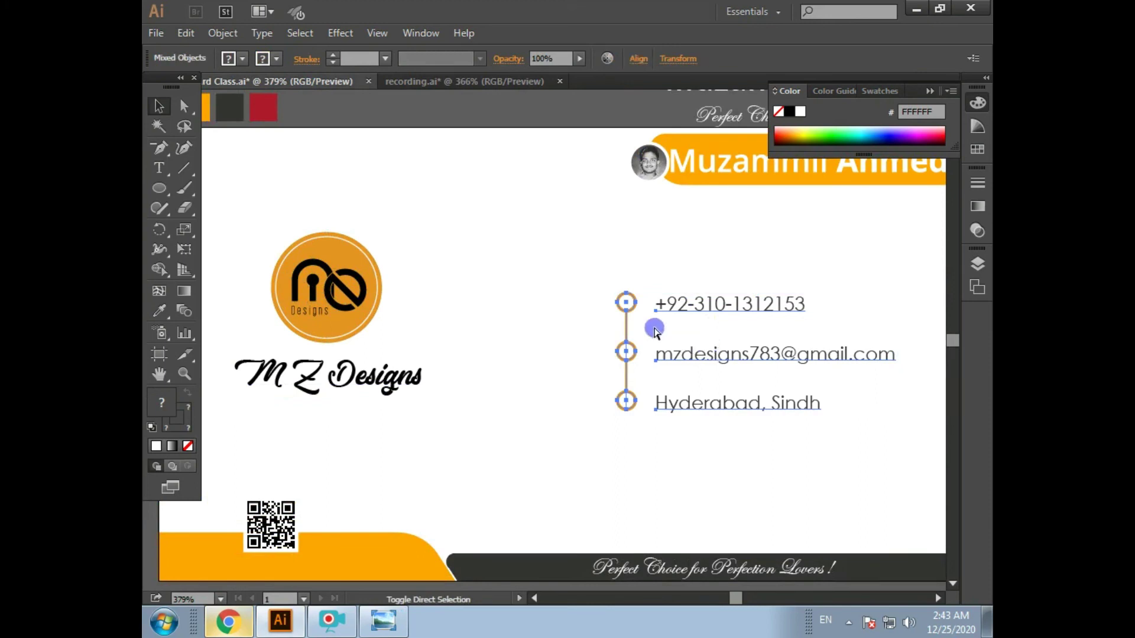
{"action": "left_click", "coordinate": [607, 269]}
{"action": "left_click", "coordinate": [778, 308]}
{"action": "left_click", "coordinate": [779, 356], "text": "shift"}
{"action": "left_click", "coordinate": [771, 404], "text": "shift"}
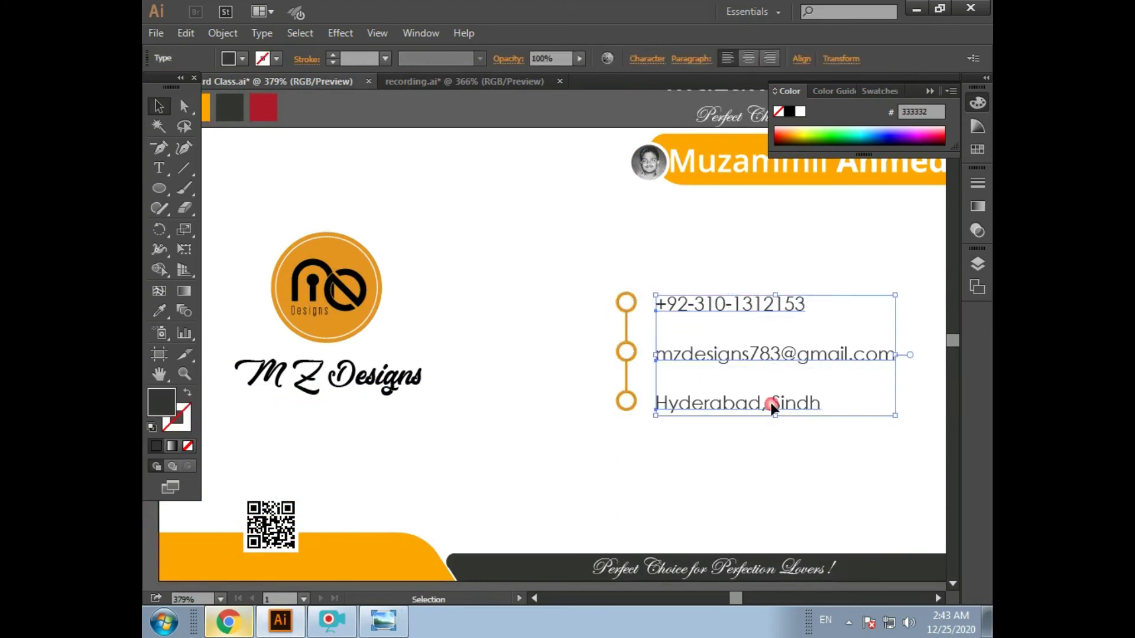
Paste the three contact lines into recording.ai, each beside its ring.
{"action": "left_click", "coordinate": [526, 81]}
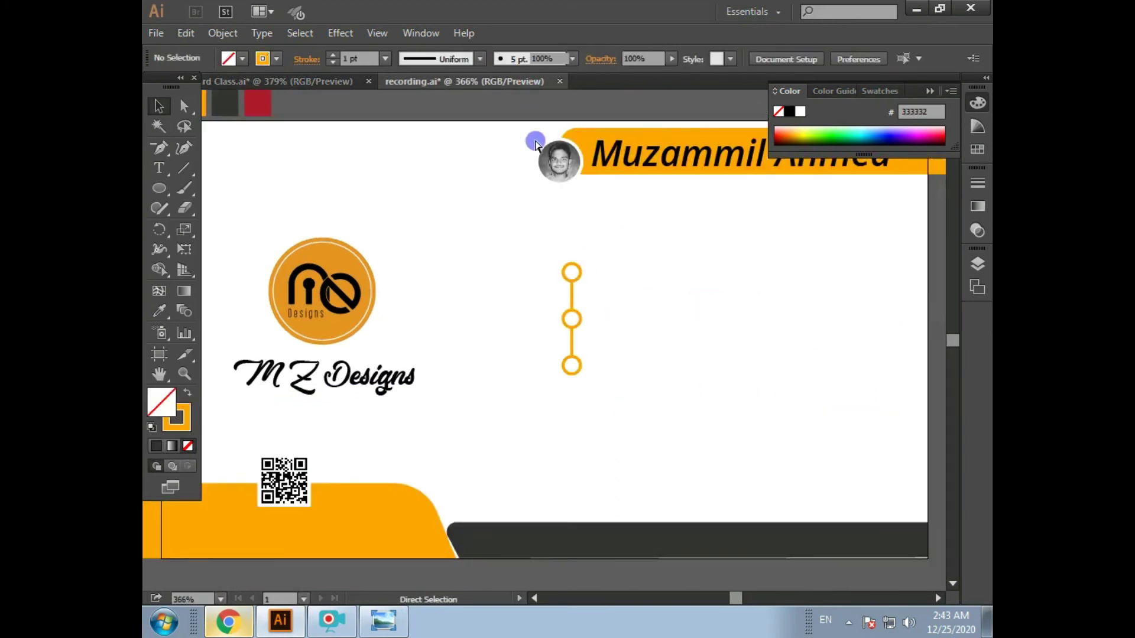
{"action": "key", "text": "ctrl+v"}
{"action": "left_click_drag", "start_coordinate": [487, 346], "coordinate": [666, 337]}
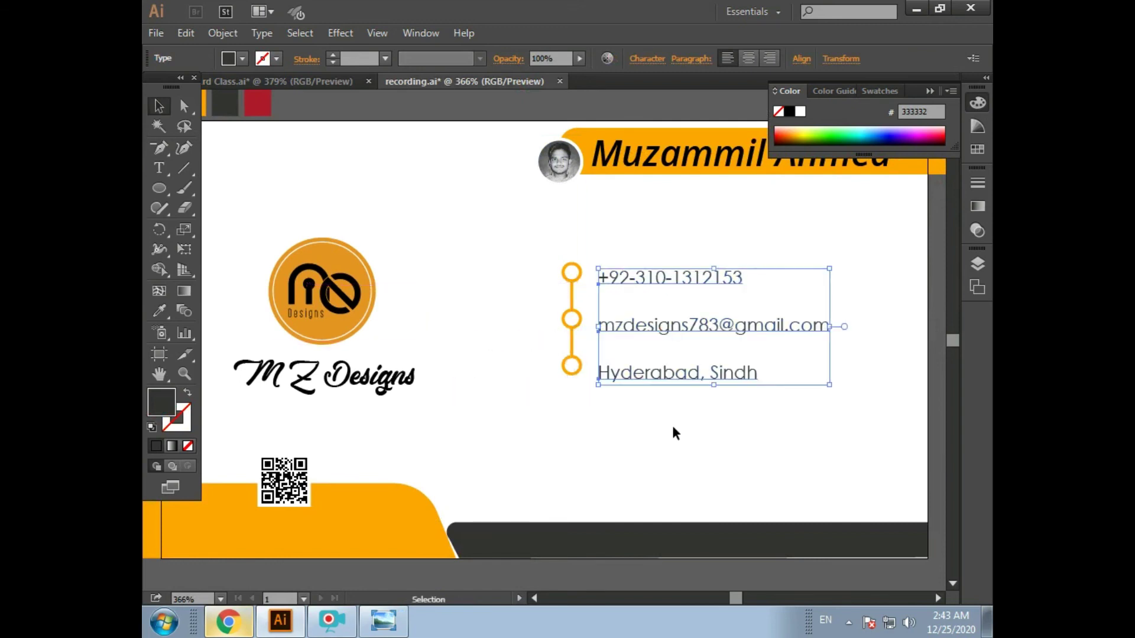
{"action": "left_click", "coordinate": [672, 431]}
{"action": "left_click_drag", "start_coordinate": [655, 282], "coordinate": [666, 278]}
{"action": "mouse_move", "coordinate": [664, 329]}
{"action": "left_mouse_down"}
{"action": "mouse_move", "coordinate": [691, 324]}
{"action": "mouse_move", "coordinate": [679, 322]}
{"action": "left_mouse_up"}
{"action": "left_click_drag", "start_coordinate": [671, 373], "coordinate": [679, 369]}
Left-align the contact lines, group them with the rings, and centre the group vertically.
{"action": "left_click_drag", "start_coordinate": [739, 255], "coordinate": [750, 425]}
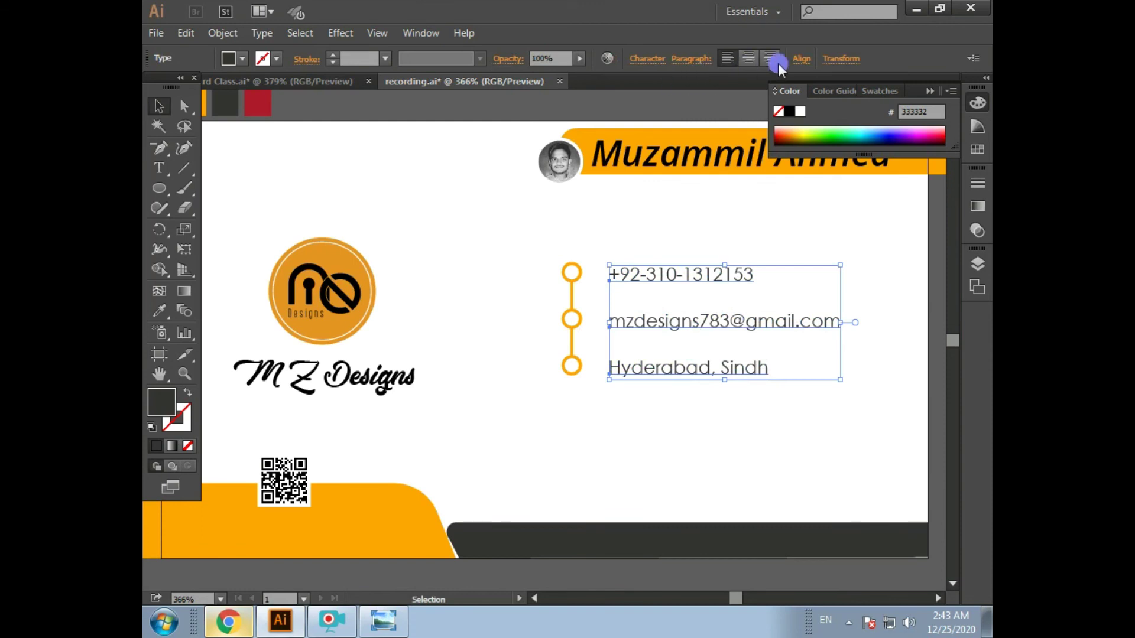
{"action": "left_click", "coordinate": [801, 59]}
{"action": "left_click", "coordinate": [636, 103]}
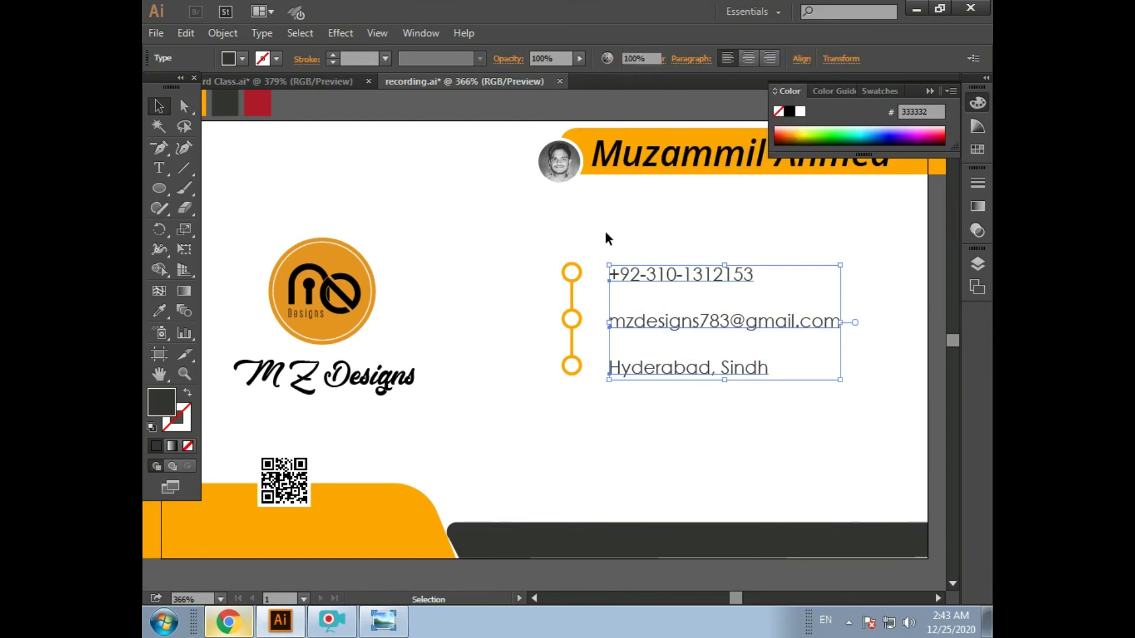
{"action": "left_click_drag", "start_coordinate": [532, 253], "coordinate": [920, 435]}
{"action": "key", "text": "ctrl+g"}
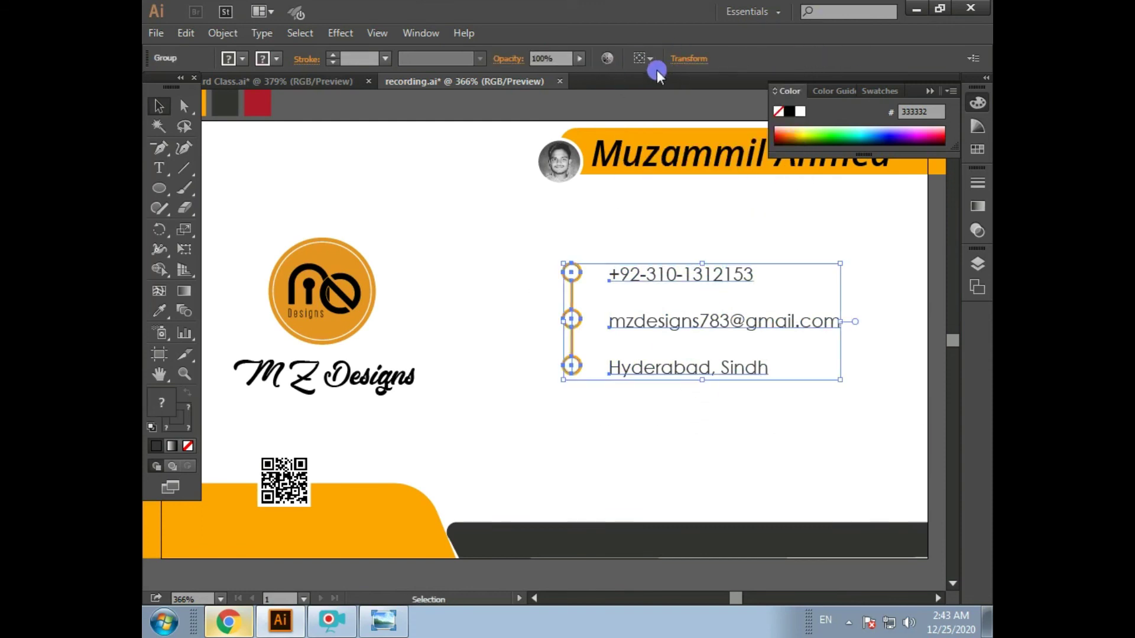
{"action": "left_click", "coordinate": [643, 58]}
{"action": "left_click", "coordinate": [655, 112]}
{"action": "left_click", "coordinate": [764, 59]}
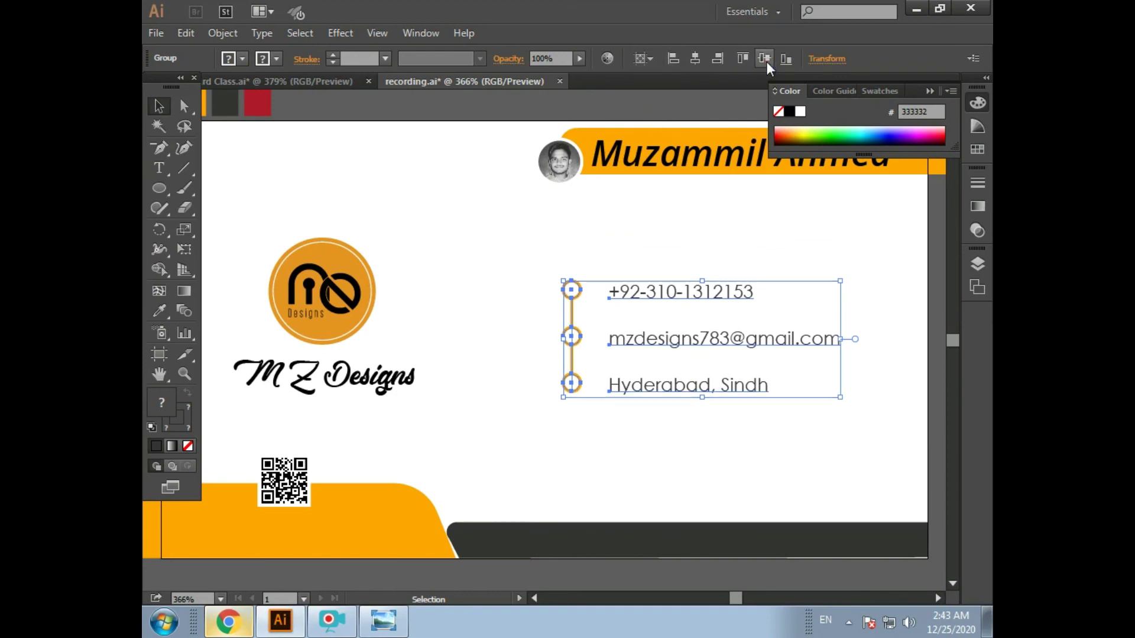
{"action": "left_click", "coordinate": [716, 236]}
{"action": "key", "text": "Tab"}
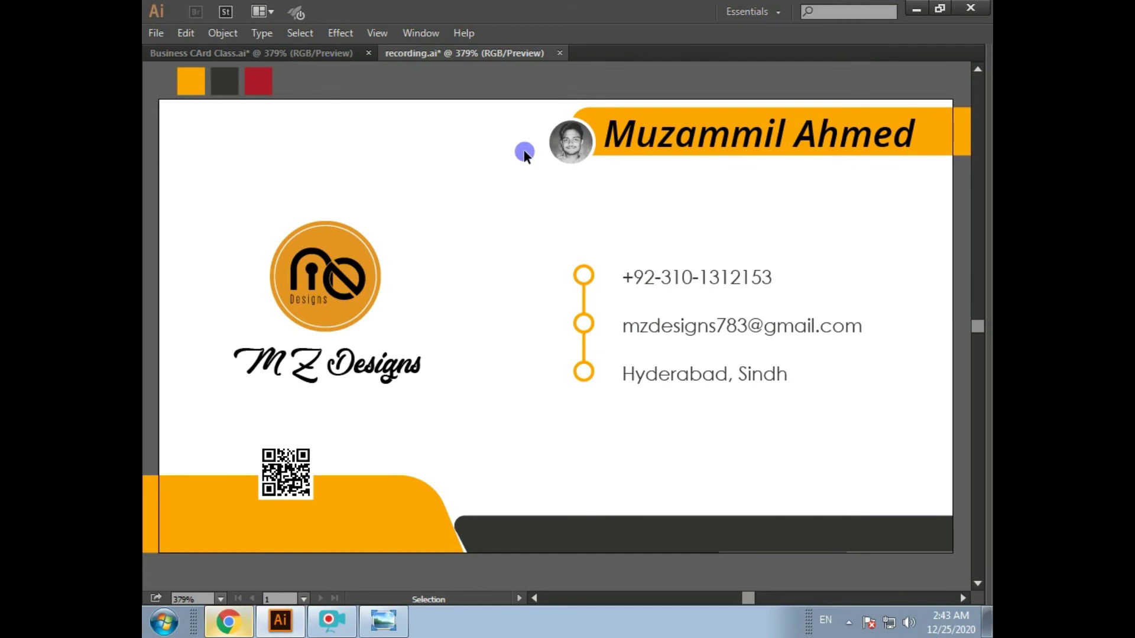
Compare with the other card, then place the tagline 'Perfect Choice for Perfection Lovers!' in the bottom dark bar.
{"action": "left_click", "coordinate": [301, 53]}
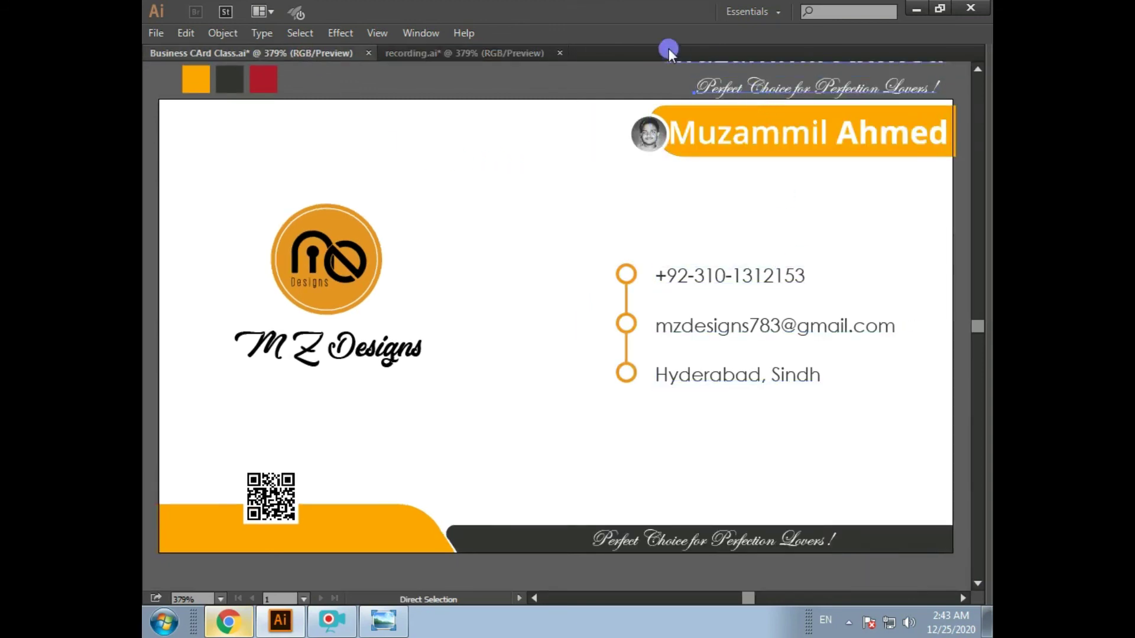
{"action": "left_click", "coordinate": [514, 55]}
{"action": "left_click_drag", "start_coordinate": [568, 329], "coordinate": [769, 540]}
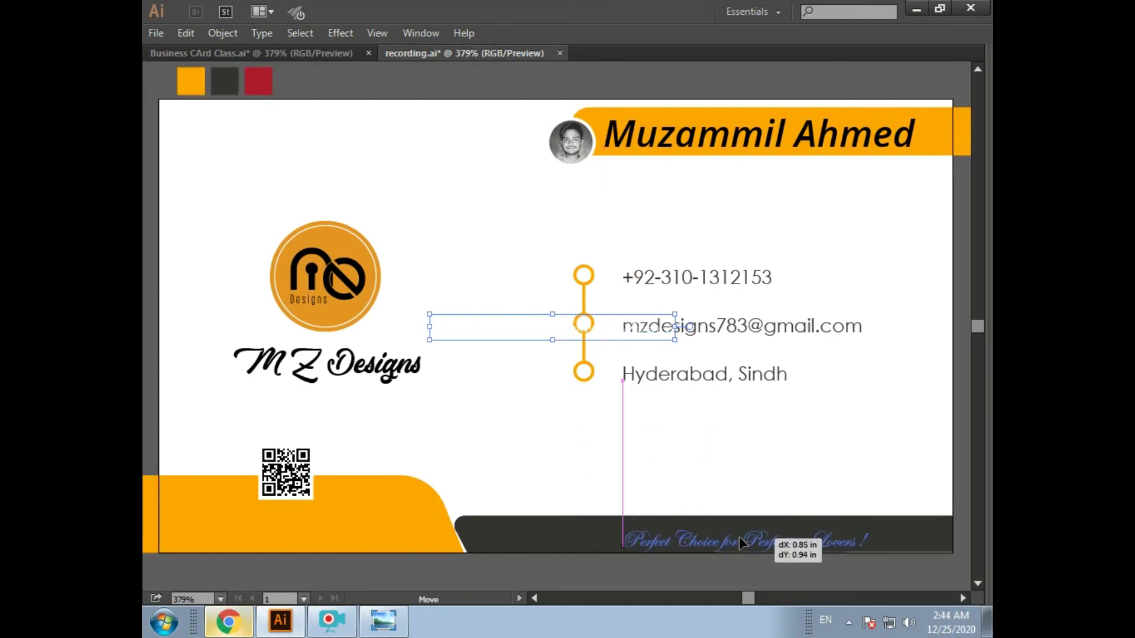
{"action": "left_click_drag", "start_coordinate": [768, 539], "coordinate": [734, 551]}
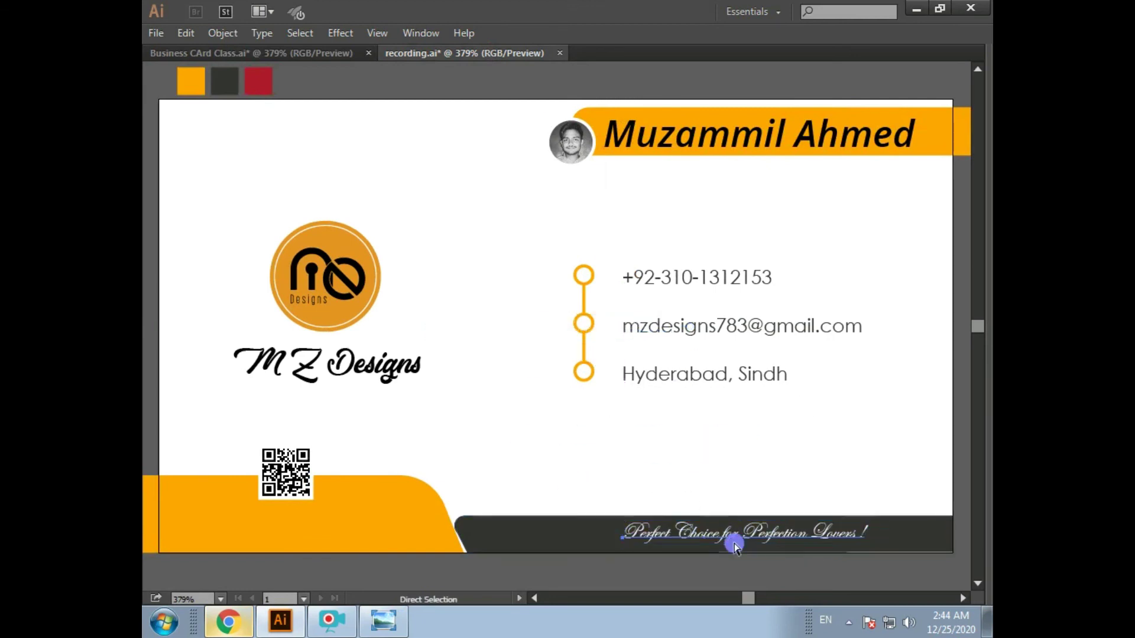